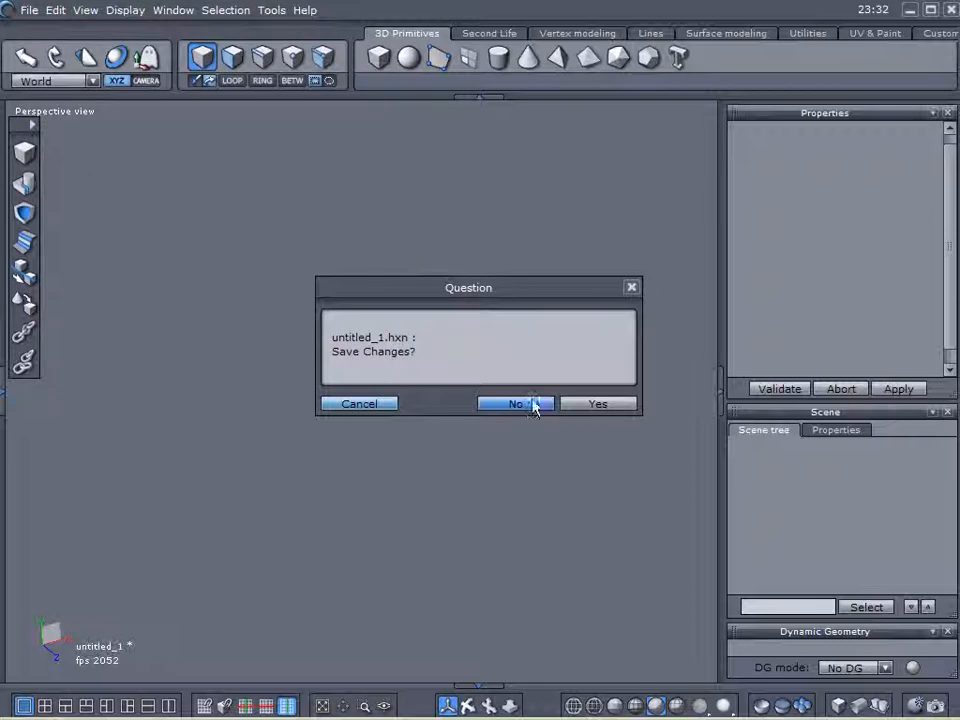
Discard the unsaved changes to the untitled scene and open the lester5 file
click(538, 403)
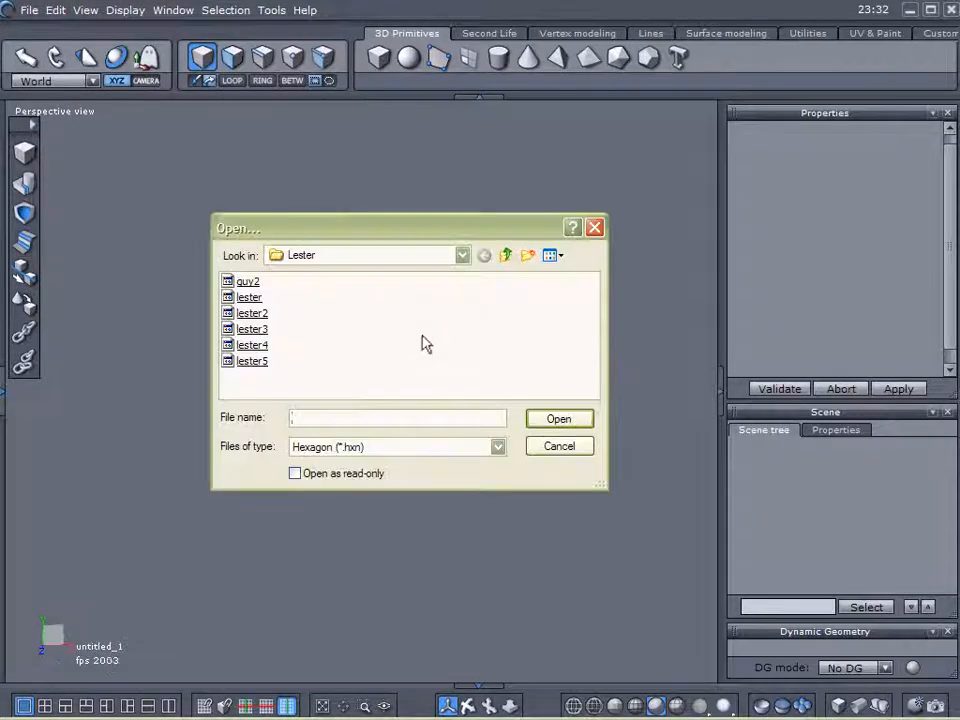
double_click(256, 362)
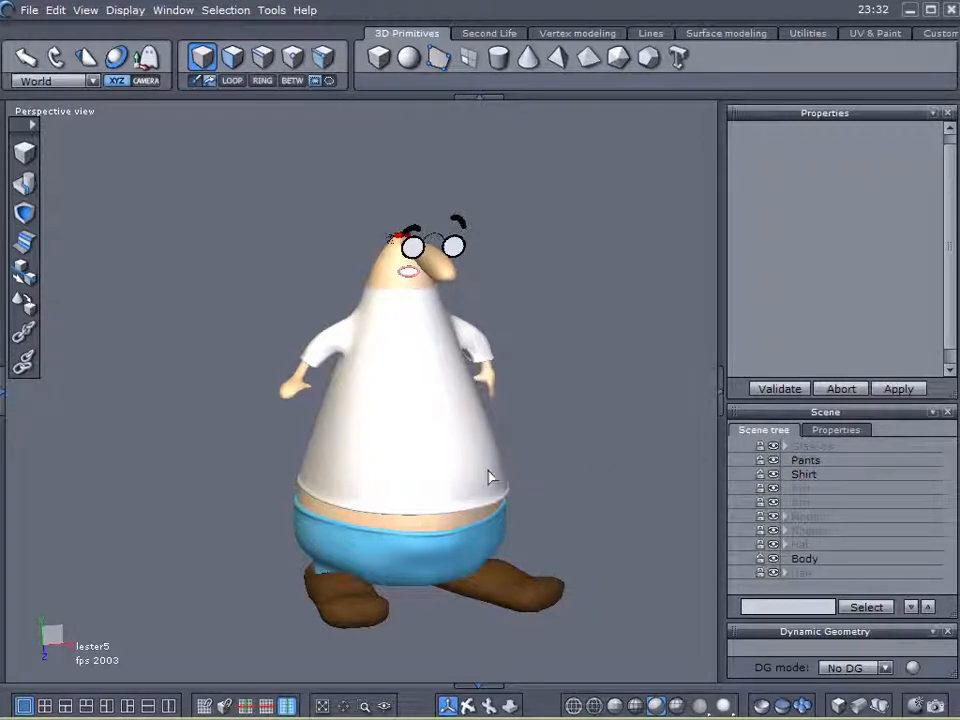
click(423, 488)
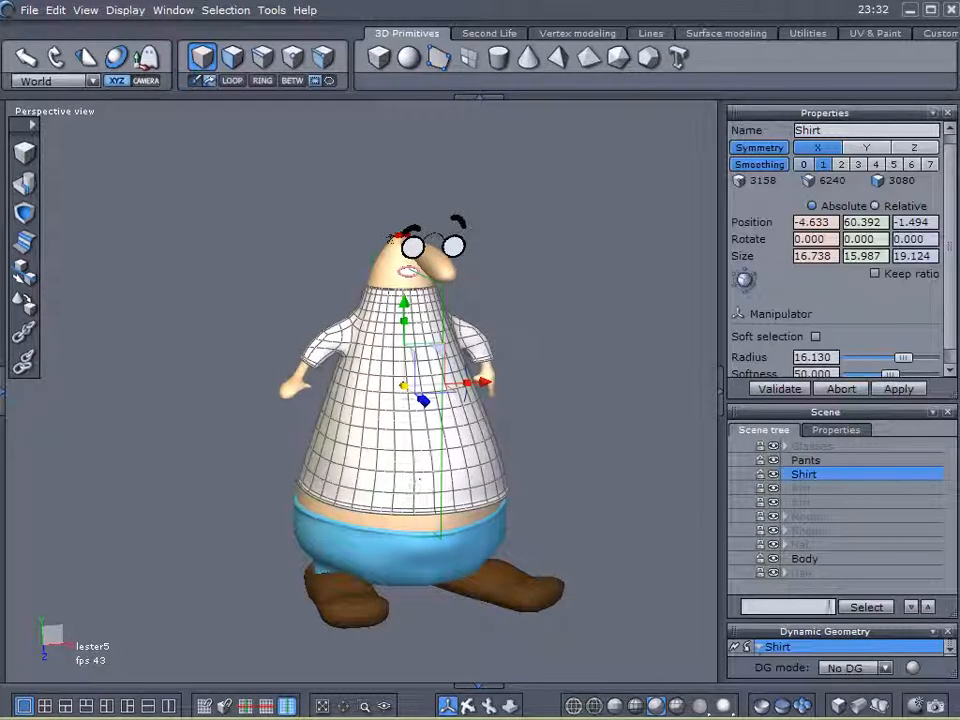
click(663, 469)
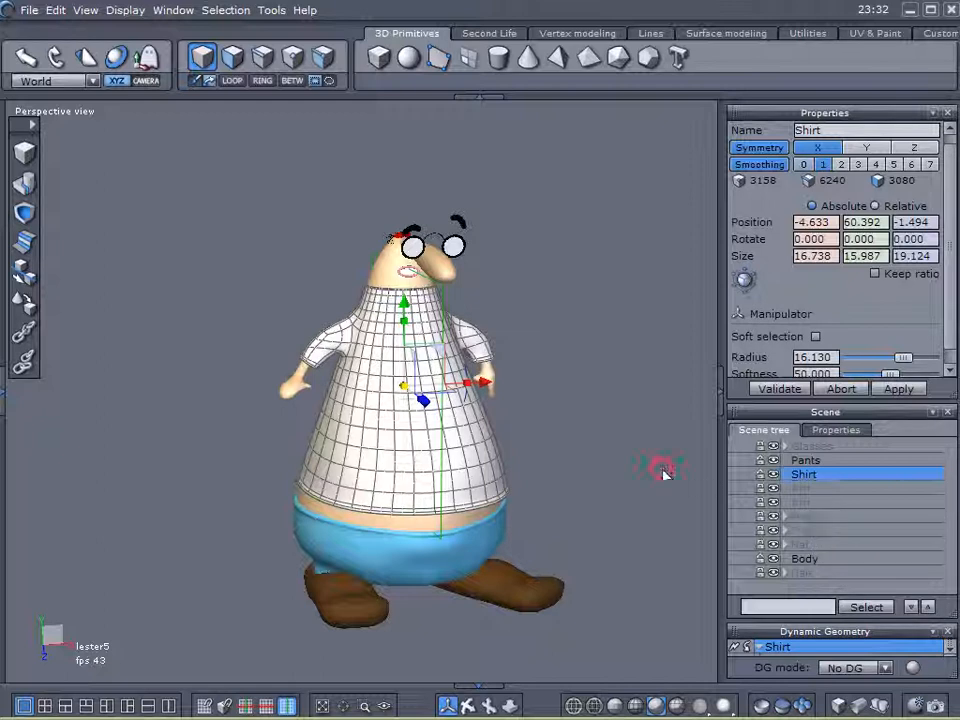
middle_drag(642, 455, 577, 442)
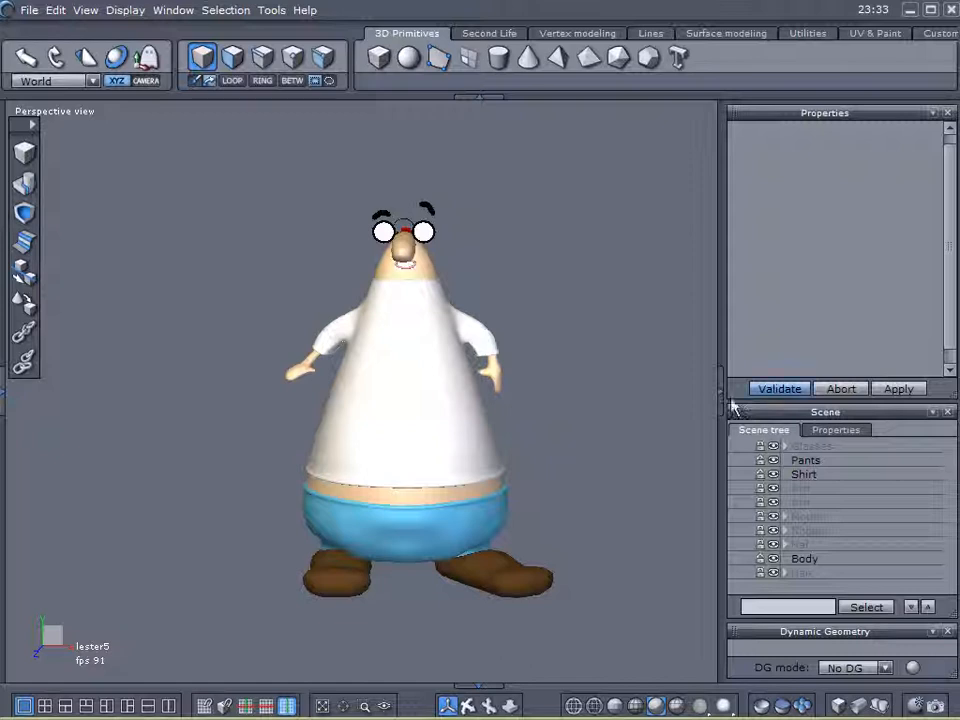
Display the vertical side grid in the scene properties and enable its background image plane
click(848, 431)
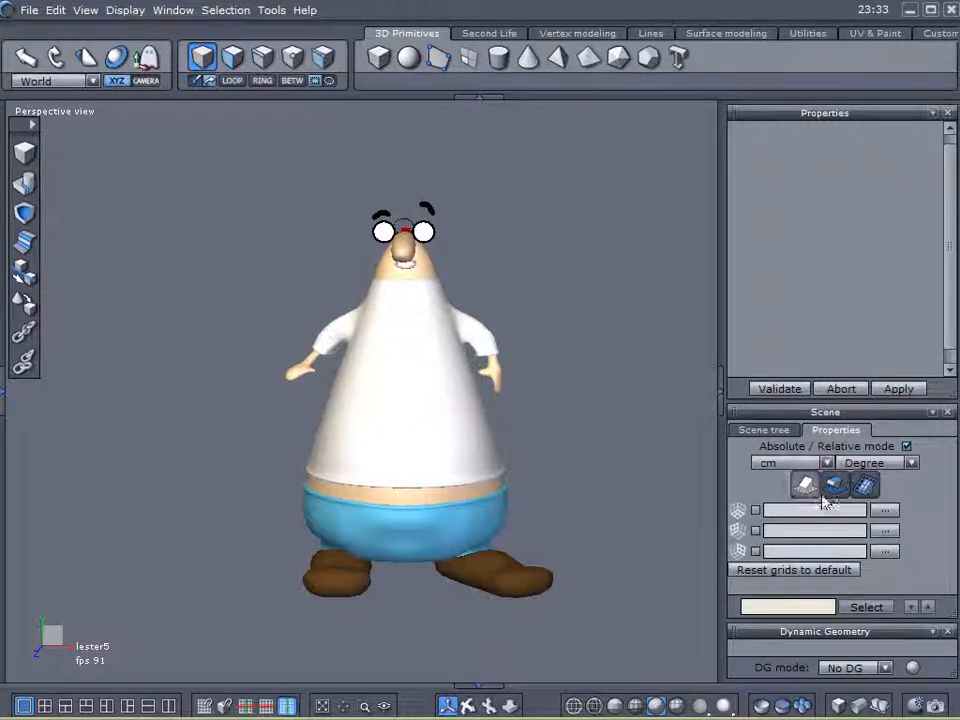
click(756, 531)
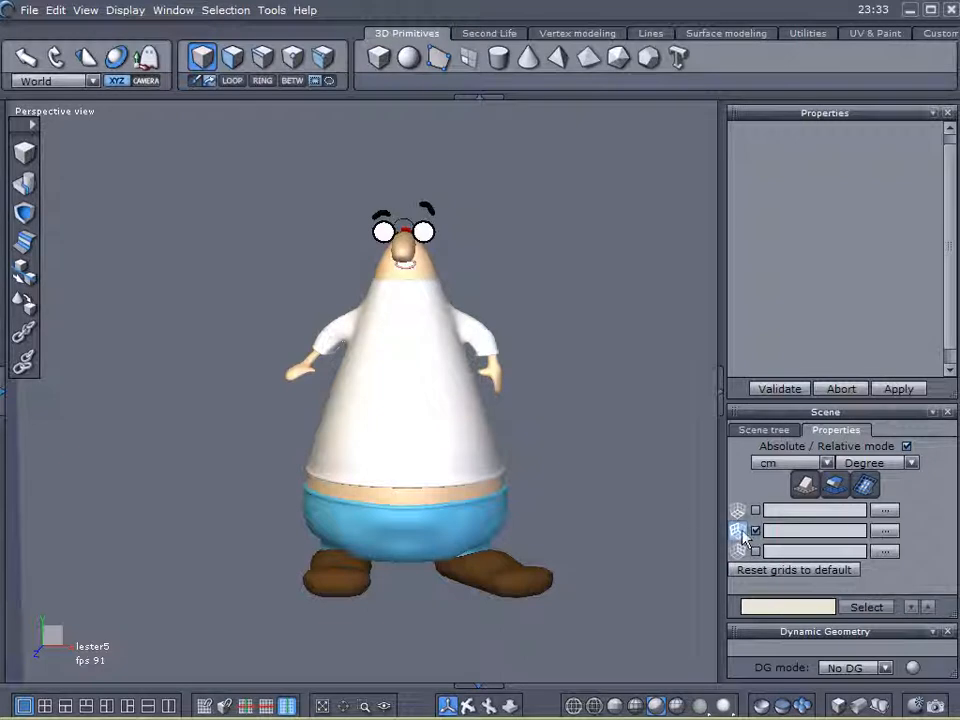
scroll(563, 440, down, 3)
scroll(568, 437, down, 3)
middle_drag(561, 413, 373, 405)
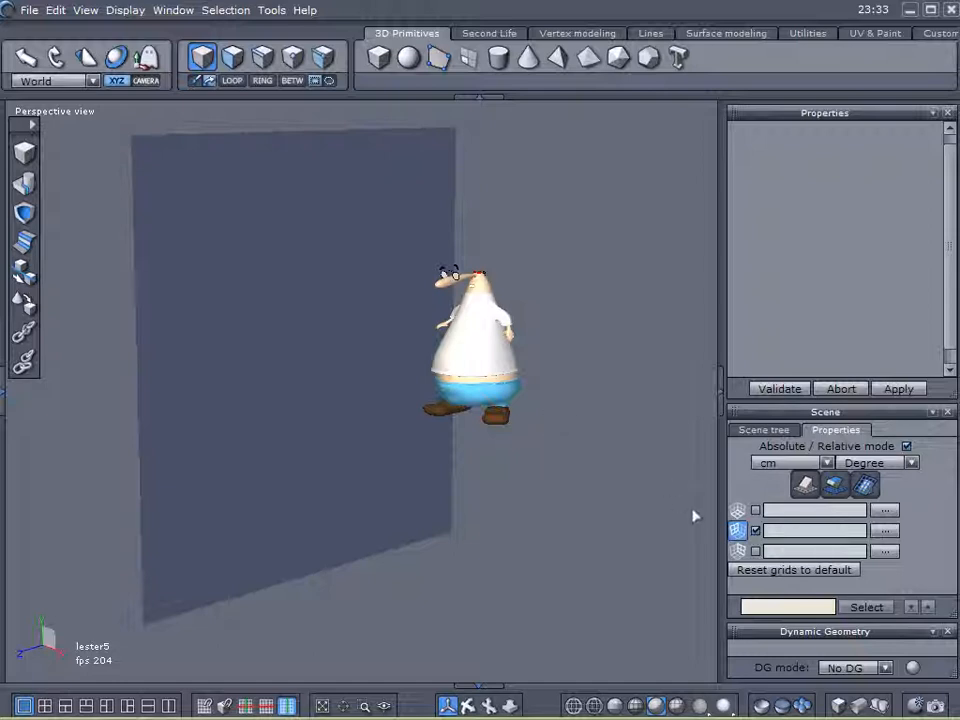
Display the floor grid and the vertical back grid in the scene as well
click(795, 432)
click(818, 433)
click(737, 511)
click(738, 552)
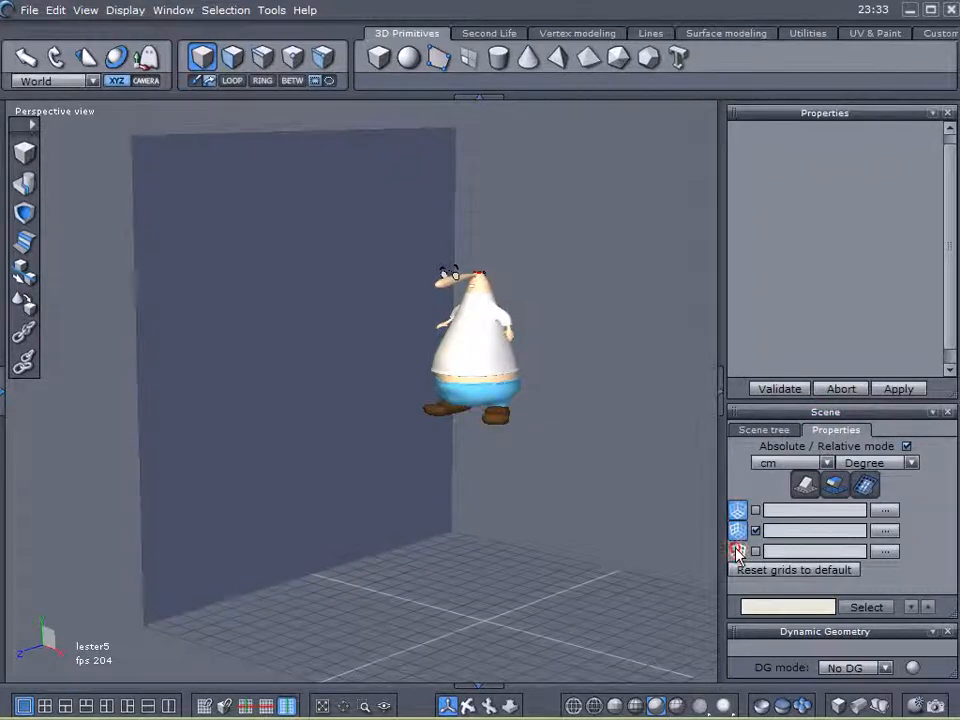
middle_drag(583, 501, 514, 561)
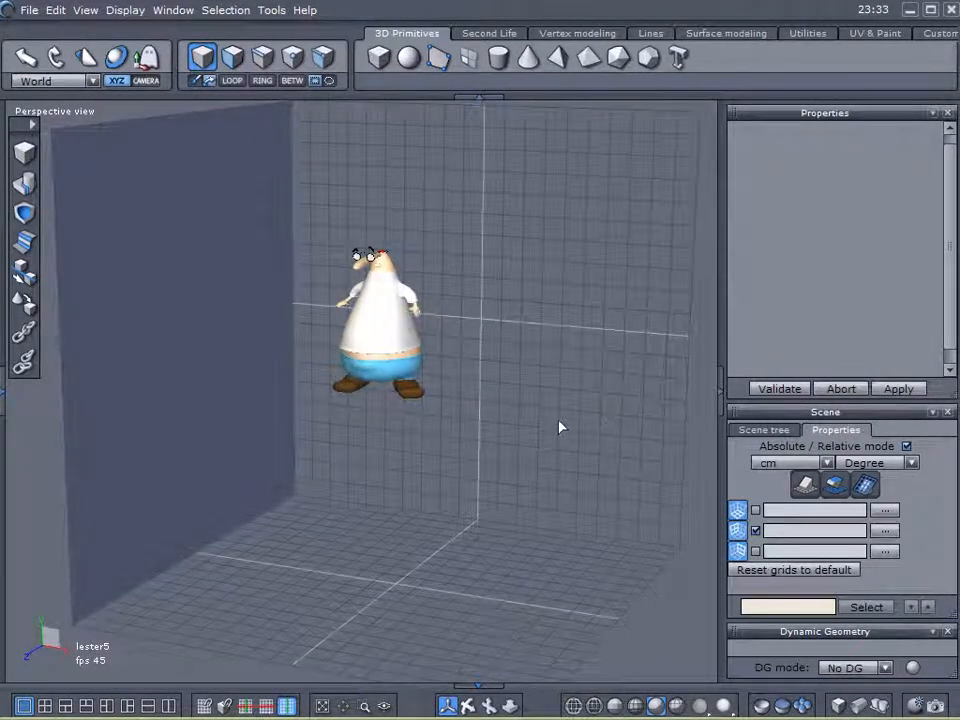
middle_drag(561, 373, 571, 406)
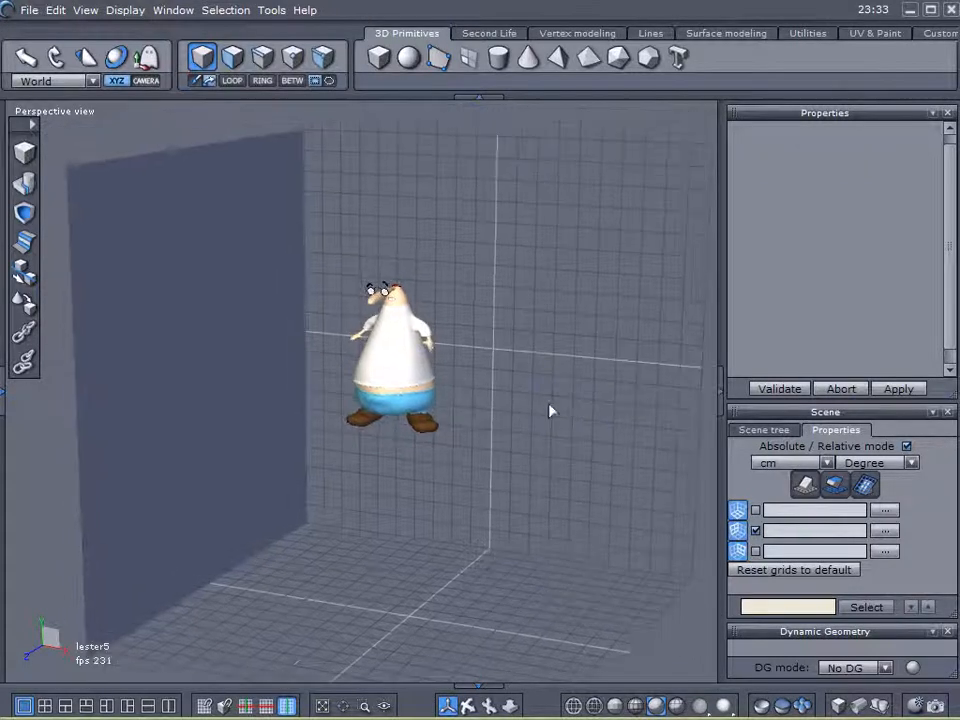
click(197, 326)
drag(197, 326, 469, 272)
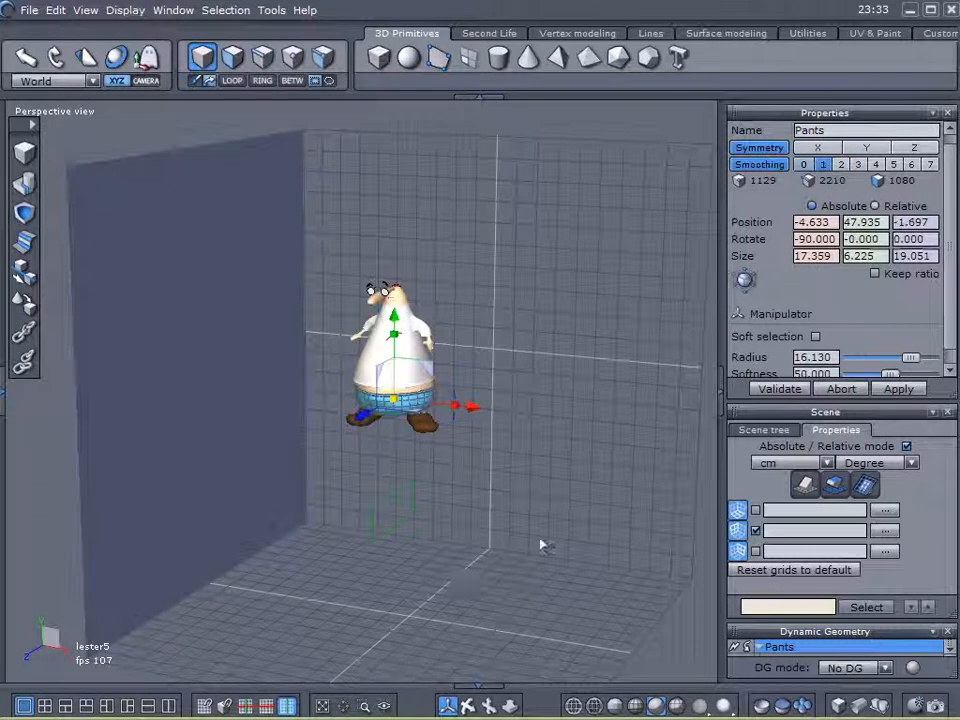
click(408, 344)
click(537, 115)
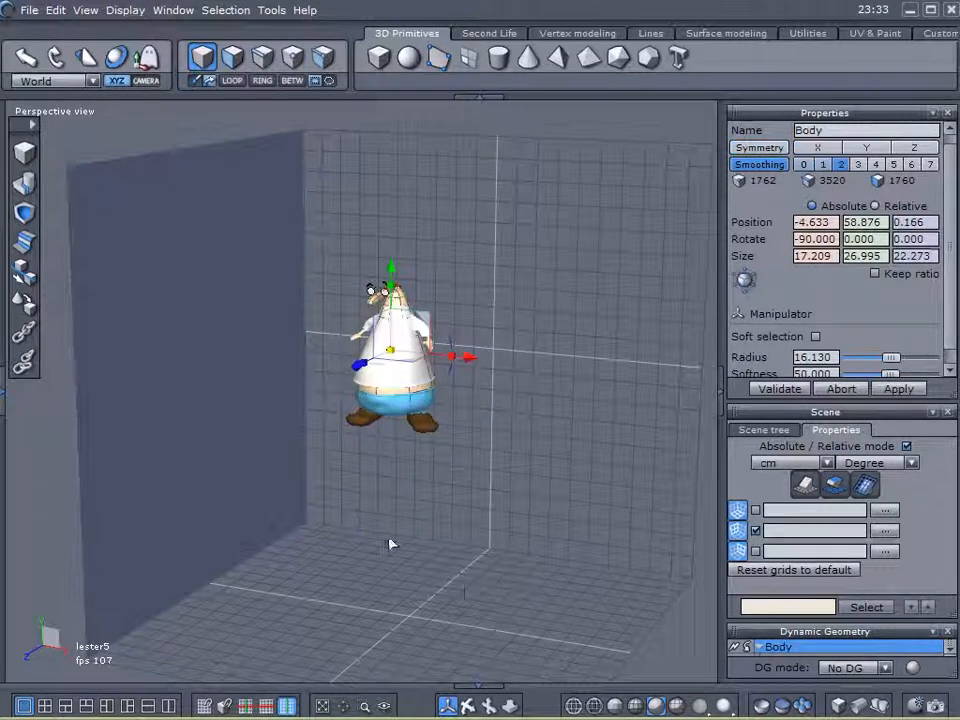
middle_drag(609, 538, 724, 475)
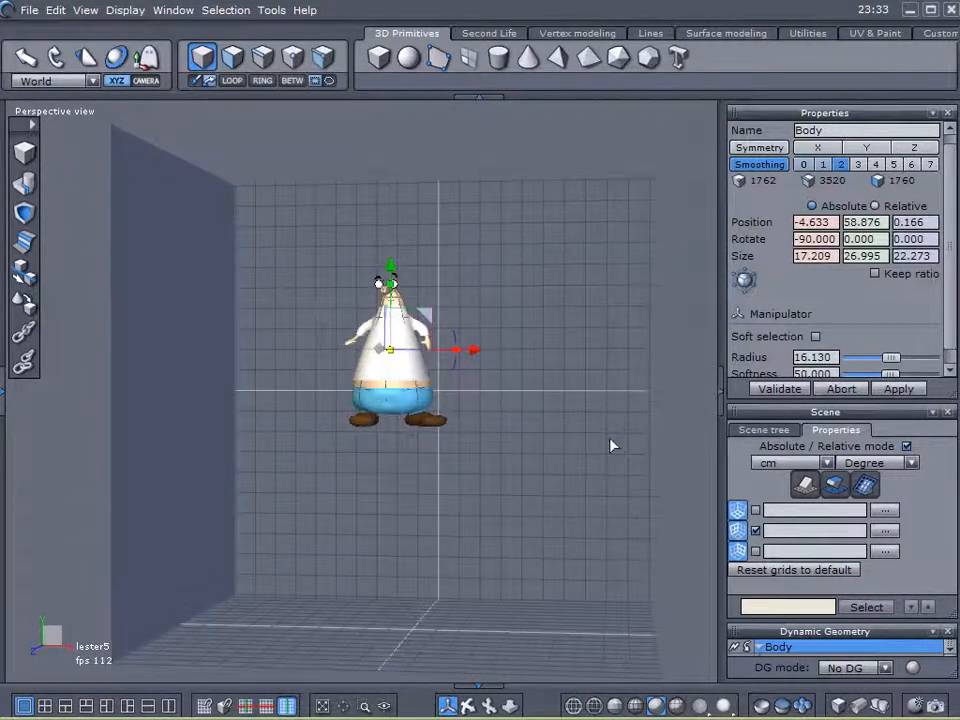
middle_drag(611, 446, 667, 440)
click(693, 430)
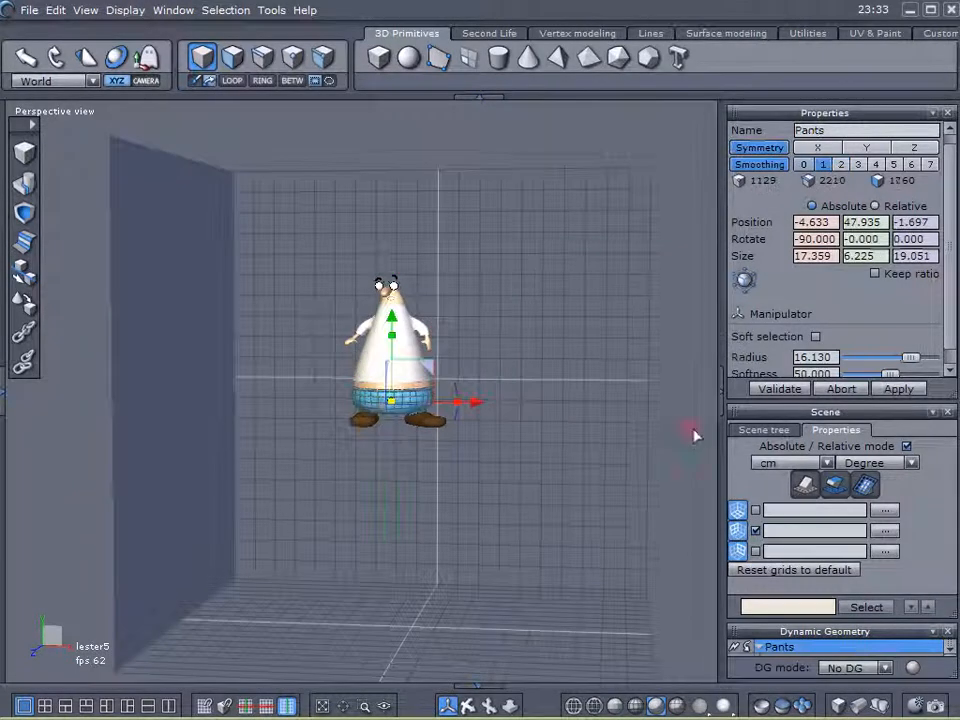
click(693, 430)
middle_drag(675, 437, 595, 475)
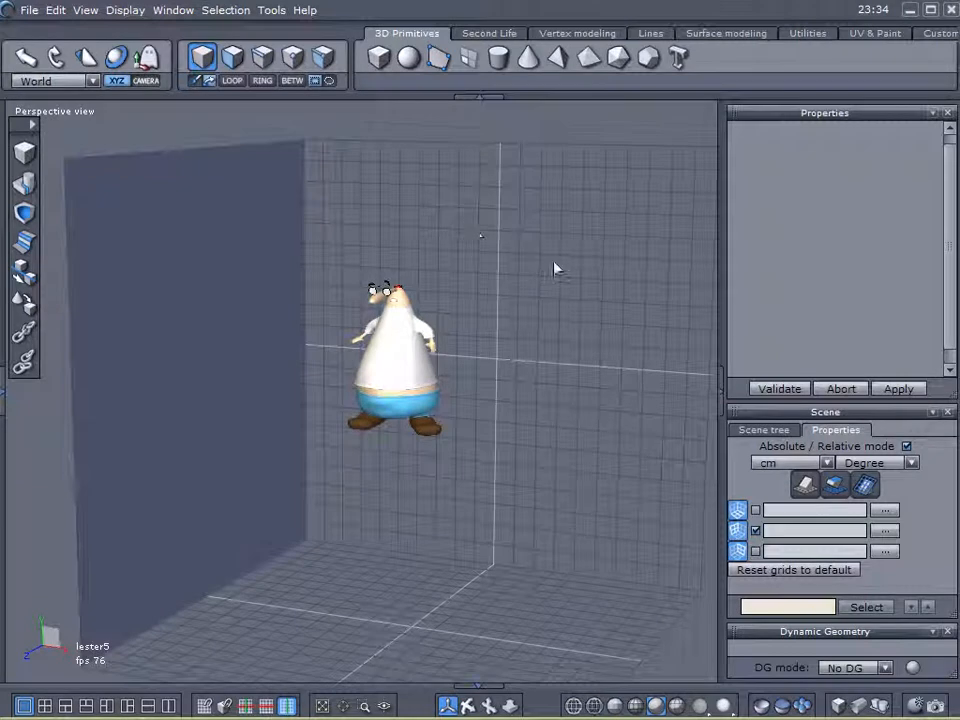
Load the Guy JPEG from the Lester folder as the side grid's background image
click(756, 530)
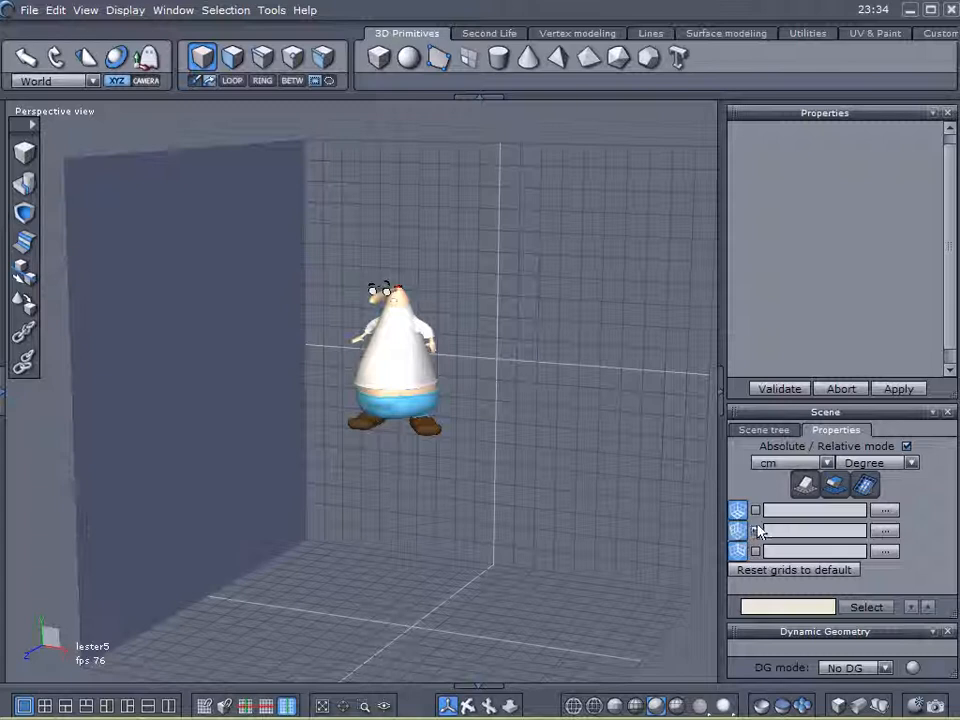
click(885, 532)
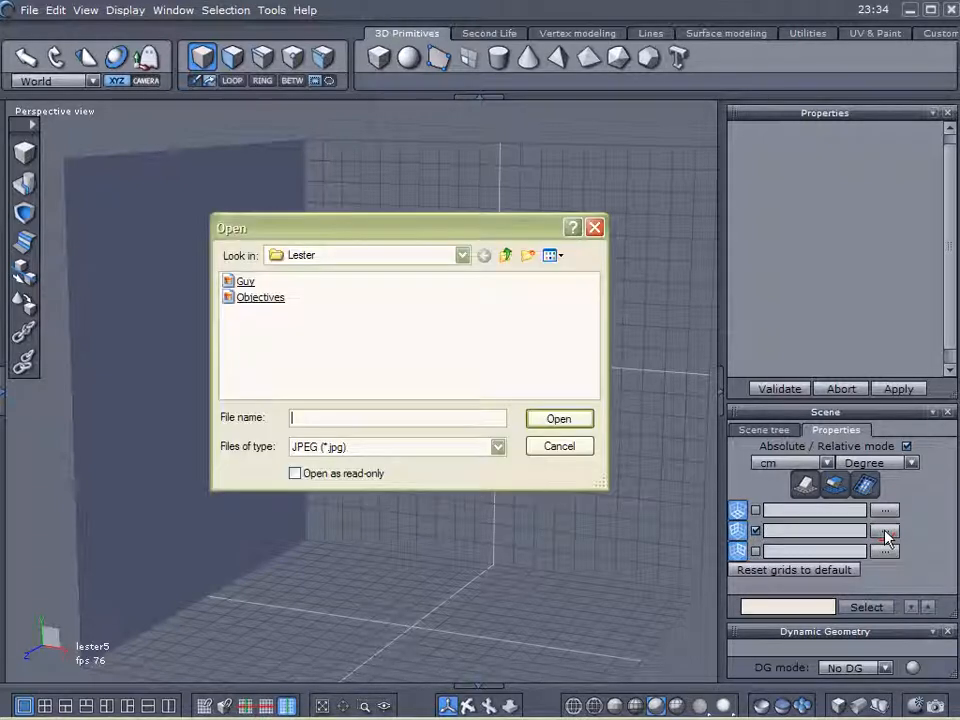
click(241, 282)
click(561, 420)
middle_drag(510, 465, 372, 480)
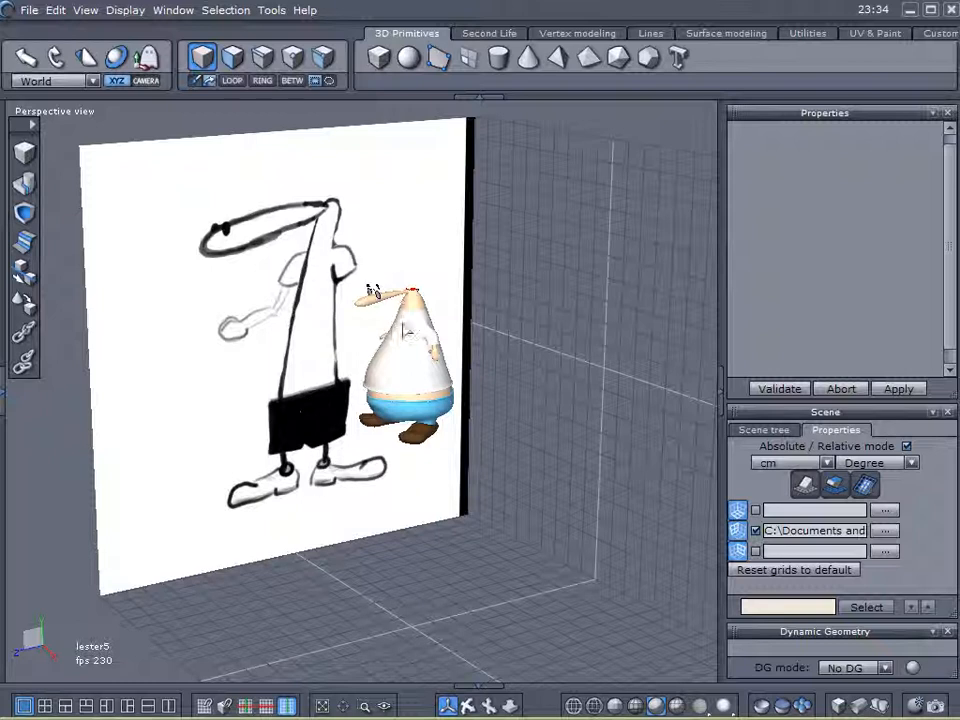
Examine the character model beside the reference sketch, comparing the shorts, shoes, head and overall proportions
middle_drag(328, 427, 318, 450)
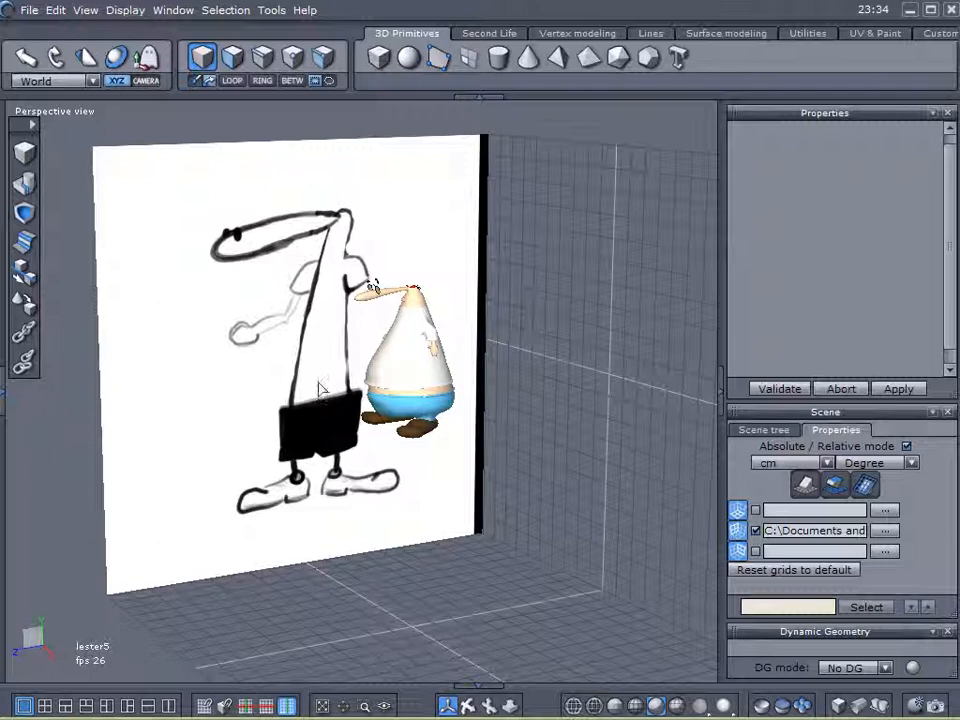
scroll(315, 378, up, 5)
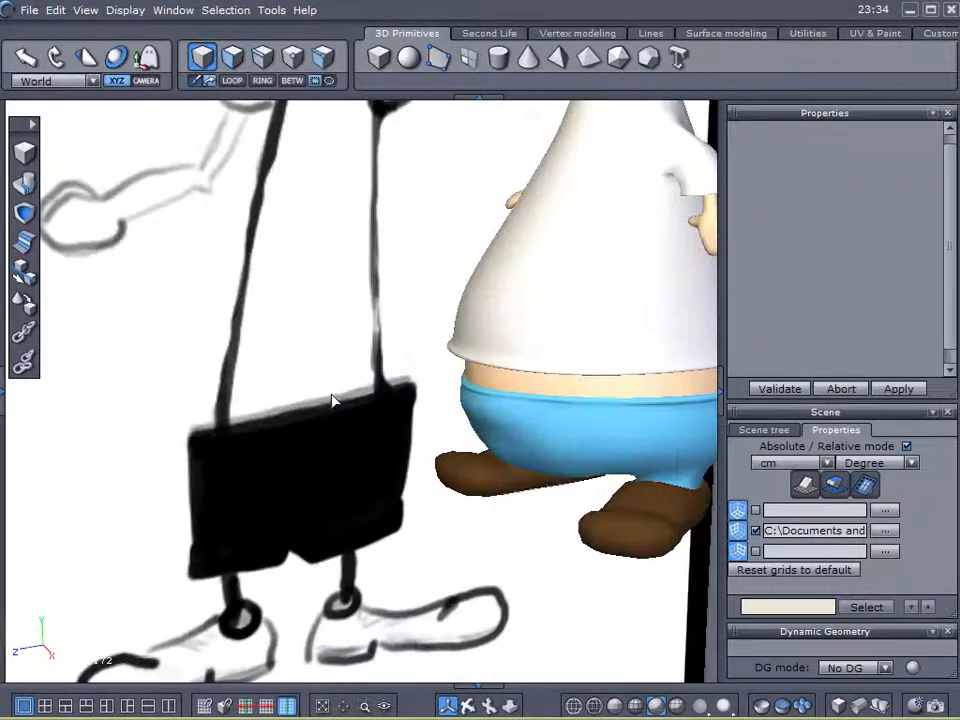
scroll(391, 427, up, 2)
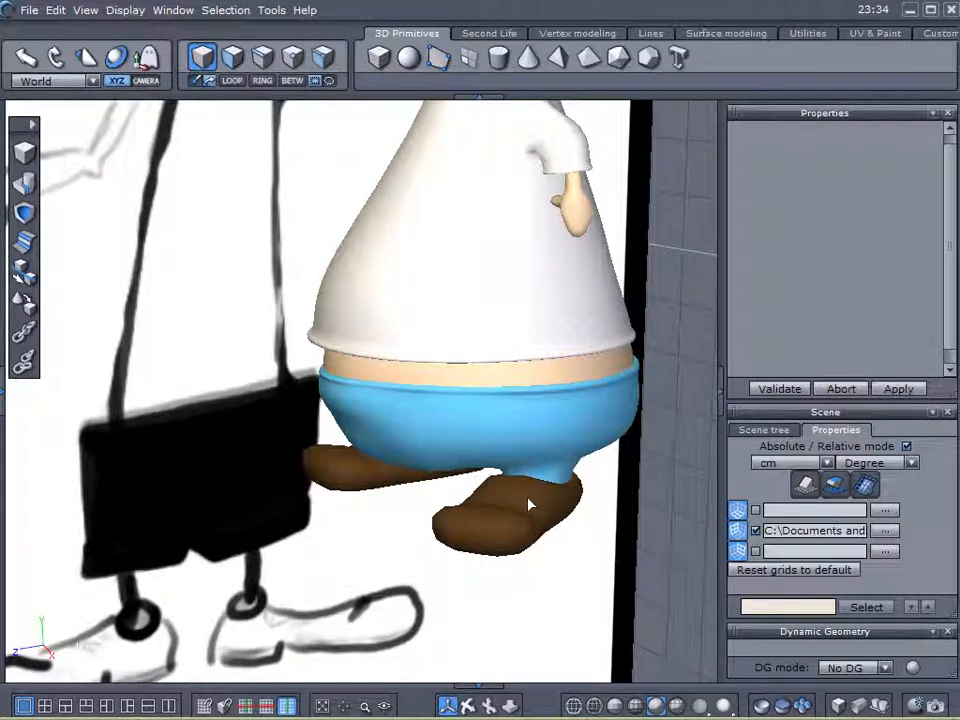
scroll(530, 505, down, 5)
right_drag(504, 476, 474, 480)
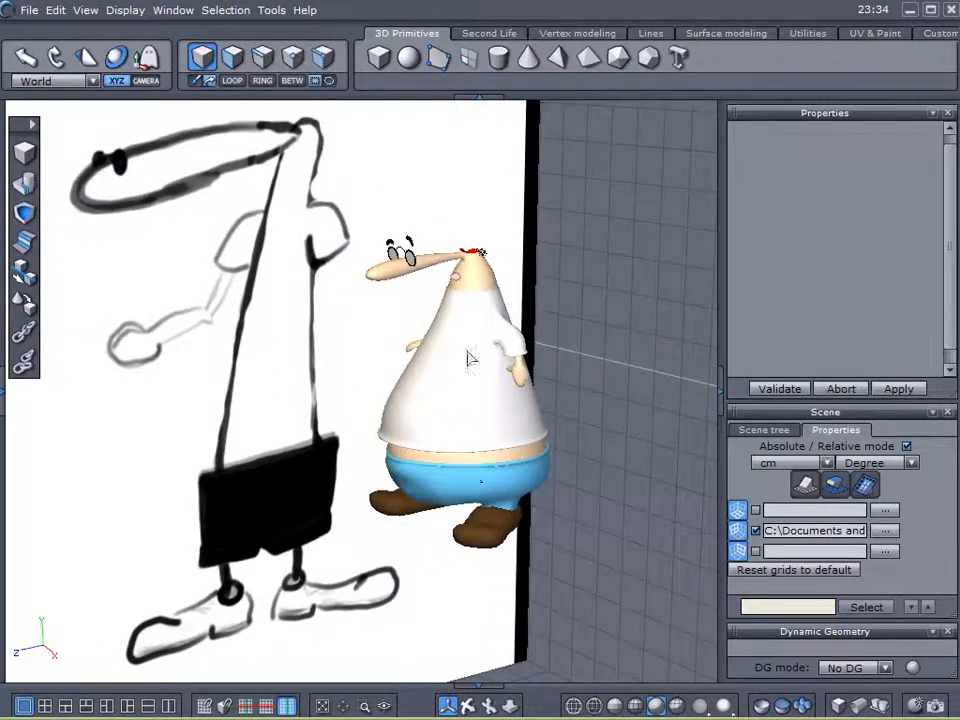
scroll(476, 268, up, 4)
scroll(476, 268, up, 2)
right_drag(476, 268, 437, 360)
scroll(437, 360, down, 6)
mouse_move(536, 381)
right_down()
mouse_move(591, 414)
mouse_move(587, 425)
mouse_move(553, 390)
right_up()
mouse_move(285, 450)
right_down()
mouse_move(568, 396)
mouse_move(340, 397)
right_up()
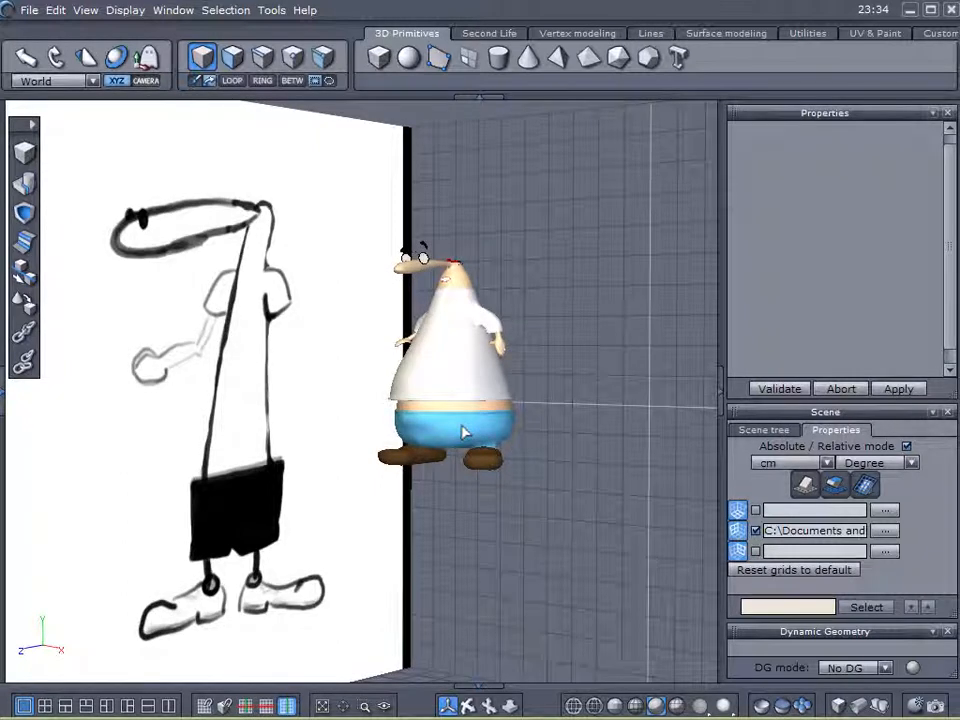
Hide the floor and side grids and disable the side grid's background image
click(755, 531)
click(737, 510)
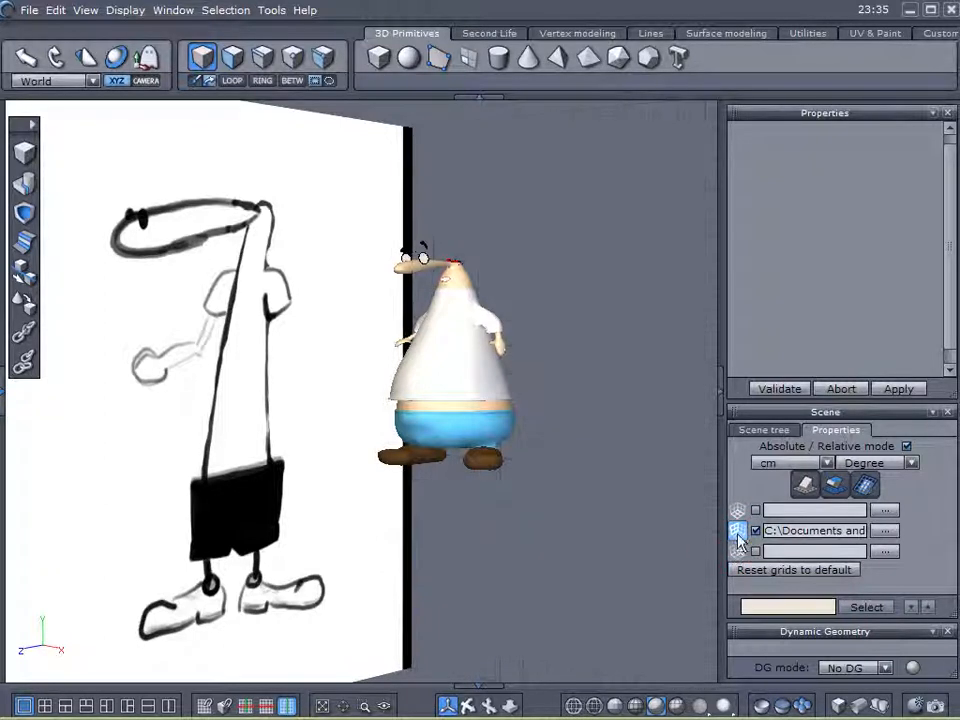
click(756, 531)
click(738, 532)
Display the vertical back grid and load the Guy JPEG as its background image
click(738, 552)
click(755, 552)
click(885, 551)
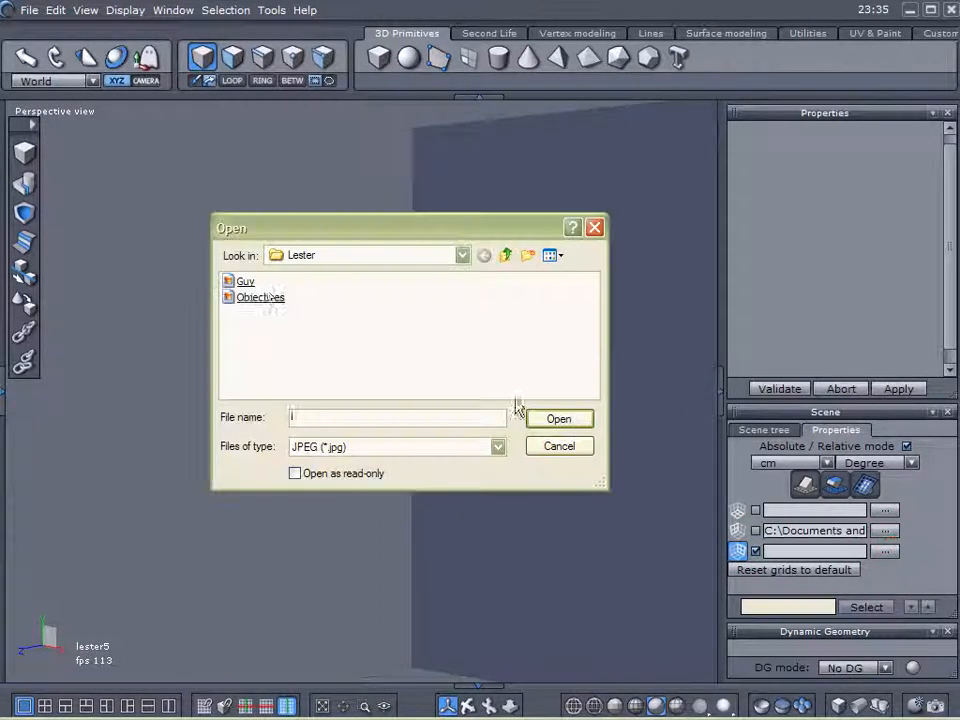
click(246, 283)
double_click(246, 284)
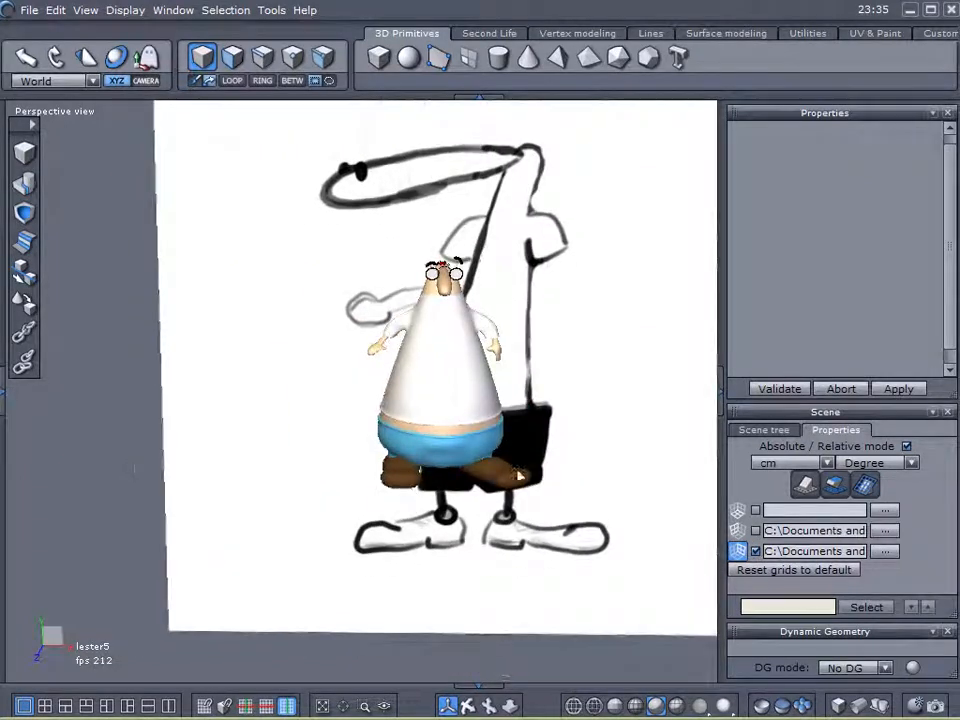
Unlock the glasses, both arms, mouth, shoes, hat and hair in the scene tree
click(764, 431)
middle_drag(545, 467, 481, 475)
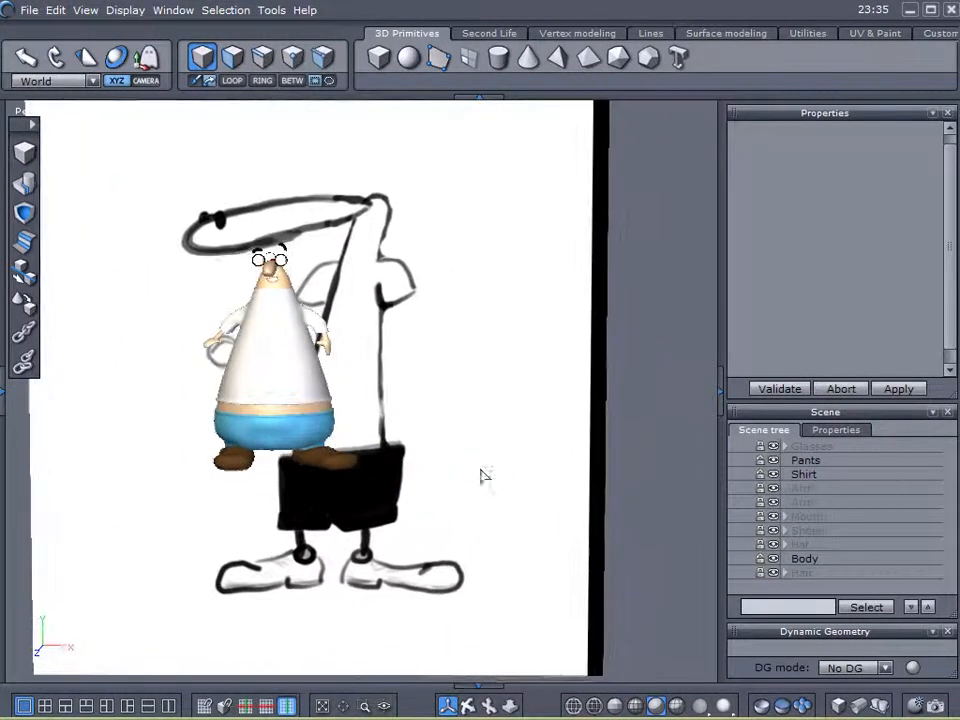
click(762, 445)
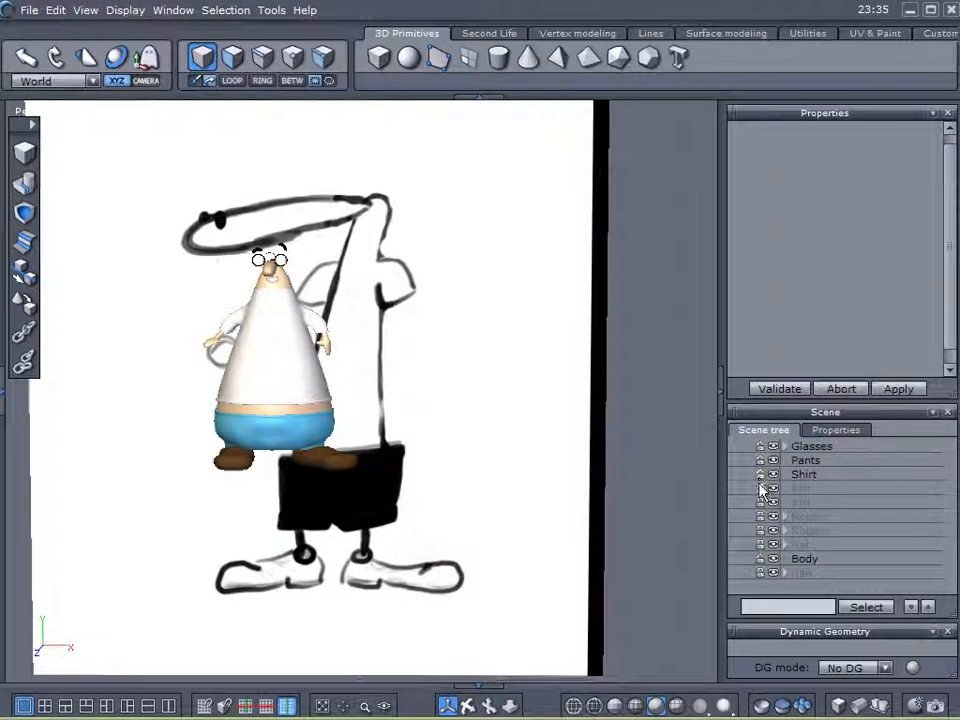
click(762, 488)
click(762, 502)
click(762, 516)
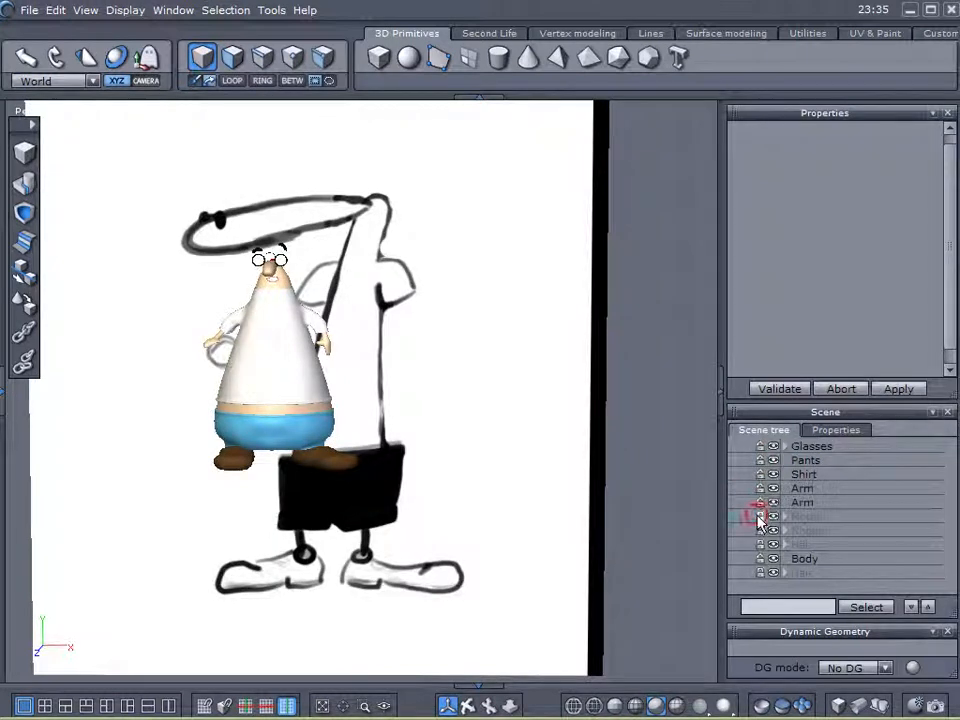
click(761, 530)
click(761, 544)
click(761, 573)
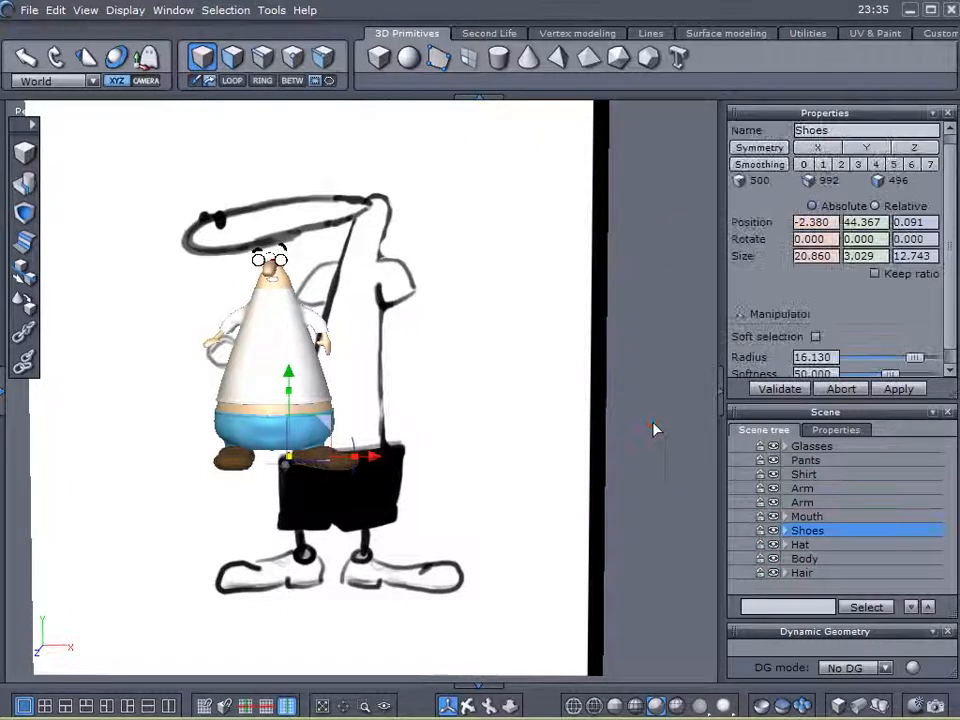
Group all the character's objects and lock the group at an X position of about 45.5 cm, beside the sketch
key(ctrl+a)
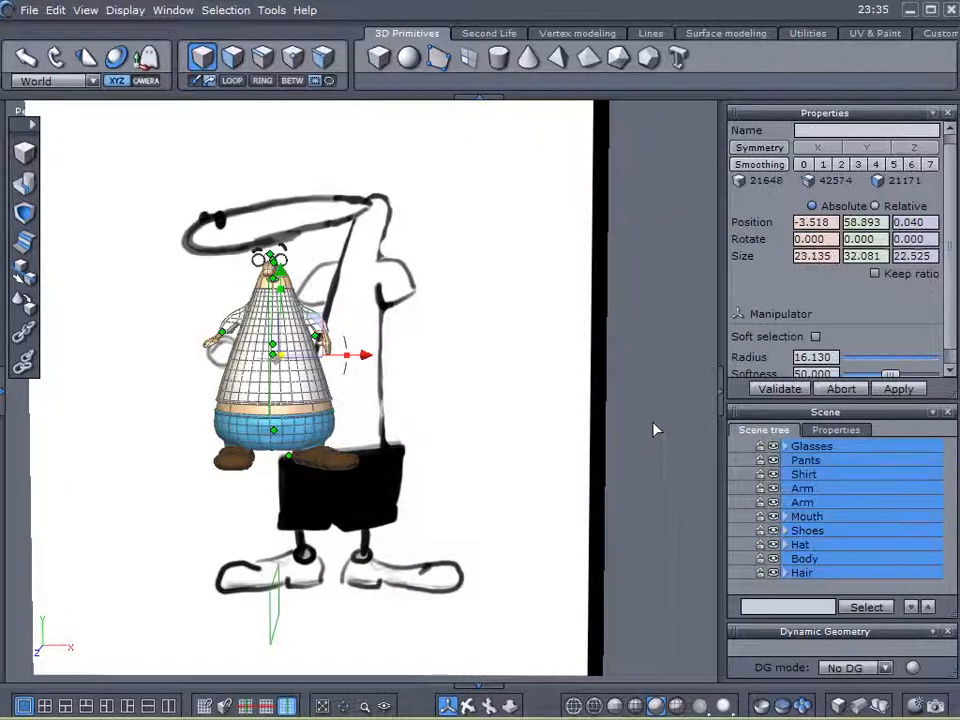
click(31, 339)
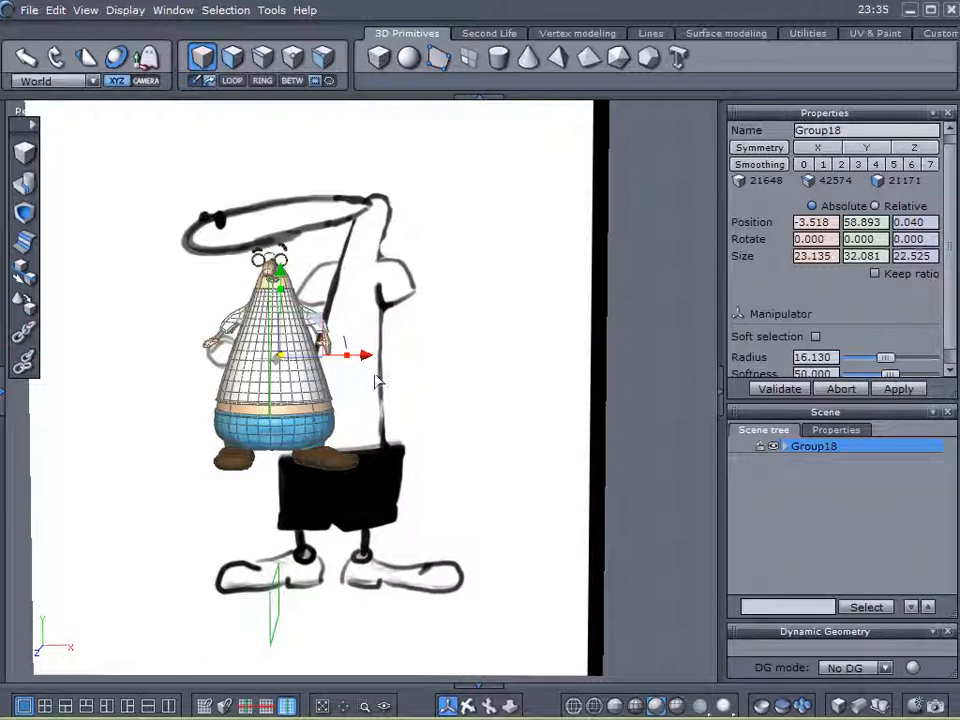
drag(364, 358, 703, 377)
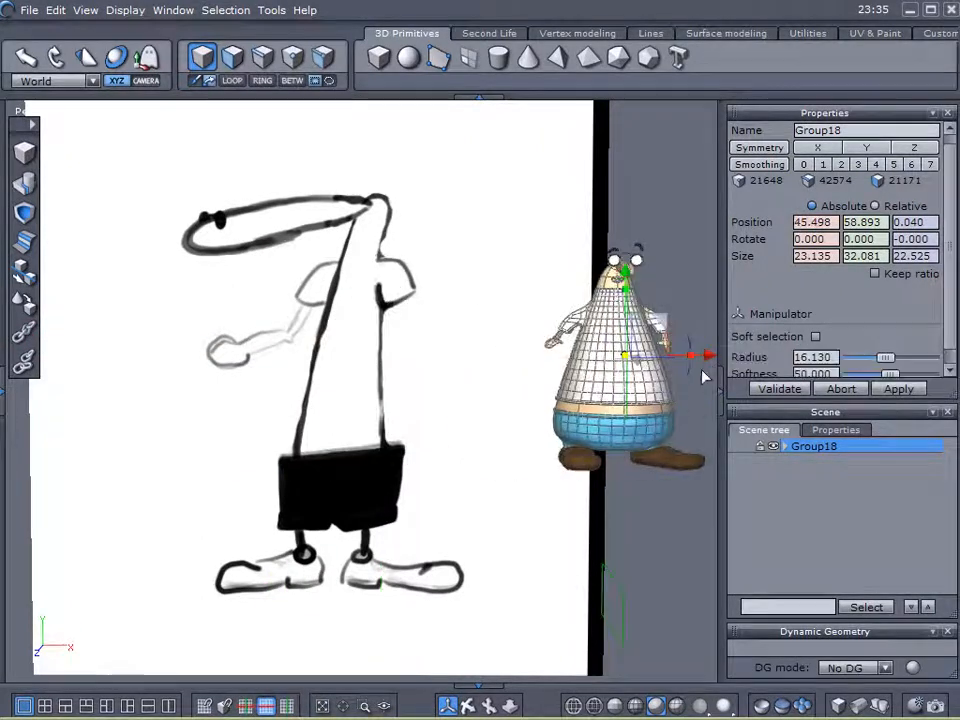
click(763, 447)
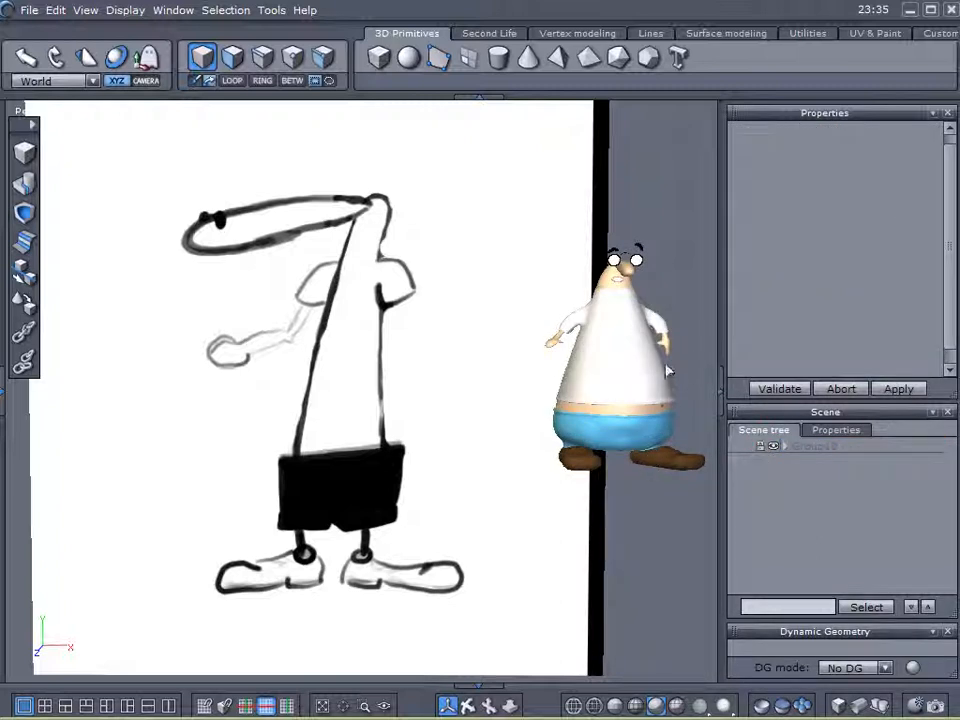
Examine the finished character up close from several angles and compare it with the background sketch
scroll(664, 289, up, 5)
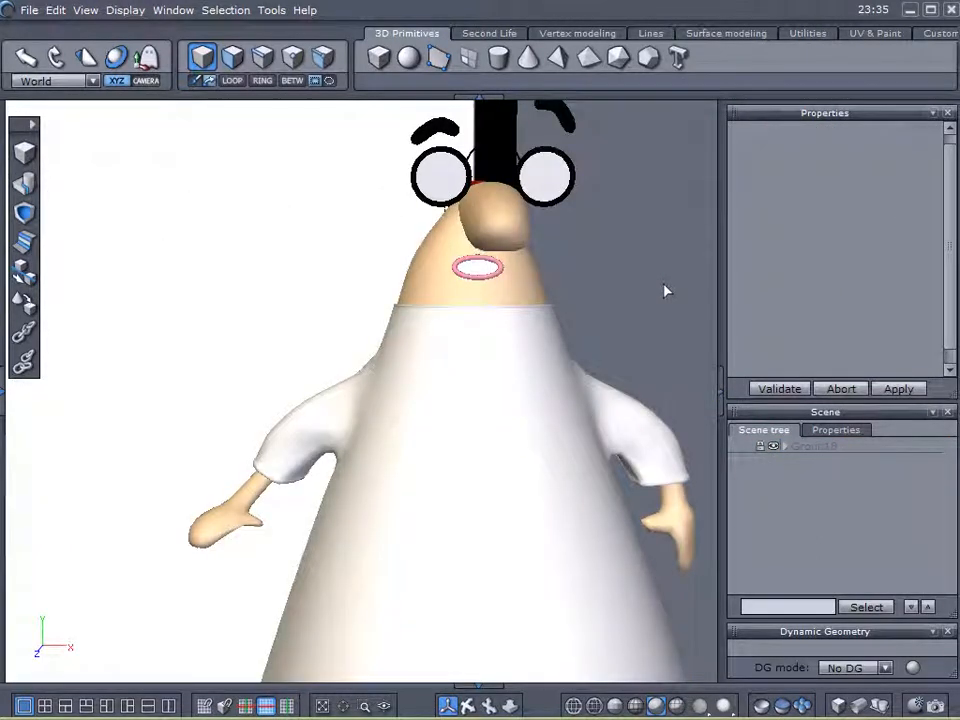
middle_drag(598, 338, 643, 349)
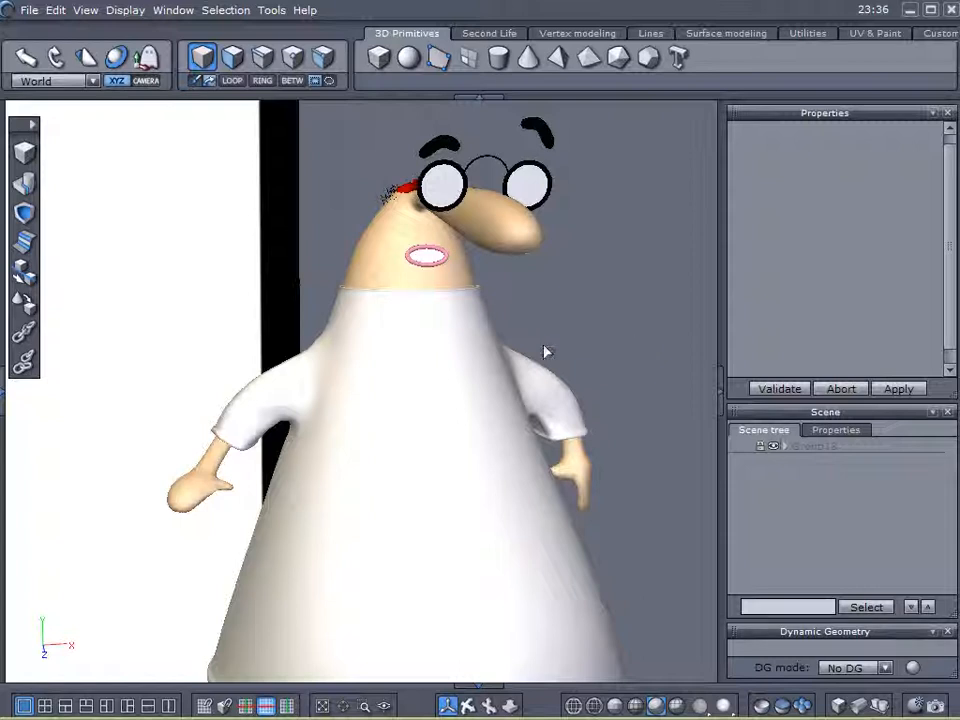
scroll(508, 476, down, 6)
mouse_move(524, 383)
middle_down()
mouse_move(633, 367)
mouse_move(640, 353)
middle_up()
mouse_move(640, 353)
right_down()
mouse_move(590, 335)
mouse_move(602, 341)
right_up()
click(601, 369)
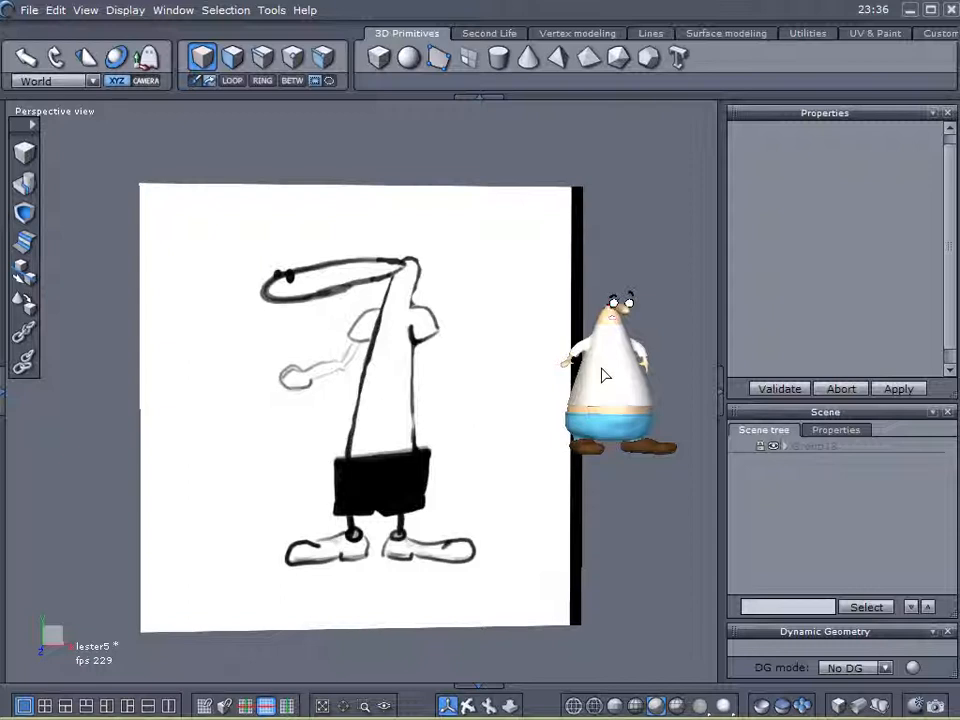
Hide the locked group of the finished character so that only the sketch is shown
middle_drag(572, 442, 517, 415)
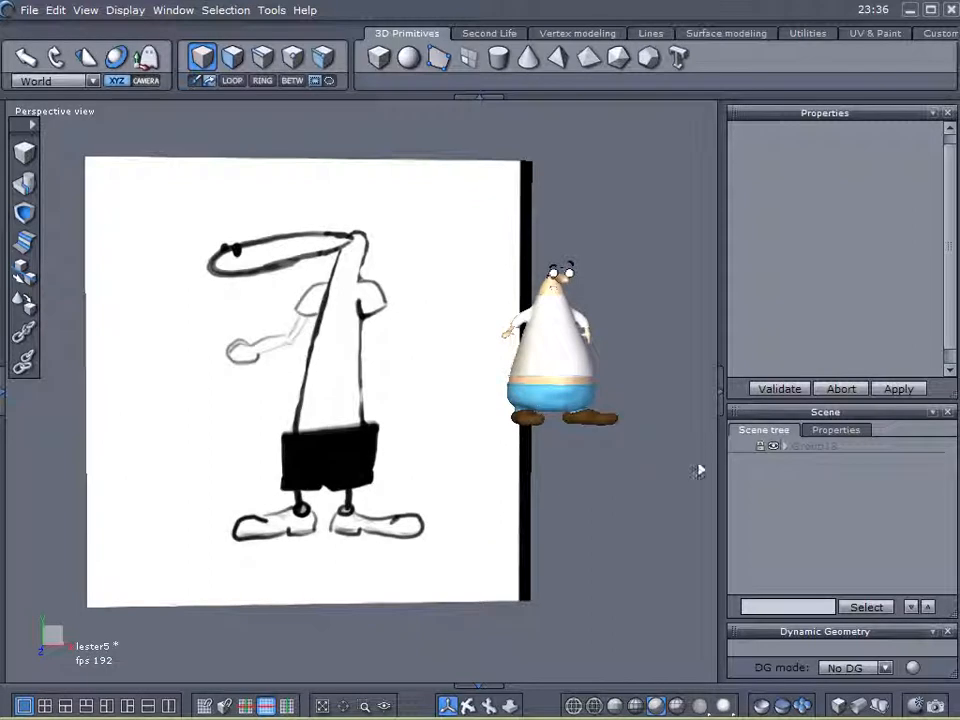
click(775, 446)
mouse_move(610, 470)
middle_down()
mouse_move(540, 476)
mouse_move(564, 456)
mouse_move(570, 422)
mouse_move(529, 396)
mouse_move(504, 409)
mouse_move(516, 432)
mouse_move(515, 403)
middle_up()
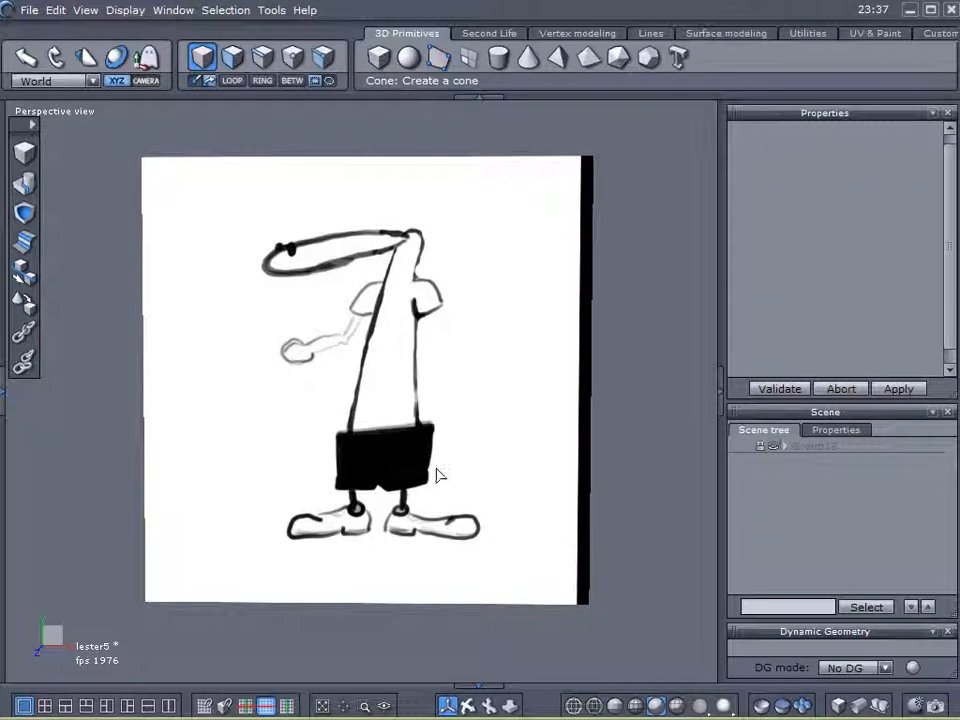
Draw a vertical cylinder about 49 high in front of the sketch
click(500, 60)
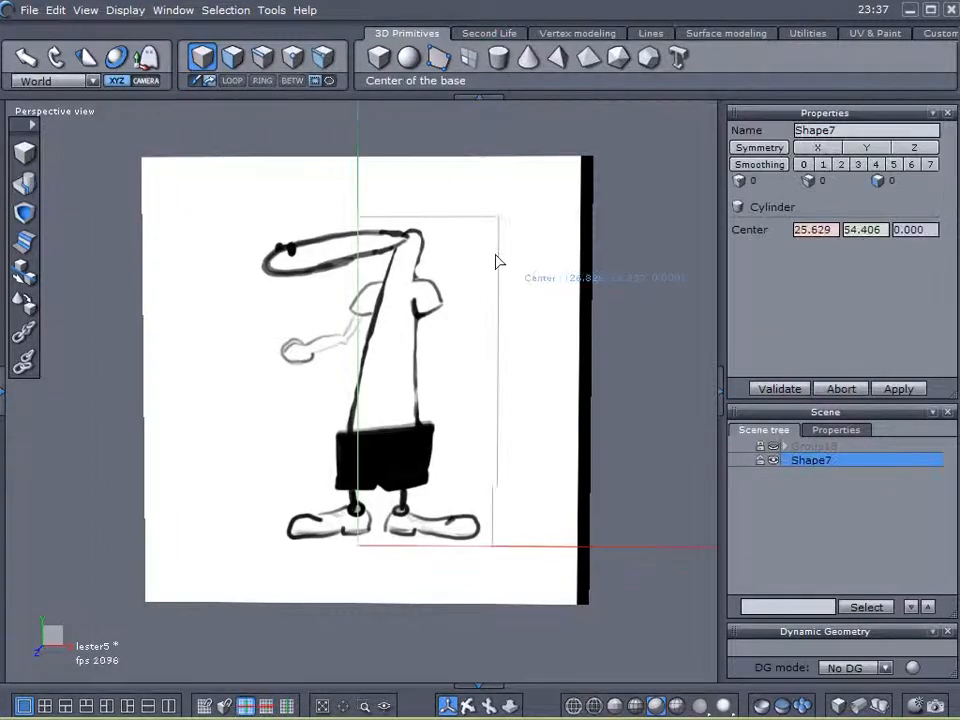
middle_drag(349, 339, 474, 411)
click(313, 276)
click(407, 312)
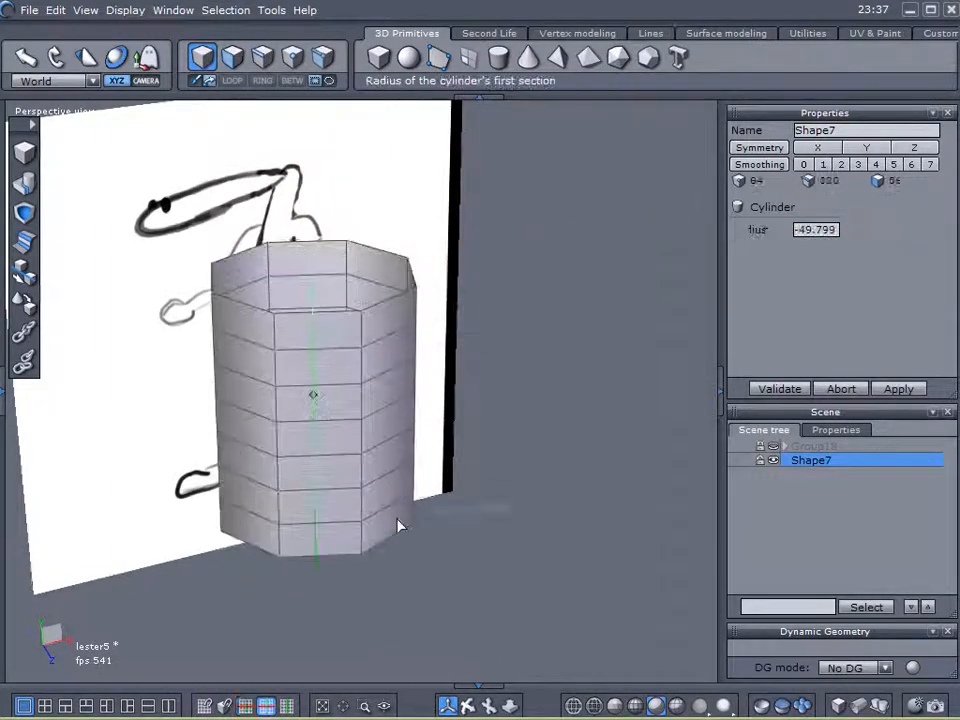
click(399, 489)
mouse_move(399, 489)
middle_down()
mouse_move(373, 411)
mouse_move(536, 433)
middle_up()
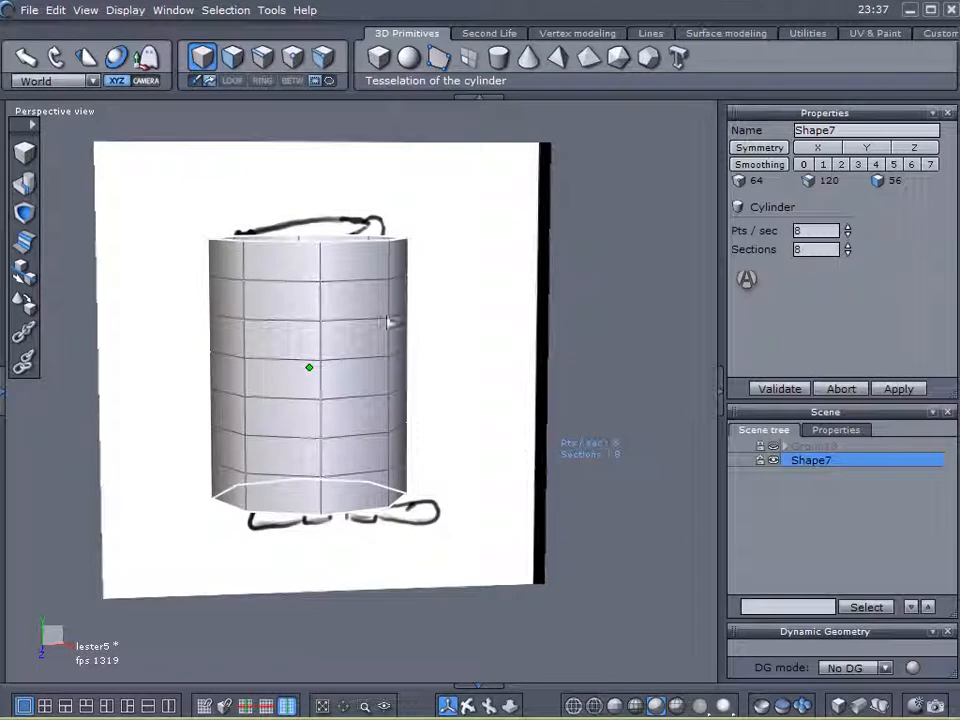
Set the cylinder to 10 points per section and 6 sections, and finish creating it
click(848, 254)
click(848, 254)
middle_drag(565, 285, 549, 395)
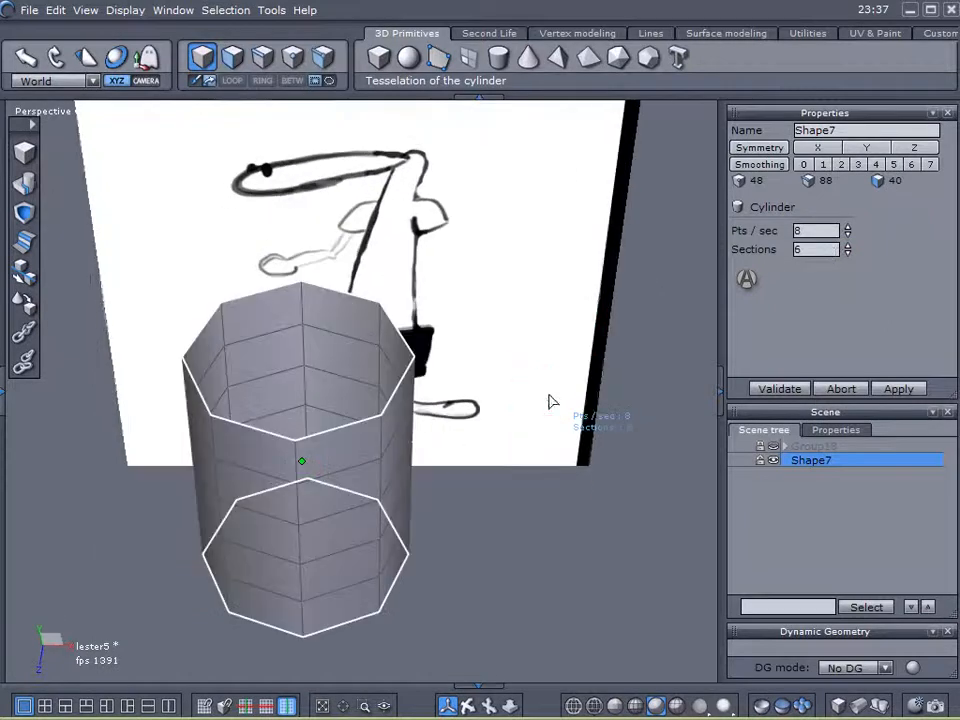
click(847, 227)
click(847, 227)
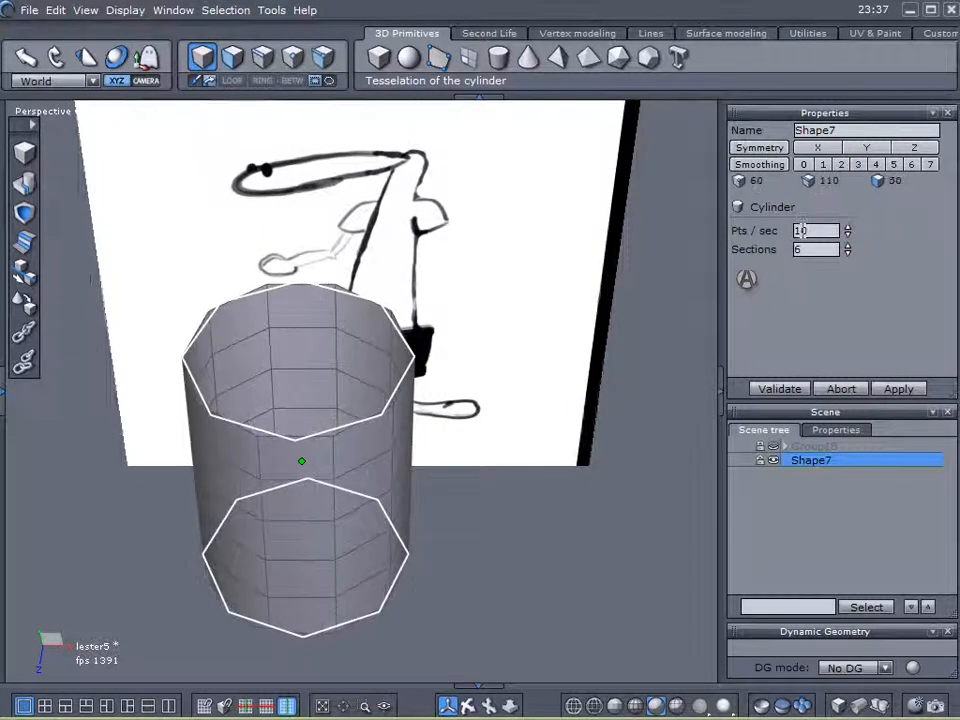
mouse_move(632, 326)
middle_down()
mouse_move(491, 306)
mouse_move(465, 184)
mouse_move(447, 374)
mouse_move(438, 382)
middle_up()
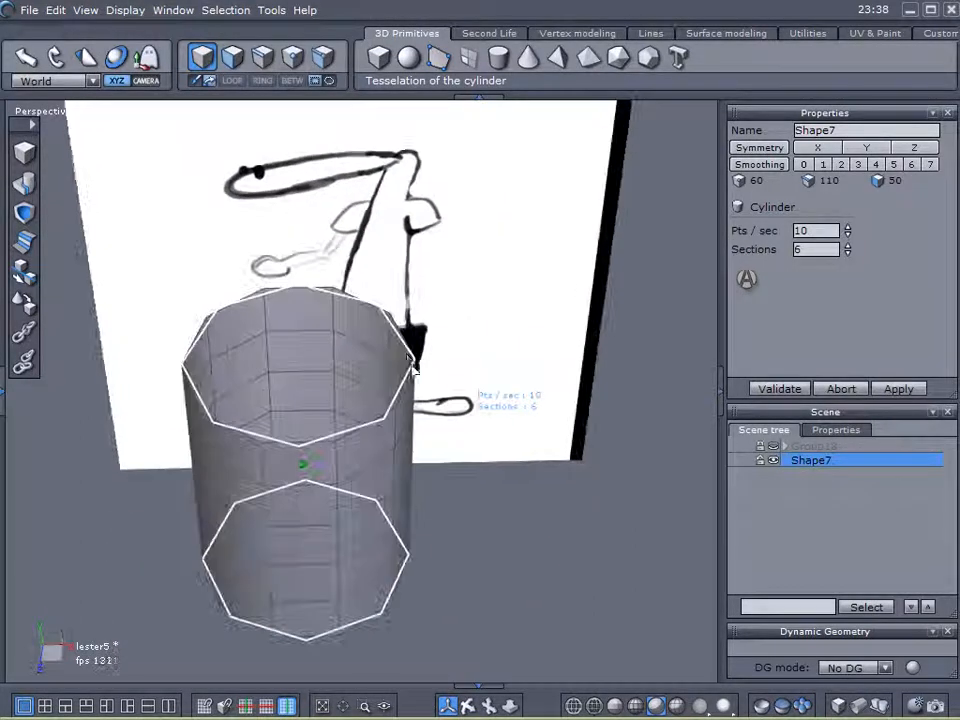
mouse_move(399, 441)
middle_down()
mouse_move(504, 259)
mouse_move(484, 411)
mouse_move(640, 368)
middle_up()
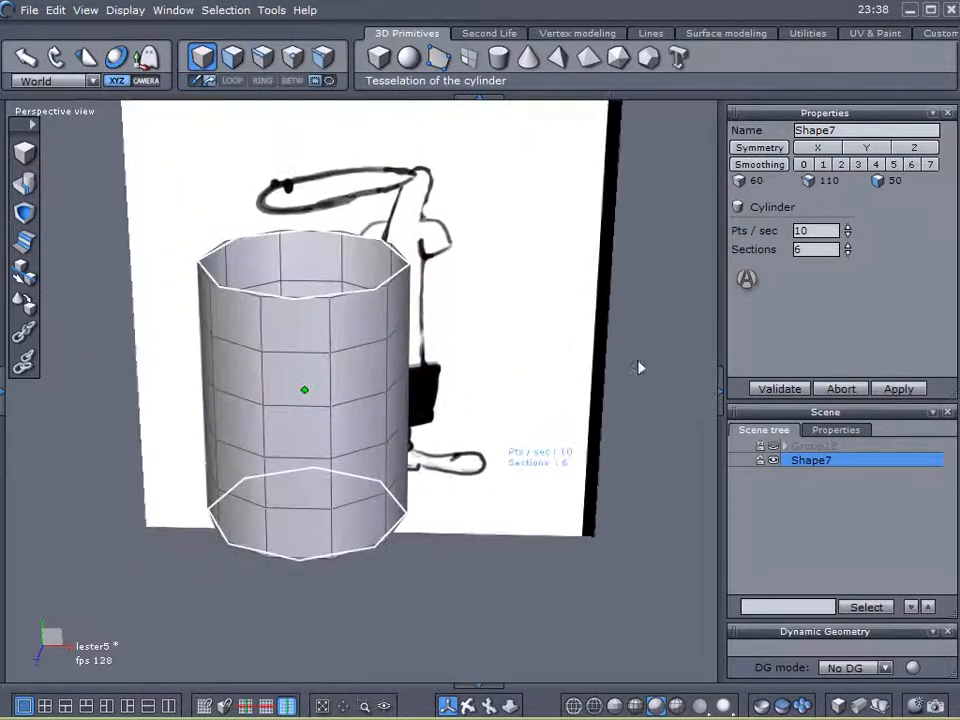
click(747, 284)
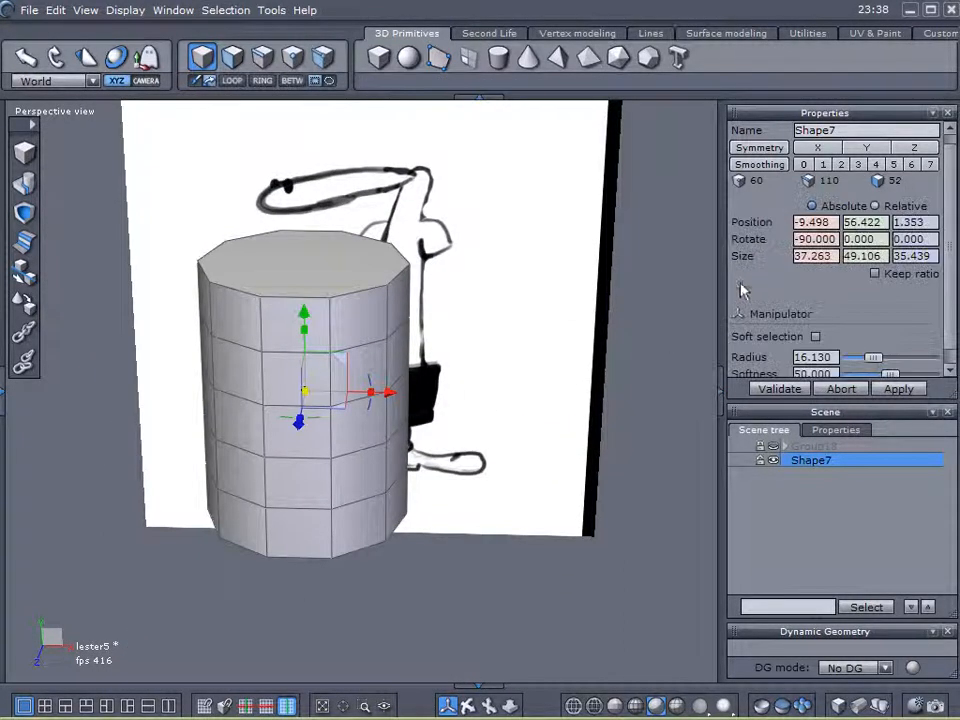
Create a second cylinder about 34 wide and 57 high beside the first, with 8 points per section and 8 sections
middle_drag(480, 371, 497, 481)
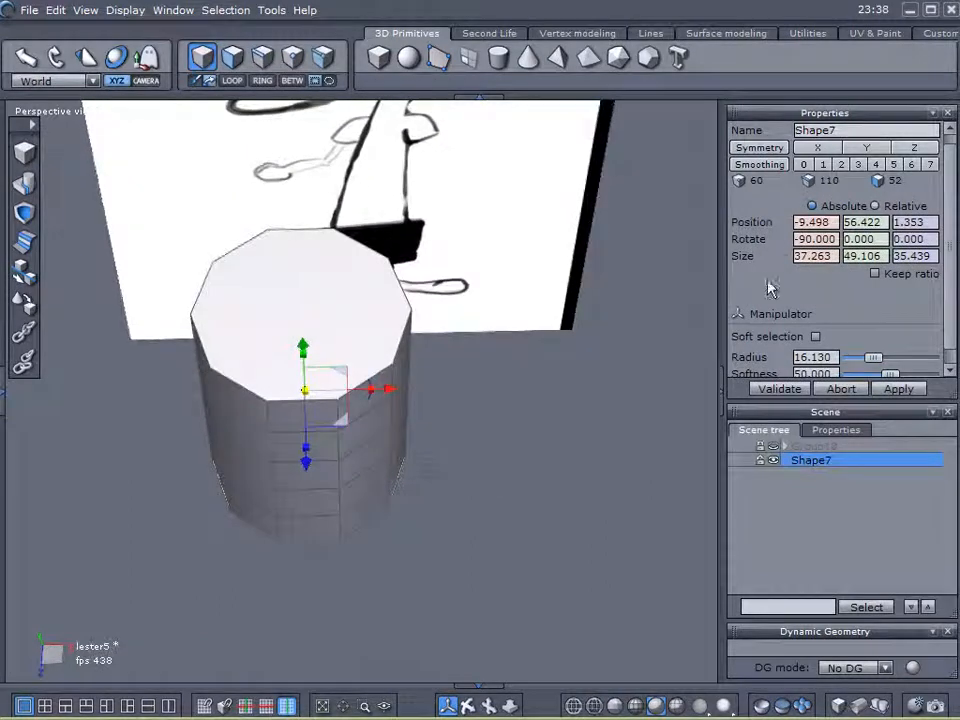
mouse_move(579, 214)
middle_down()
mouse_move(489, 223)
mouse_move(506, 231)
mouse_move(525, 274)
mouse_move(526, 260)
middle_up()
click(498, 60)
click(461, 292)
click(546, 340)
click(565, 535)
middle_drag(570, 410, 594, 296)
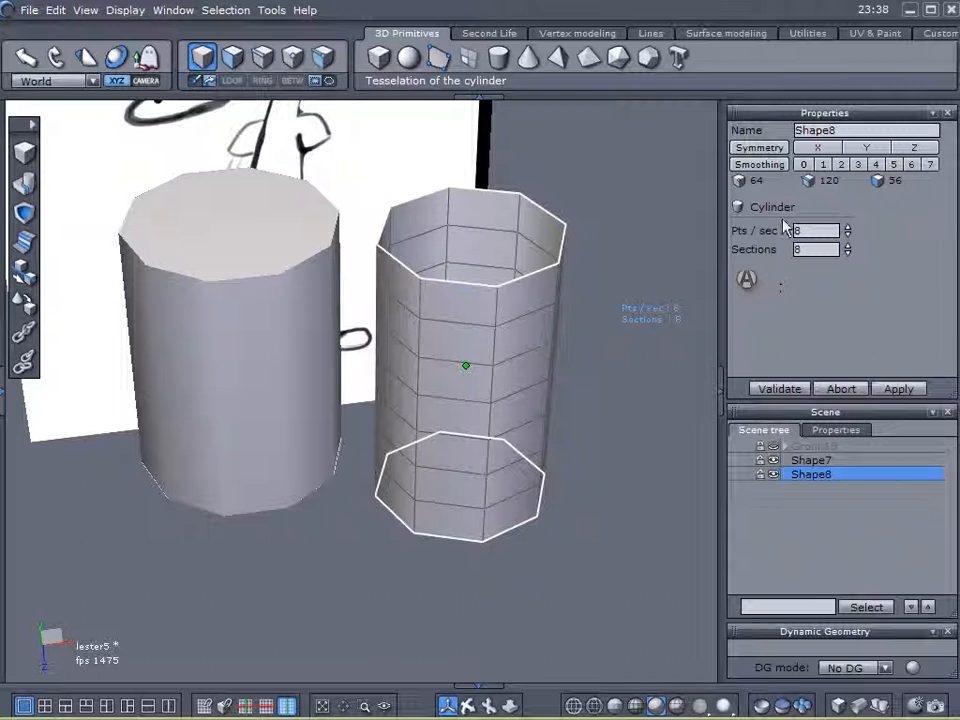
click(779, 388)
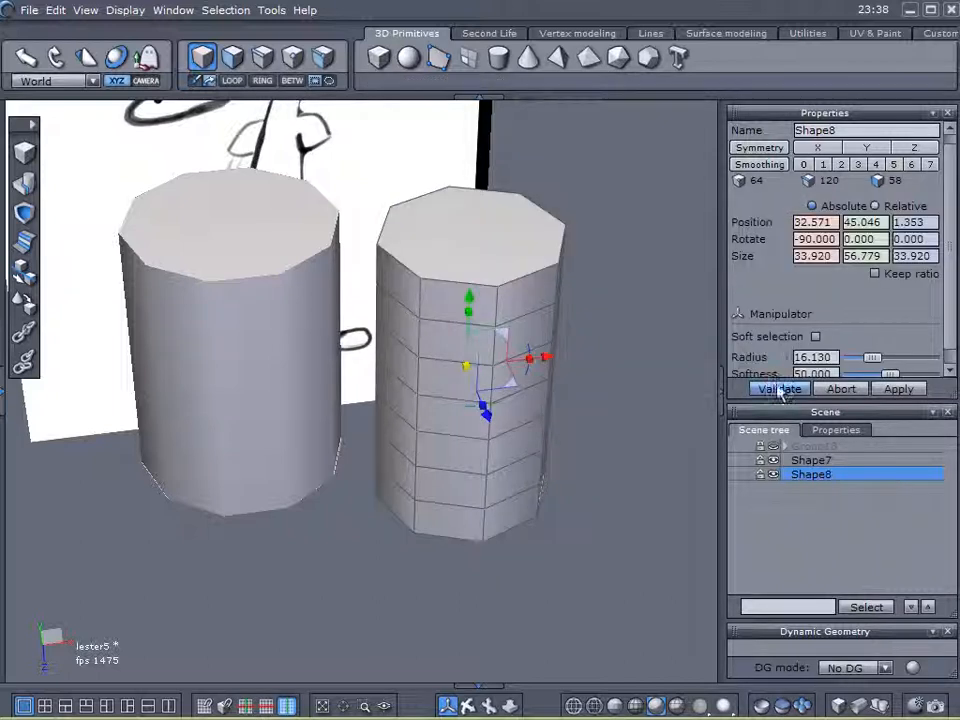
Select the uppermost vertical edge at the front centre of the eight-sided cylinder
middle_drag(612, 345, 573, 437)
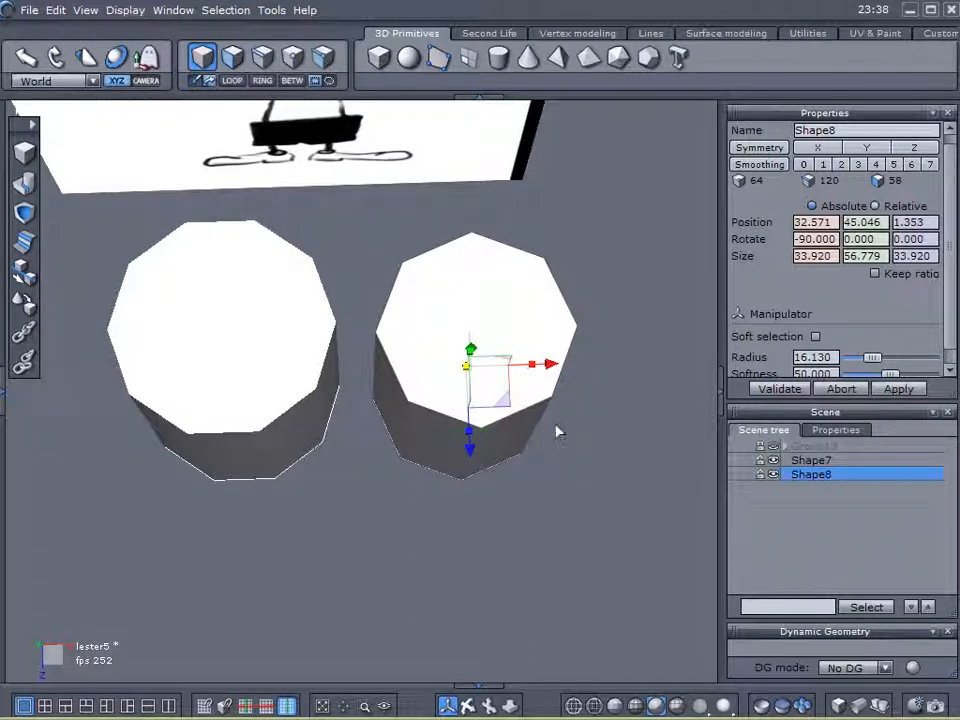
middle_drag(502, 448, 489, 472)
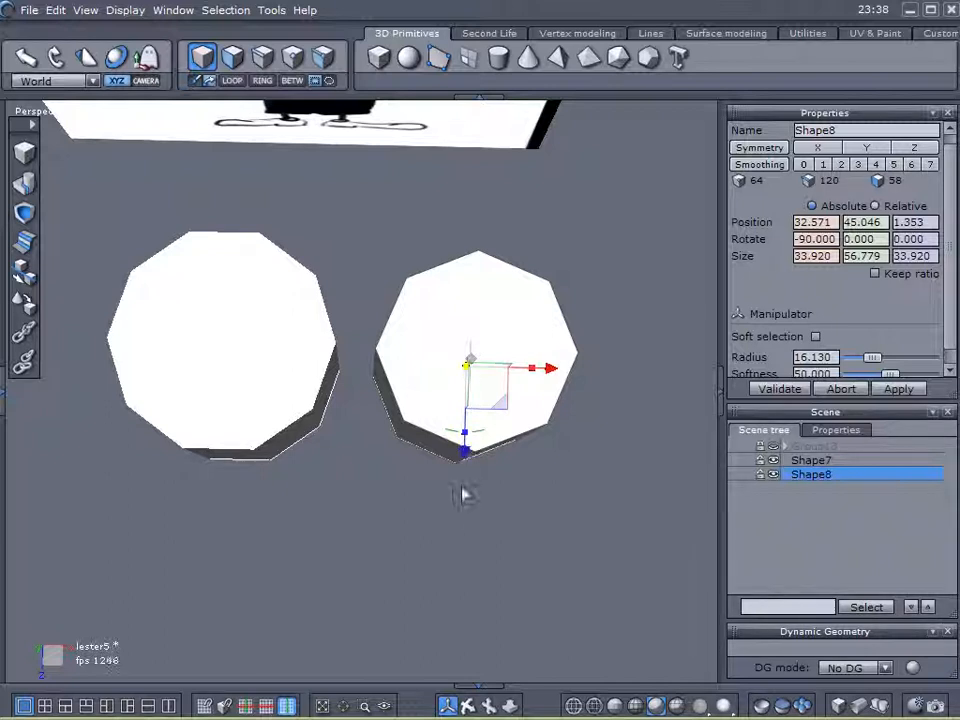
middle_drag(471, 519, 453, 290)
scroll(501, 306, up, 3)
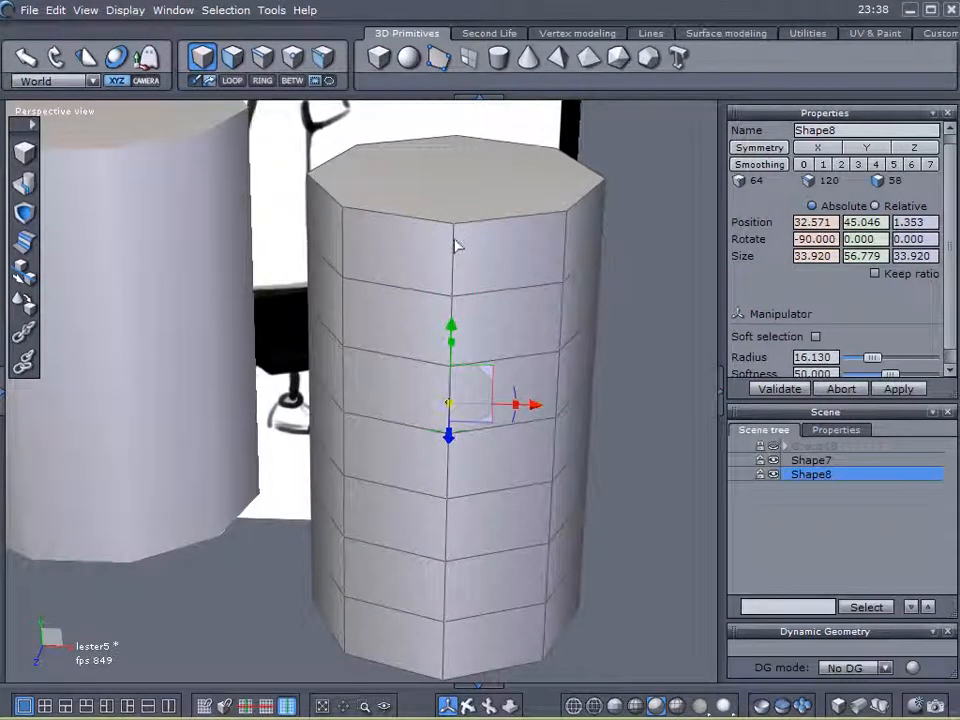
click(260, 58)
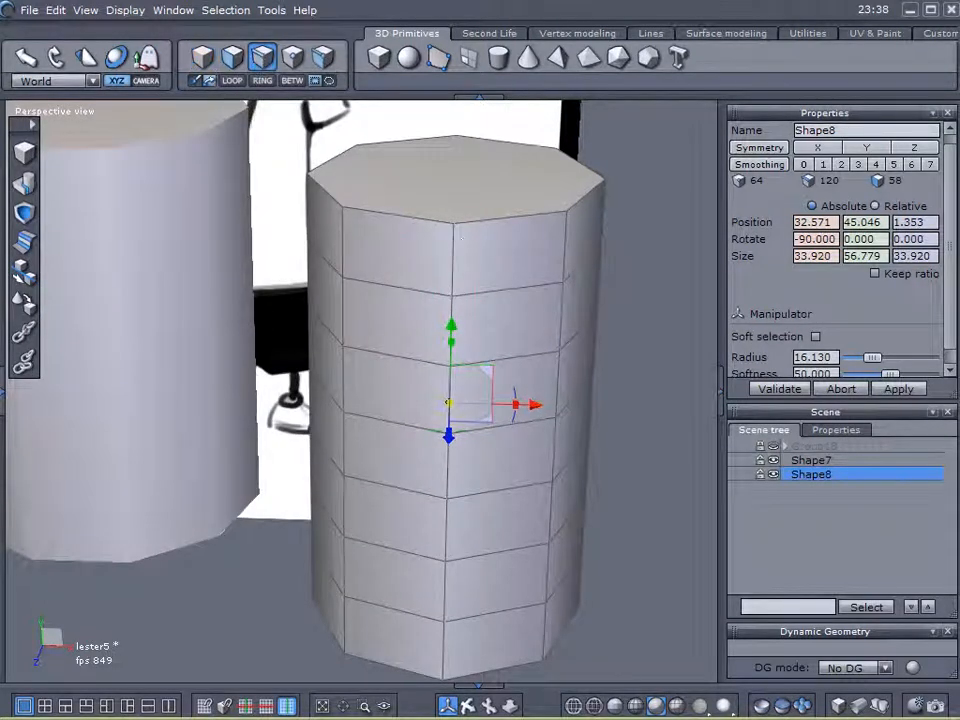
click(438, 274)
middle_drag(441, 276, 369, 469)
scroll(390, 398, down, 4)
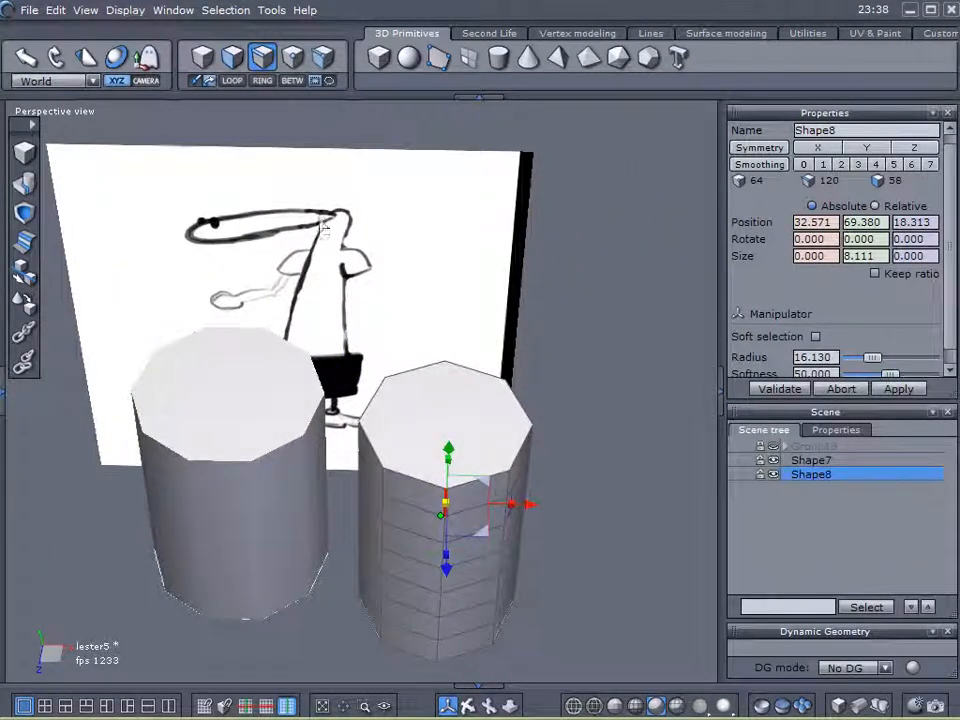
Select a front vertical edge on the ten-sided cylinder, and switch to its uppermost front centre face
scroll(485, 472, up, 4)
scroll(486, 469, down, 4)
middle_drag(501, 401, 465, 245)
click(296, 455)
click(232, 56)
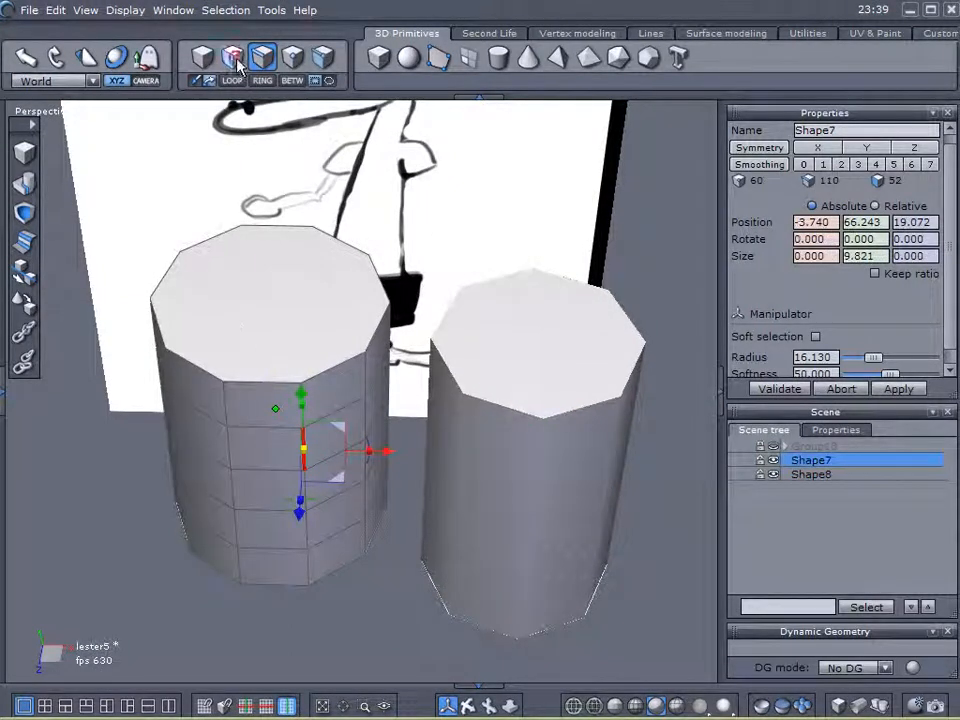
click(261, 407)
middle_drag(80, 502, 250, 472)
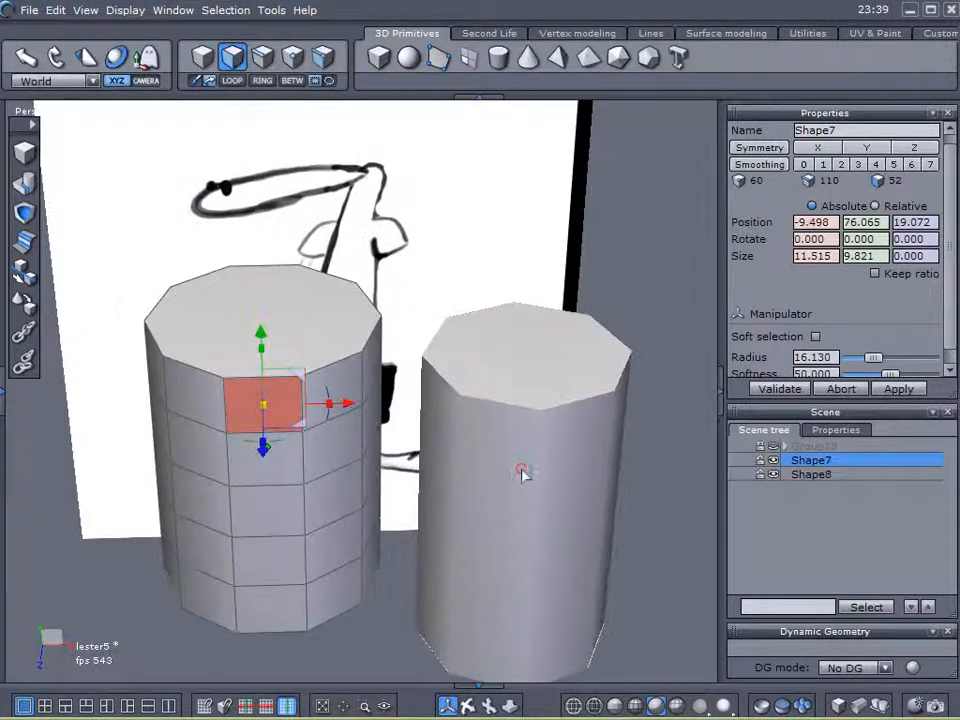
Select the face in the second row from the top of the eight-sided cylinder, just right of its front centre edge
click(523, 467)
middle_drag(530, 474, 411, 508)
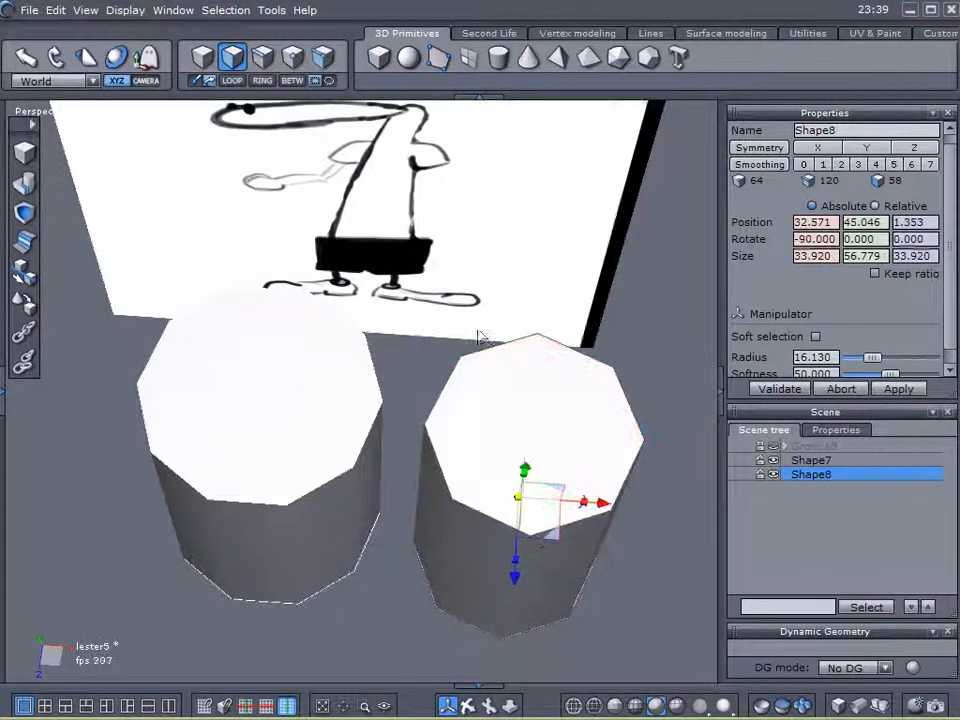
middle_drag(610, 449, 604, 411)
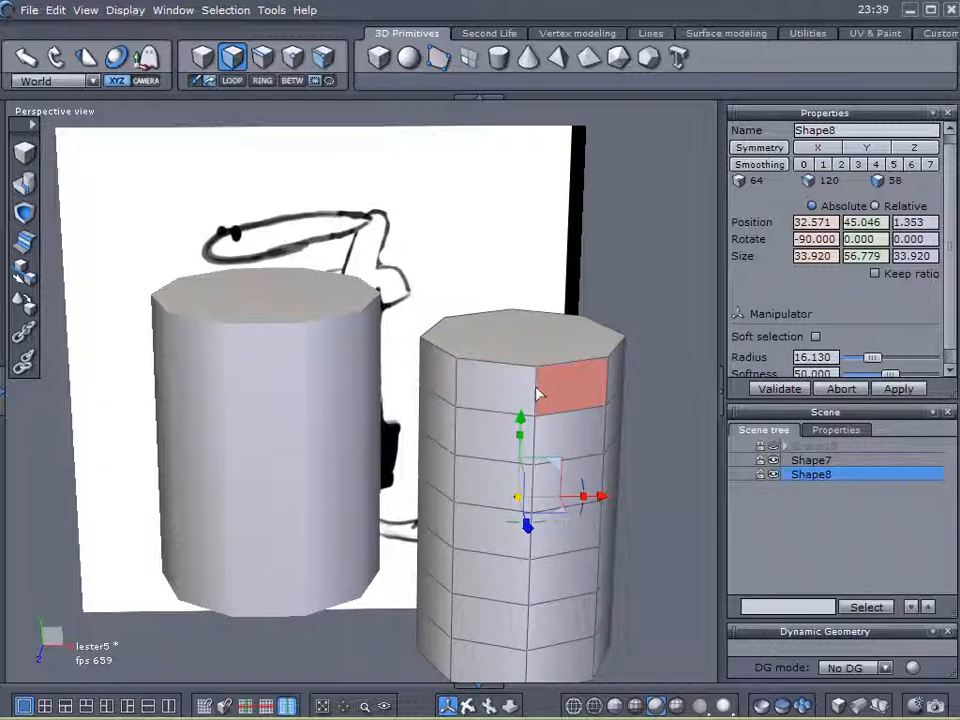
mouse_move(537, 393)
middle_down()
mouse_move(621, 420)
mouse_move(576, 399)
mouse_move(555, 474)
mouse_move(537, 464)
middle_up()
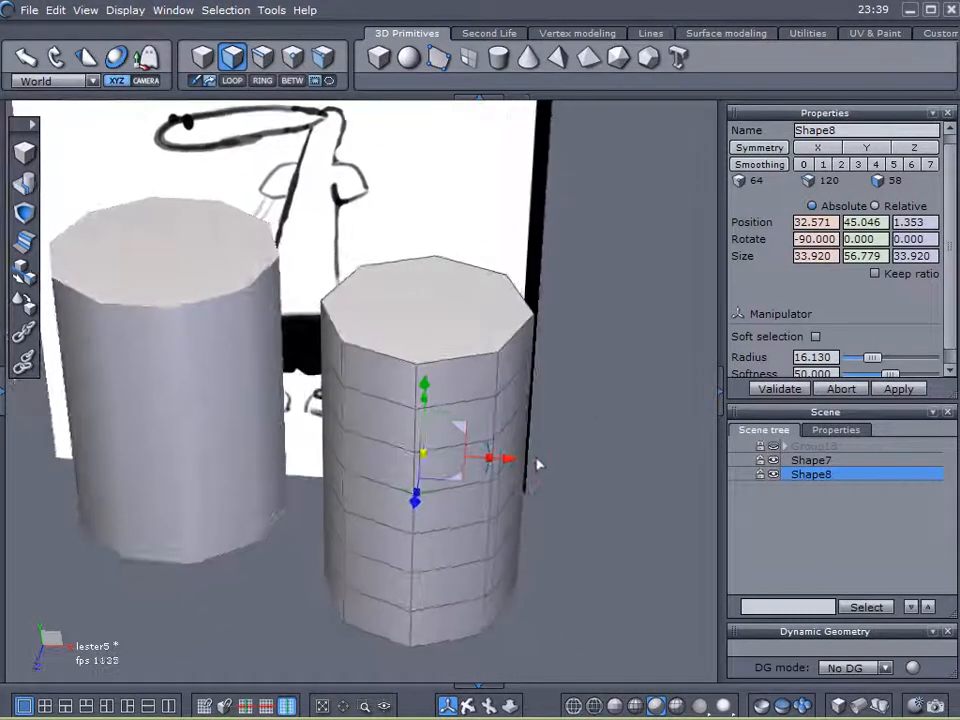
click(483, 418)
mouse_move(593, 485)
middle_down()
mouse_move(302, 540)
mouse_move(240, 622)
mouse_move(252, 656)
middle_up()
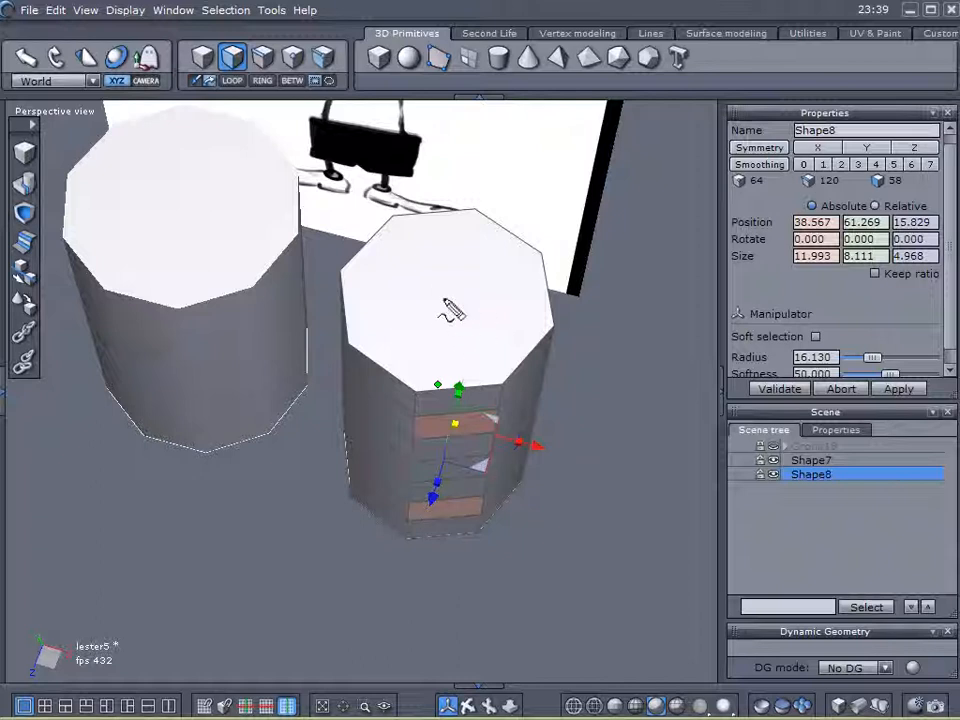
drag(460, 508, 465, 597)
drag(472, 372, 401, 619)
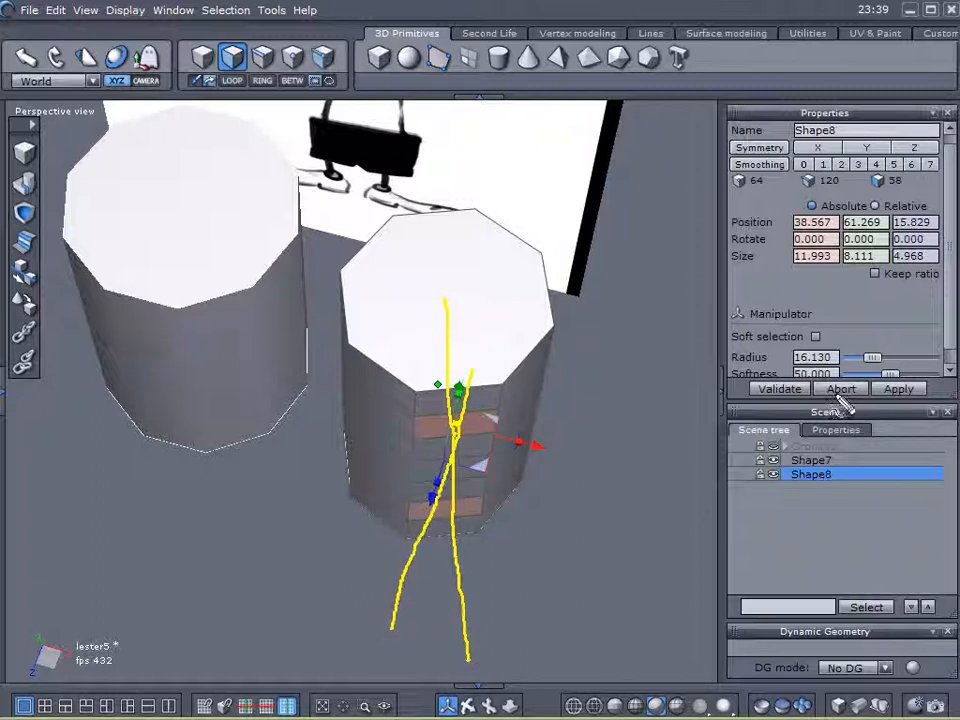
click(840, 390)
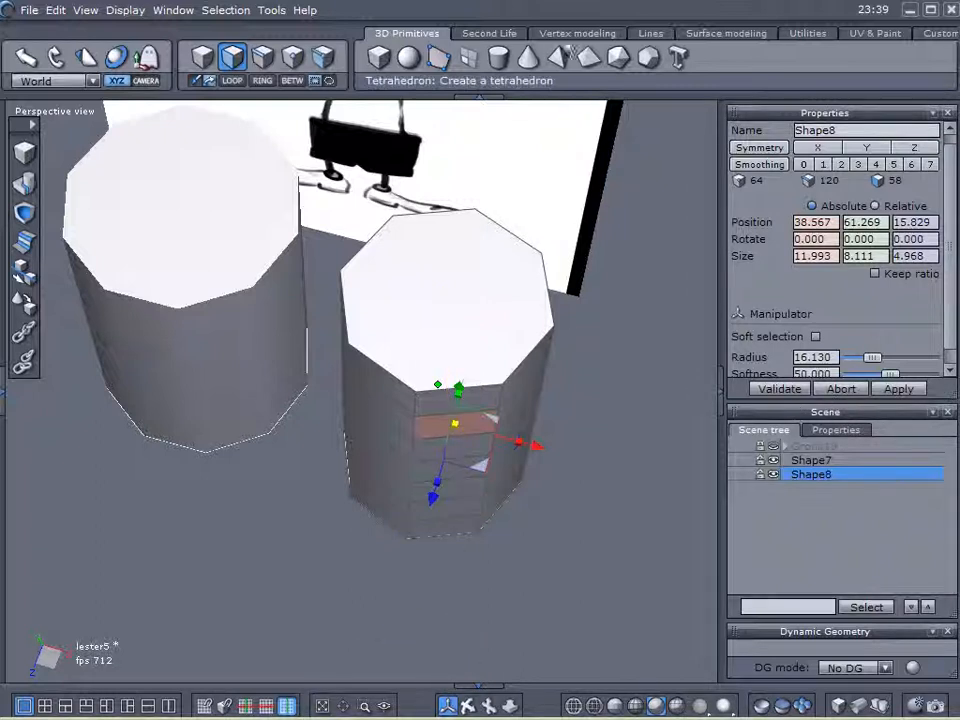
click(576, 33)
click(398, 60)
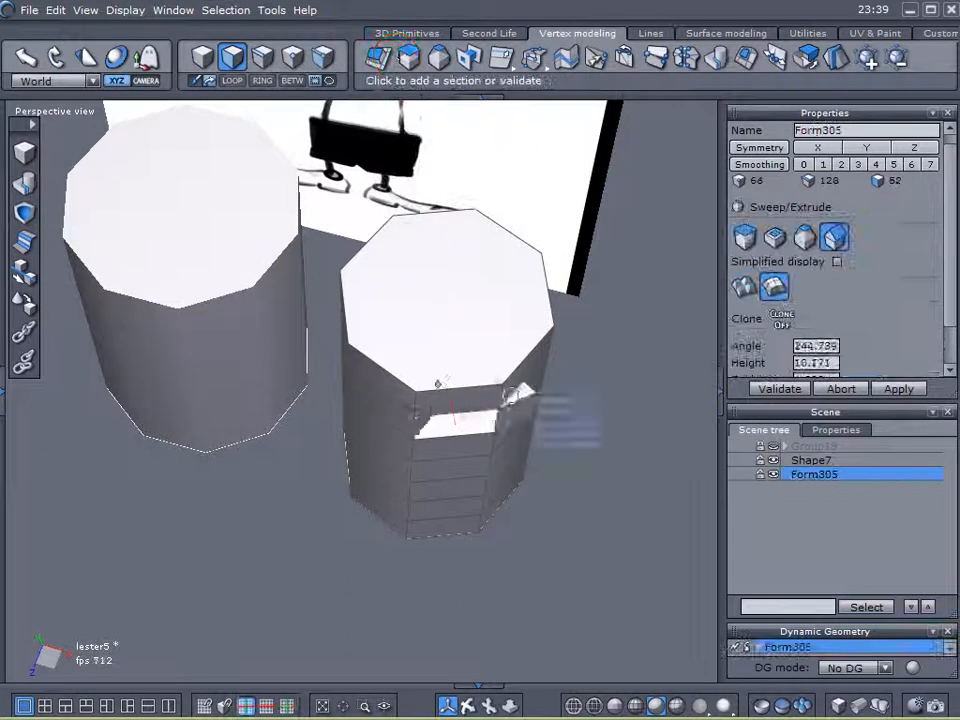
click(840, 389)
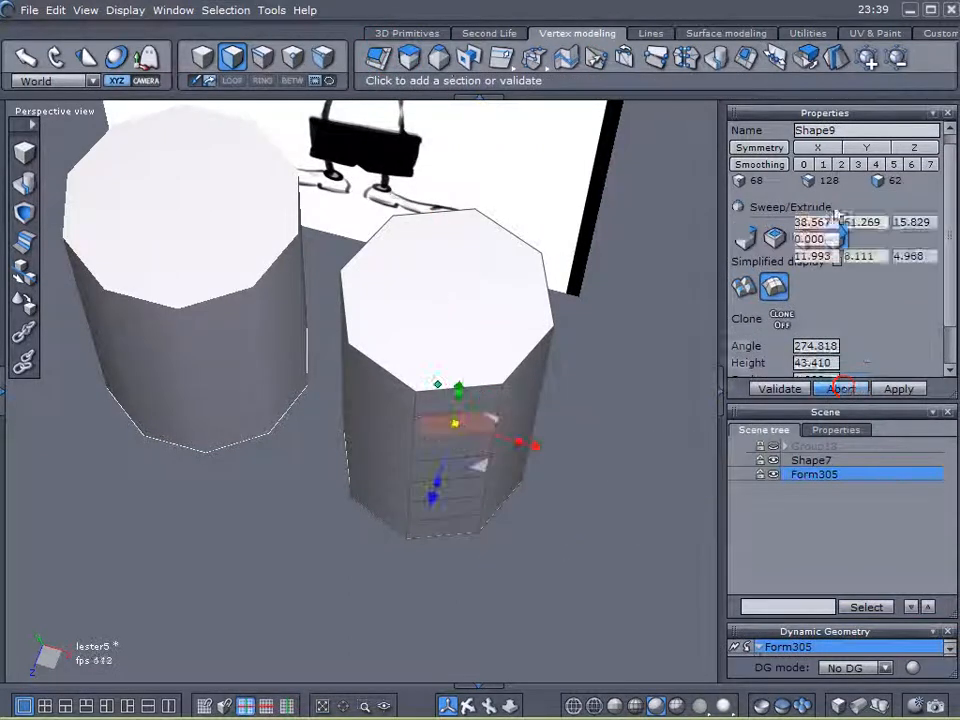
Apply smoothing level 1 to the eight-sided cylinder and extrude the selected face outwards as an arm in three sections
click(822, 164)
middle_drag(389, 583, 430, 420)
click(409, 60)
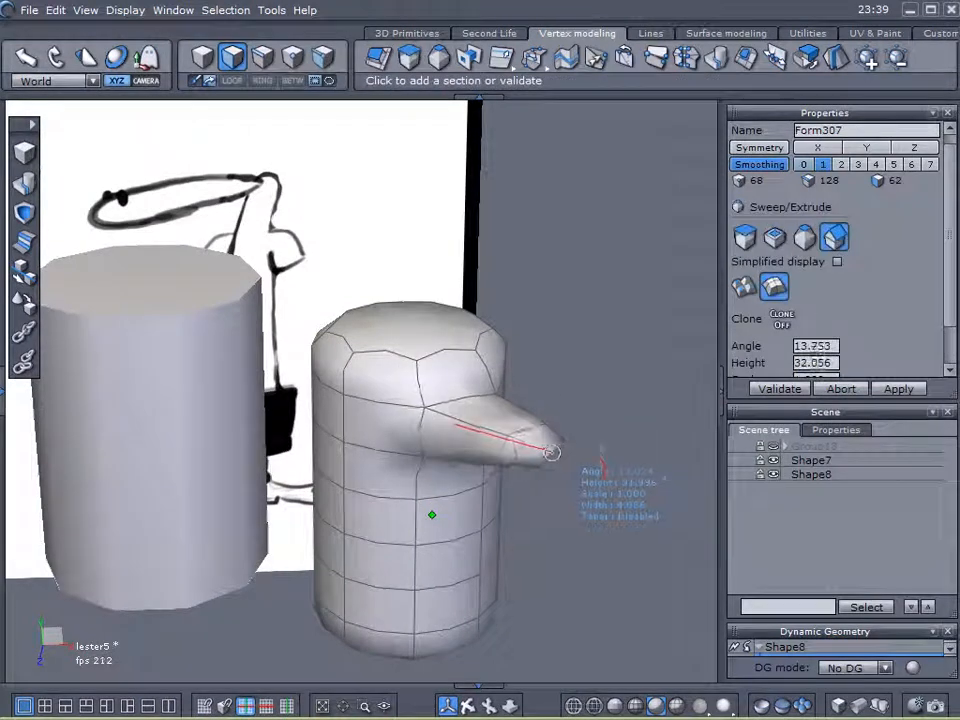
click(770, 392)
middle_drag(645, 388, 626, 414)
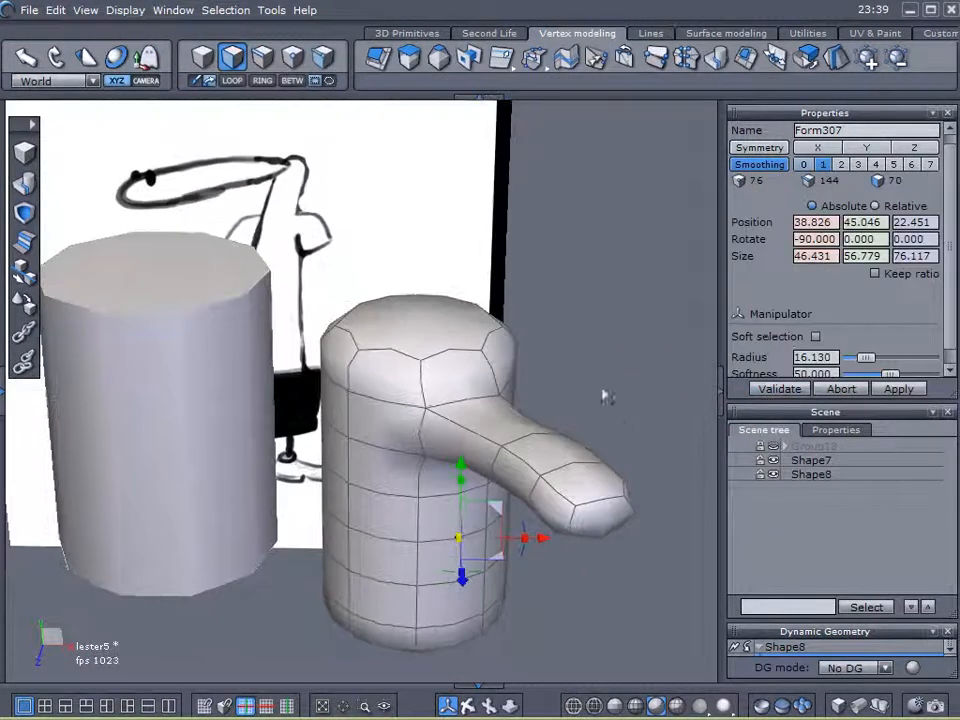
Select the end face of the eight-sided cylinder's arm, pull it outwards to lengthen the last section, and validate the smoothed shape
click(582, 527)
middle_drag(590, 515, 456, 525)
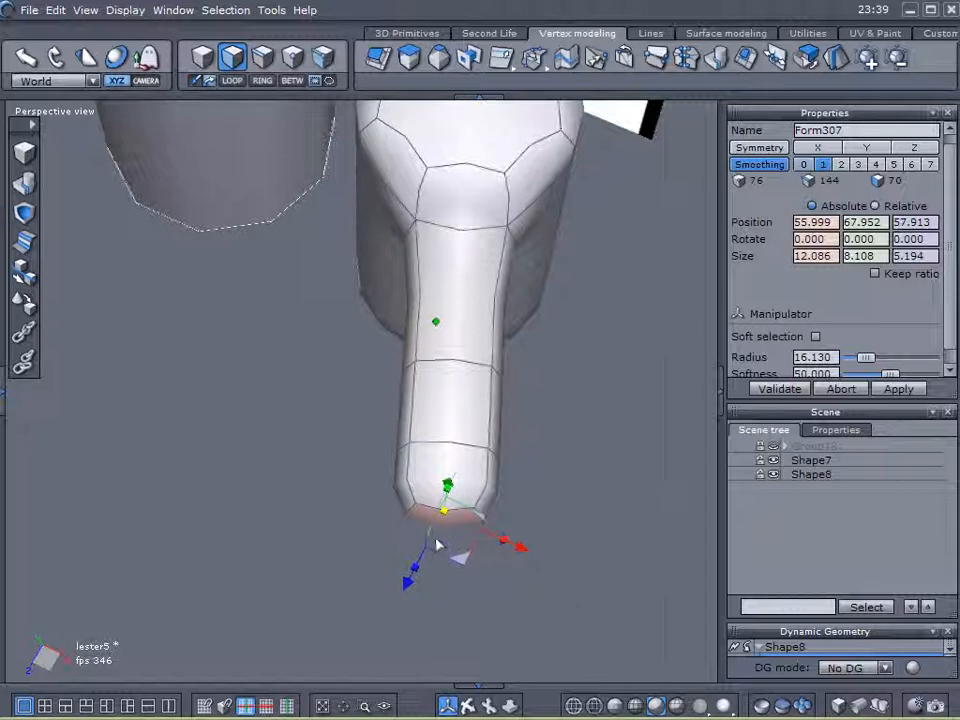
middle_drag(450, 520, 350, 487)
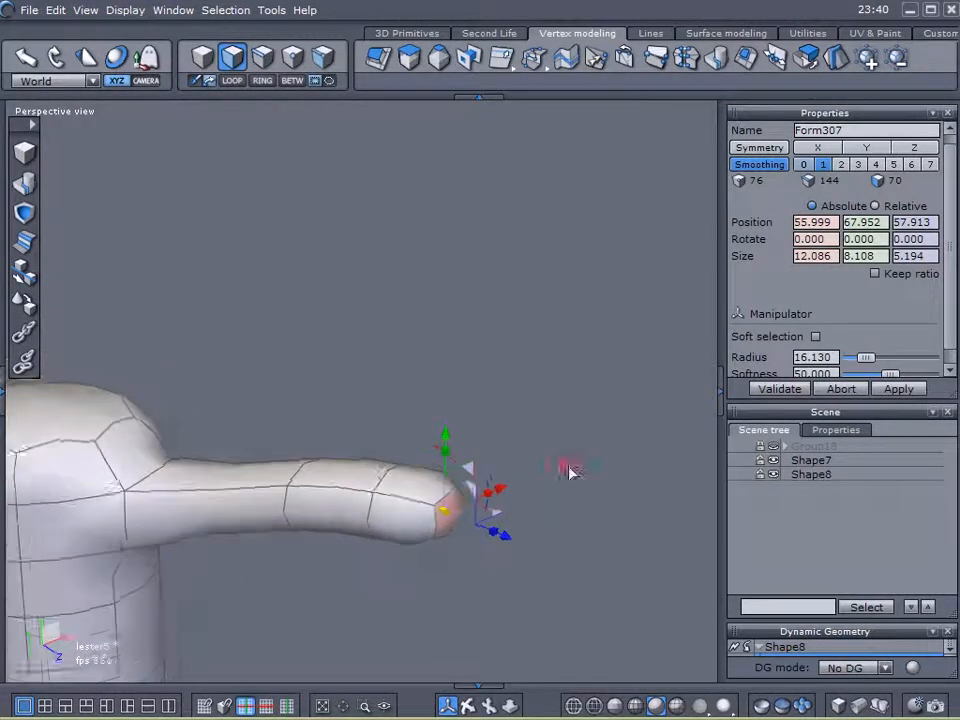
middle_drag(564, 463, 437, 587)
drag(437, 587, 497, 600)
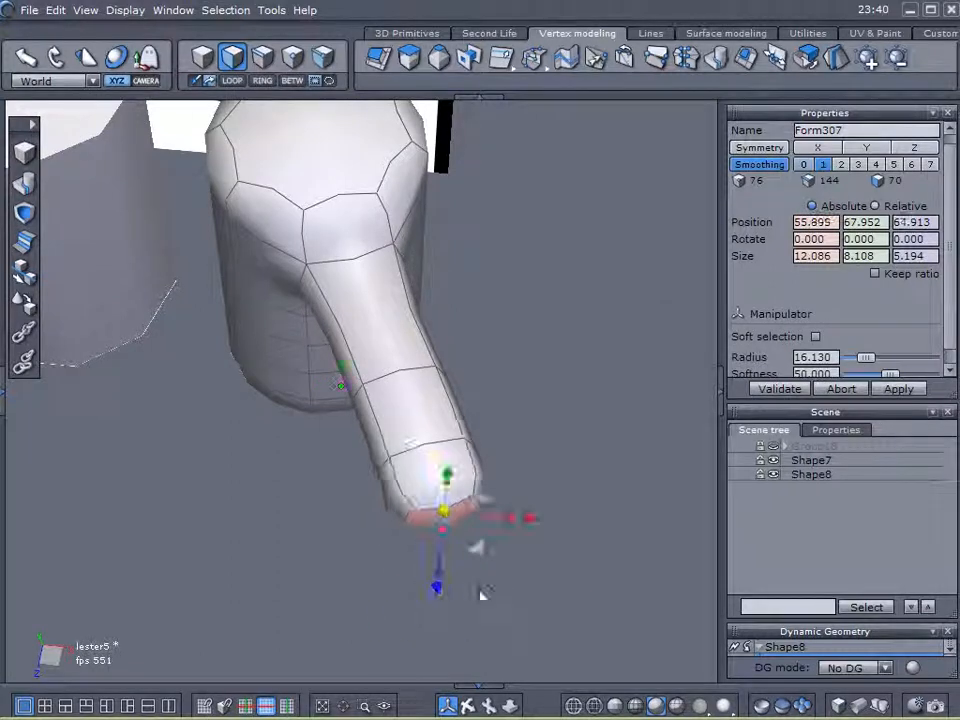
drag(481, 549, 570, 608)
click(785, 390)
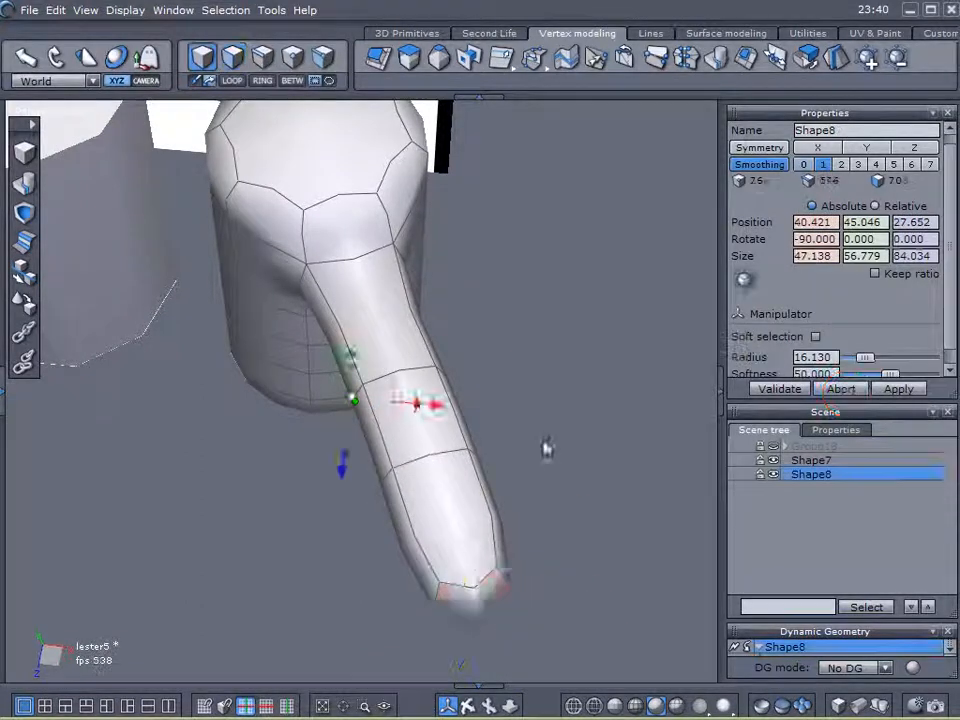
Select the ten-sided cylinder for comparison, and delete the eight-sided cylinder with the extruded arm
scroll(540, 454, down, 3)
middle_drag(538, 448, 574, 536)
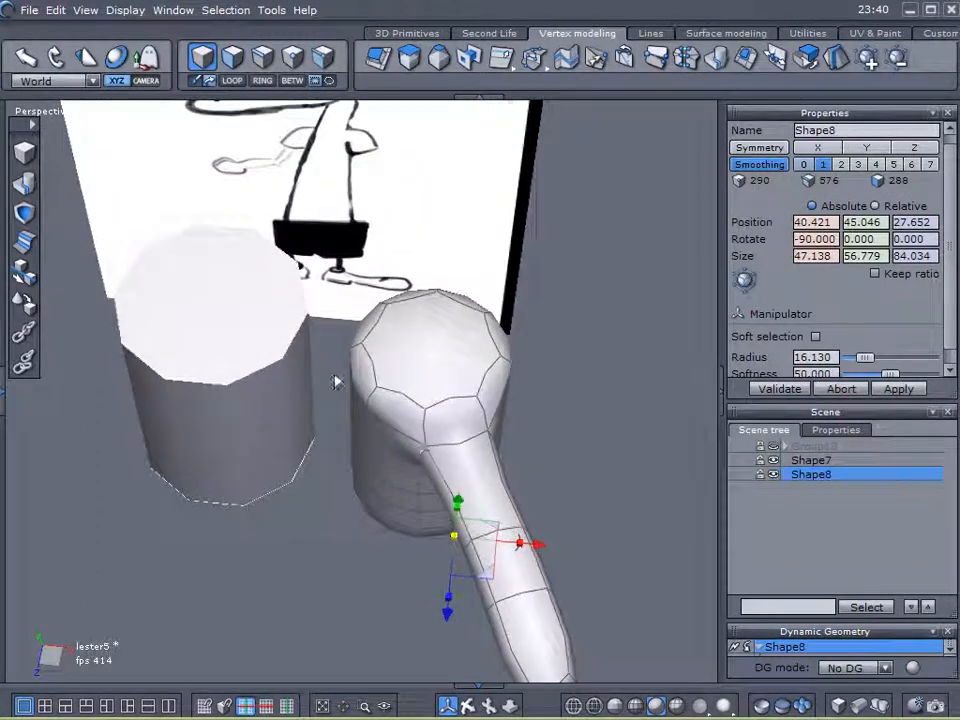
click(269, 332)
right_drag(309, 609, 276, 456)
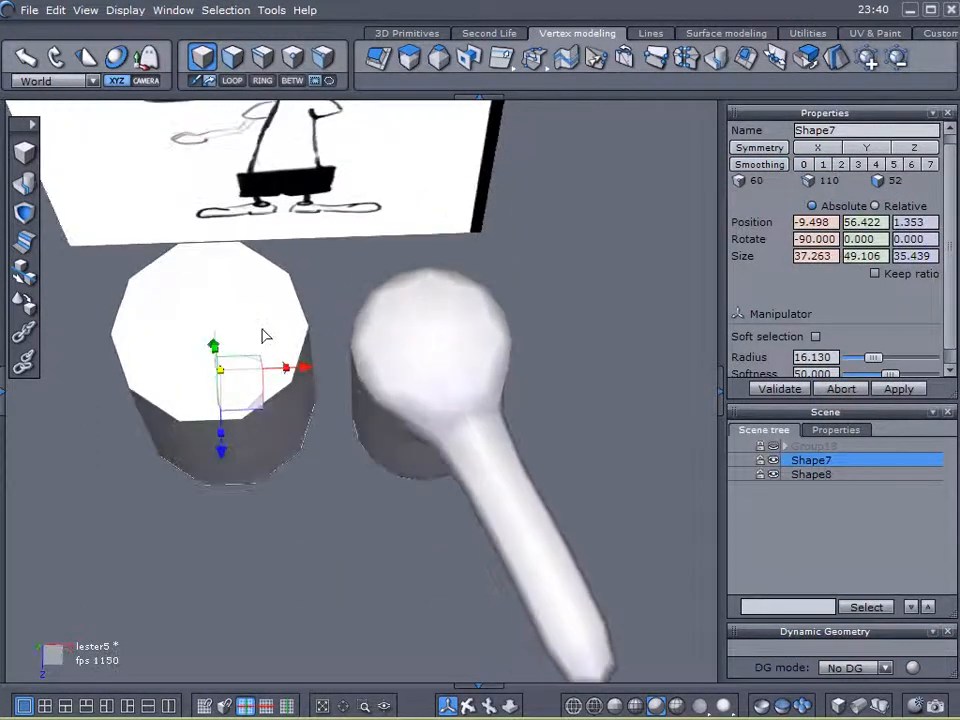
right_drag(278, 318, 448, 401)
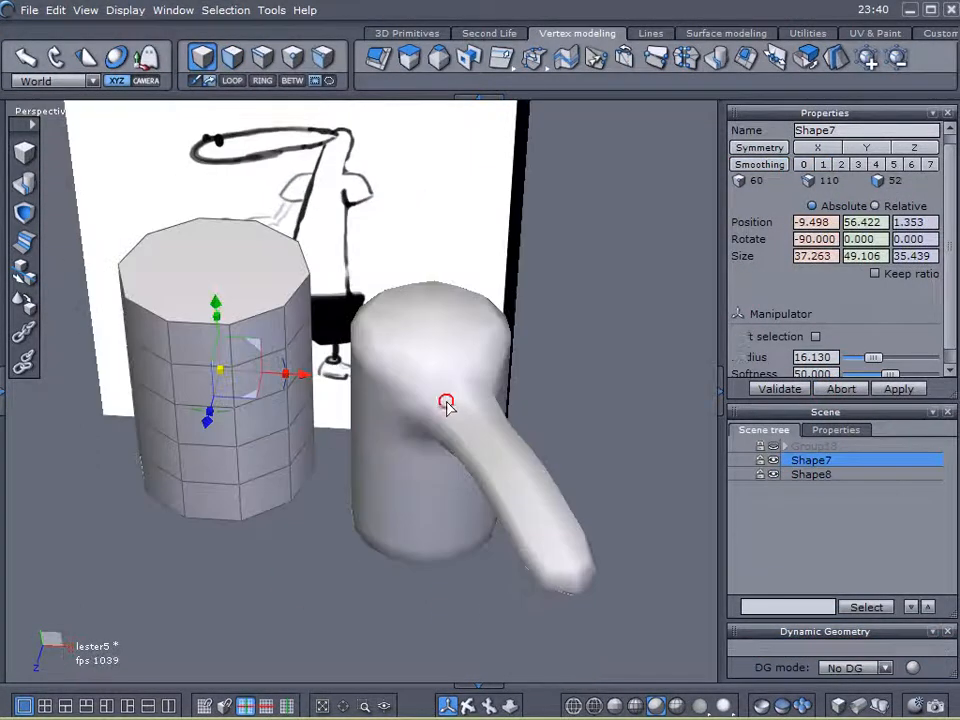
click(467, 399)
key(Delete)
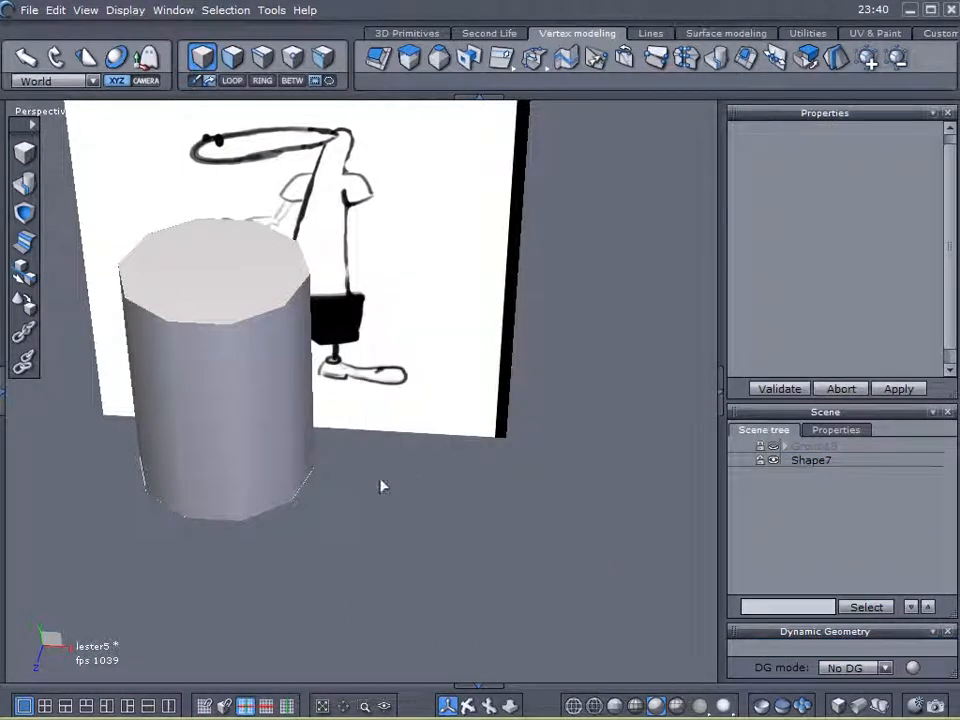
Select the ten-sided cylinder and stretch it vertically to a height of about 70.5
click(265, 394)
middle_drag(479, 377, 563, 385)
right_drag(562, 383, 529, 429)
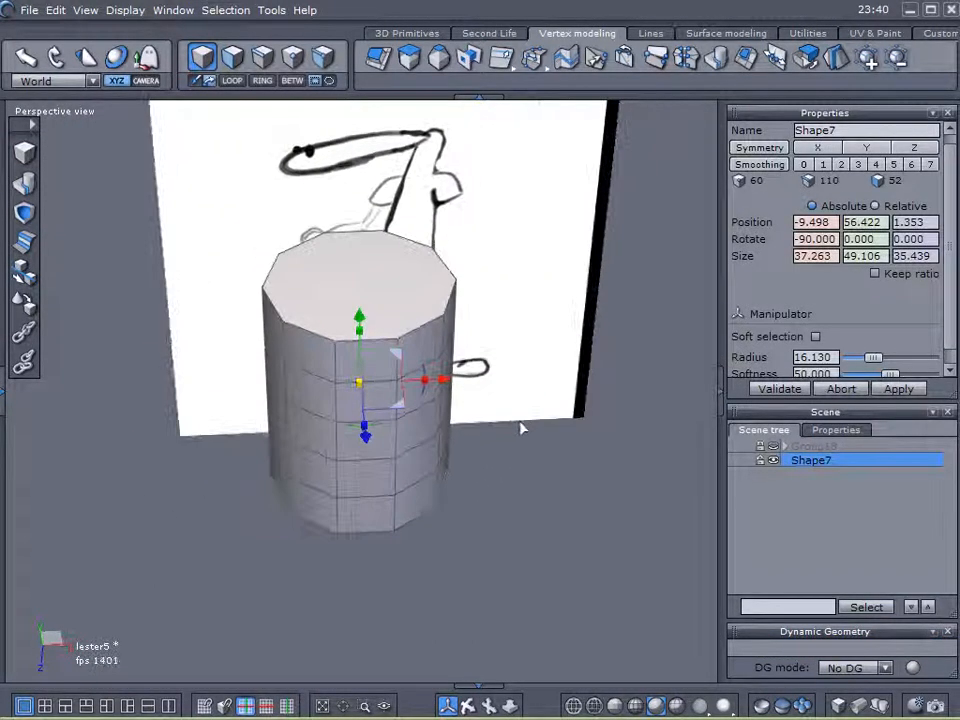
click(237, 60)
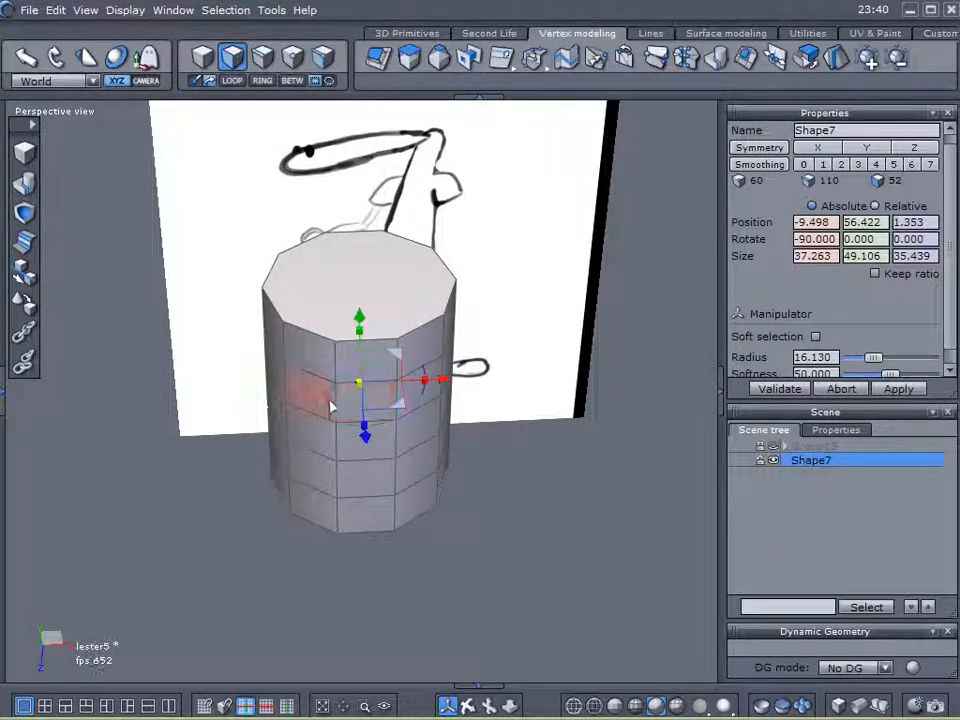
scroll(242, 399, up, 3)
right_drag(240, 399, 382, 344)
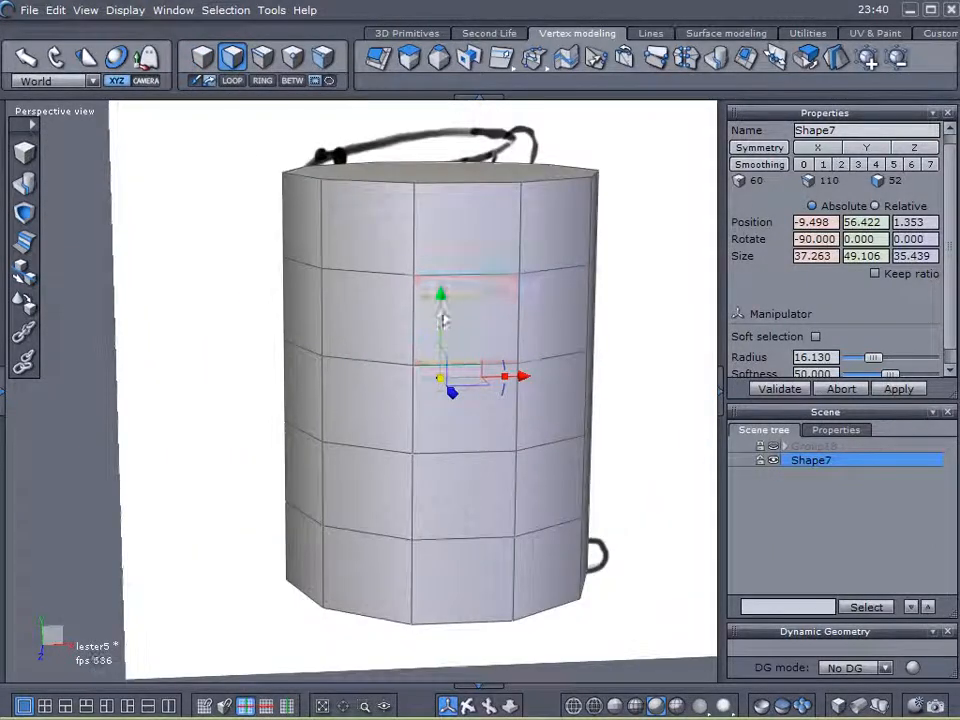
drag(443, 308, 443, 292)
scroll(611, 315, down, 3)
middle_drag(611, 315, 568, 328)
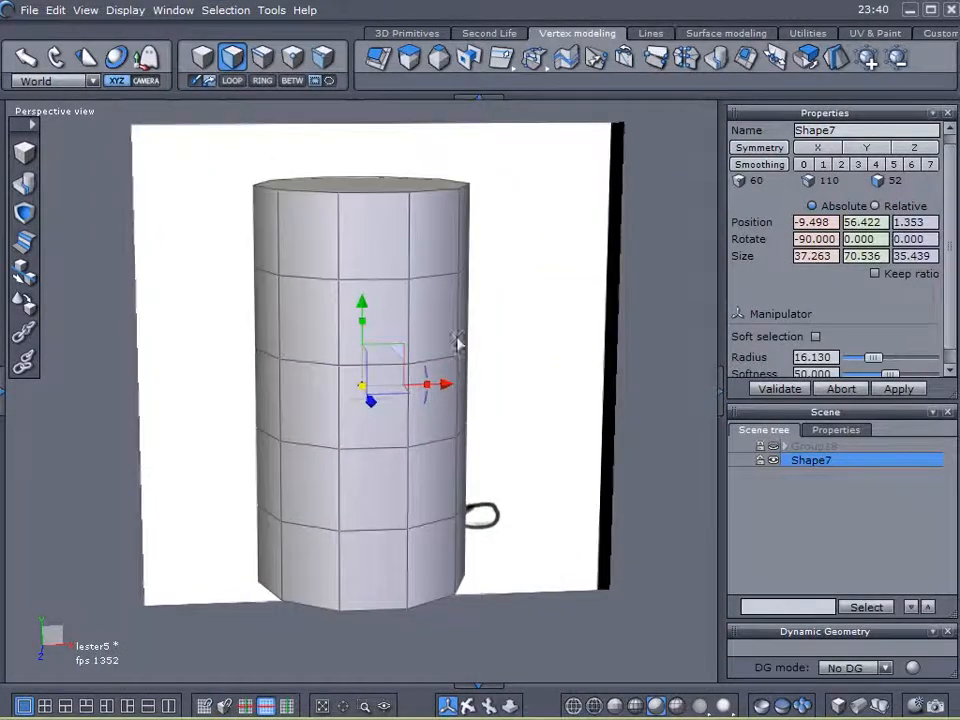
right_drag(568, 328, 509, 377)
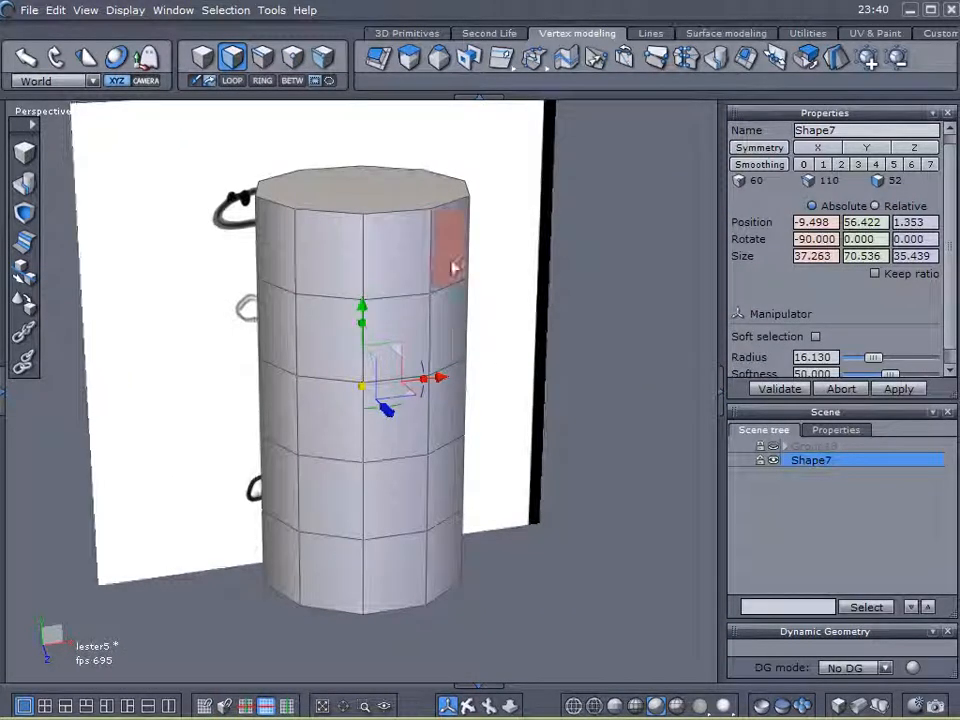
Select the top-row face just right of the cylinder's front centre edge and examine how it relates to the neighbouring faces and cap
scroll(597, 246, up, 3)
scroll(597, 246, down, 3)
right_drag(596, 244, 536, 300)
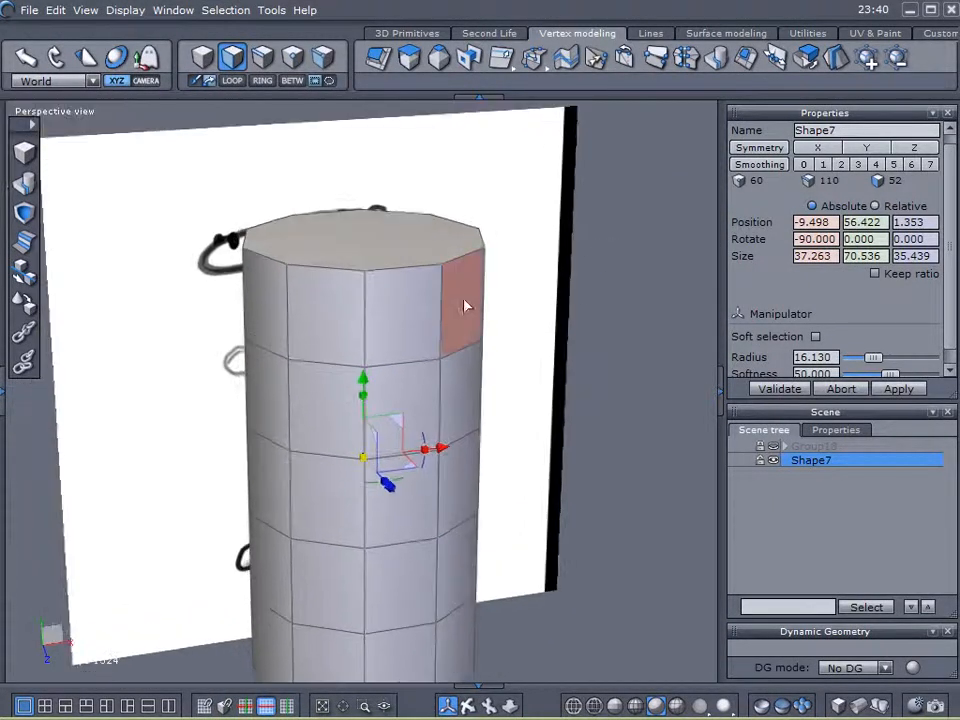
click(421, 316)
right_drag(150, 216, 331, 442)
right_drag(393, 333, 396, 315)
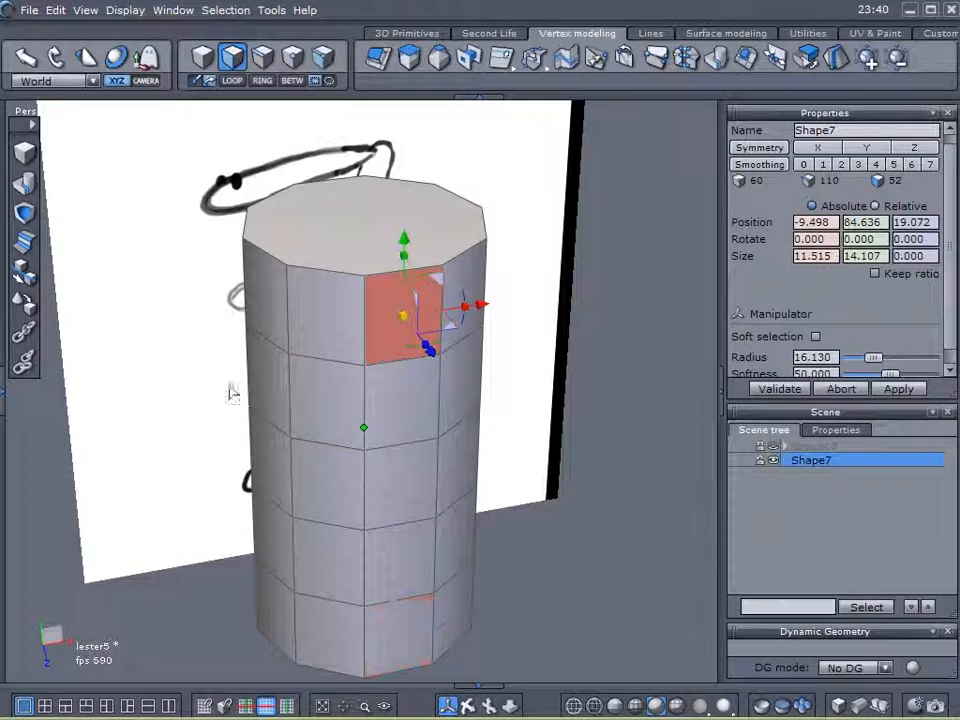
right_drag(311, 439, 190, 482)
drag(397, 381, 392, 440)
key(ctrl+z)
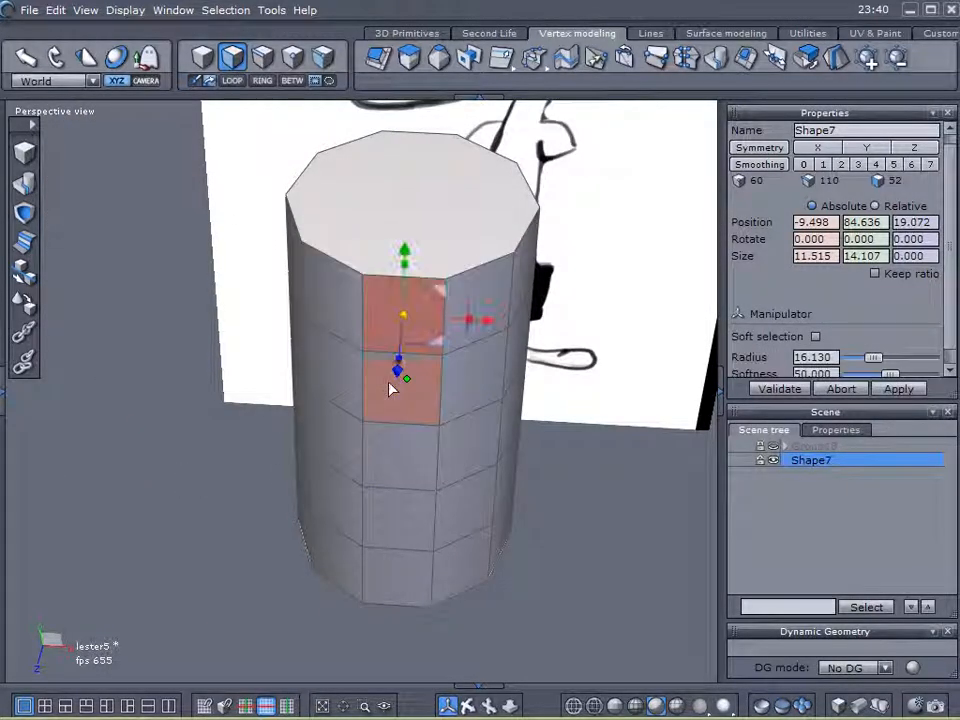
right_drag(204, 486, 388, 343)
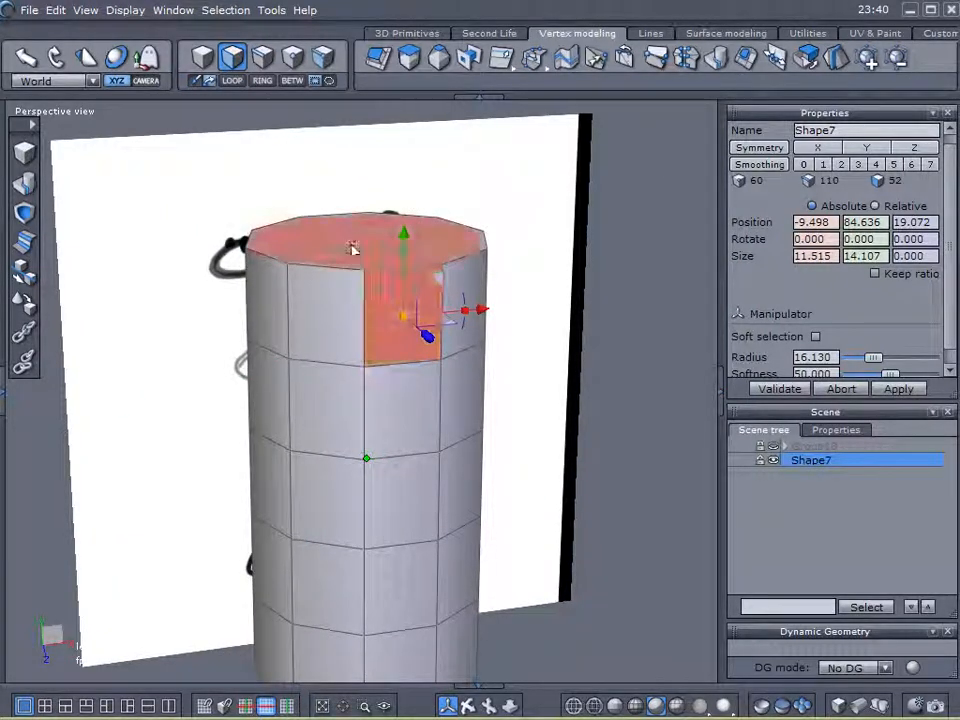
middle_drag(432, 163, 420, 214)
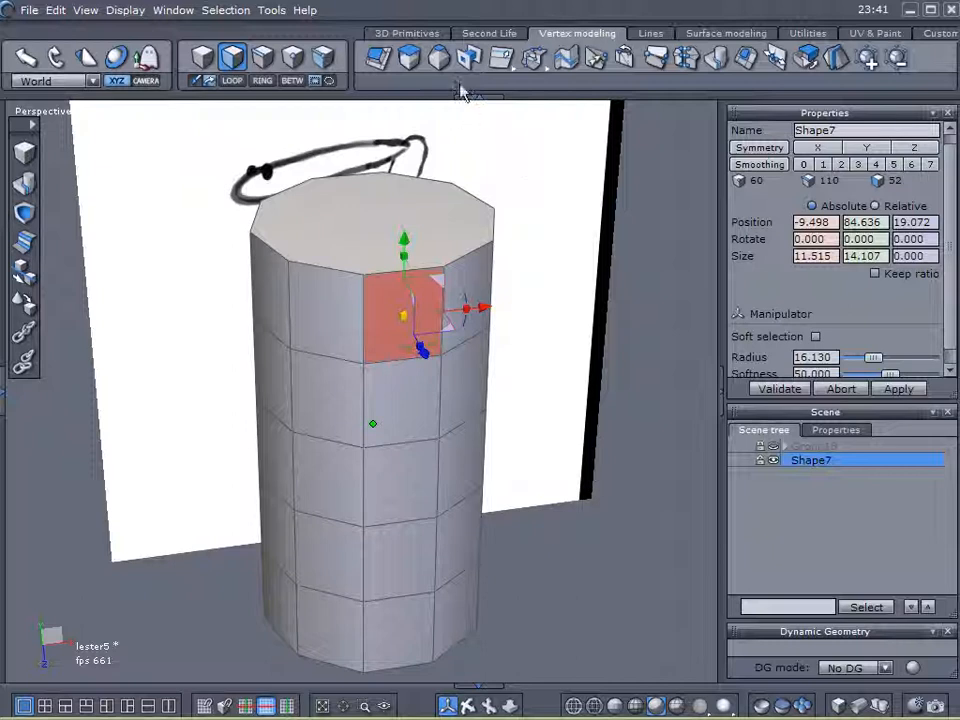
Extract the horizontal edge beneath the top-row front face upwards by about 9.1 to split that face in two
click(262, 57)
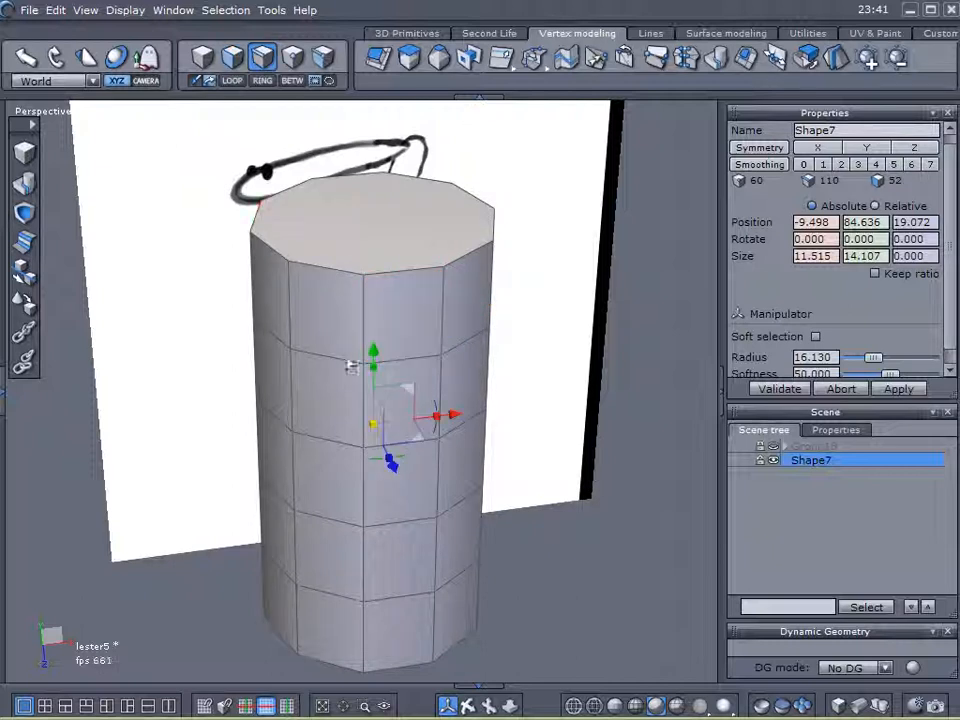
click(364, 356)
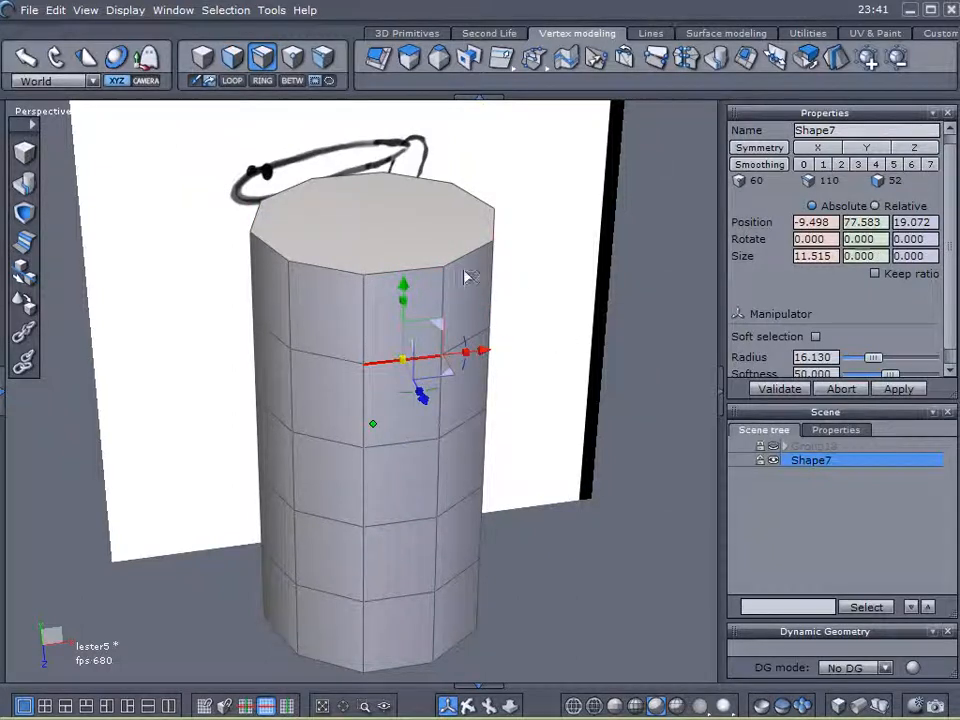
scroll(480, 240, up, 3)
click(503, 60)
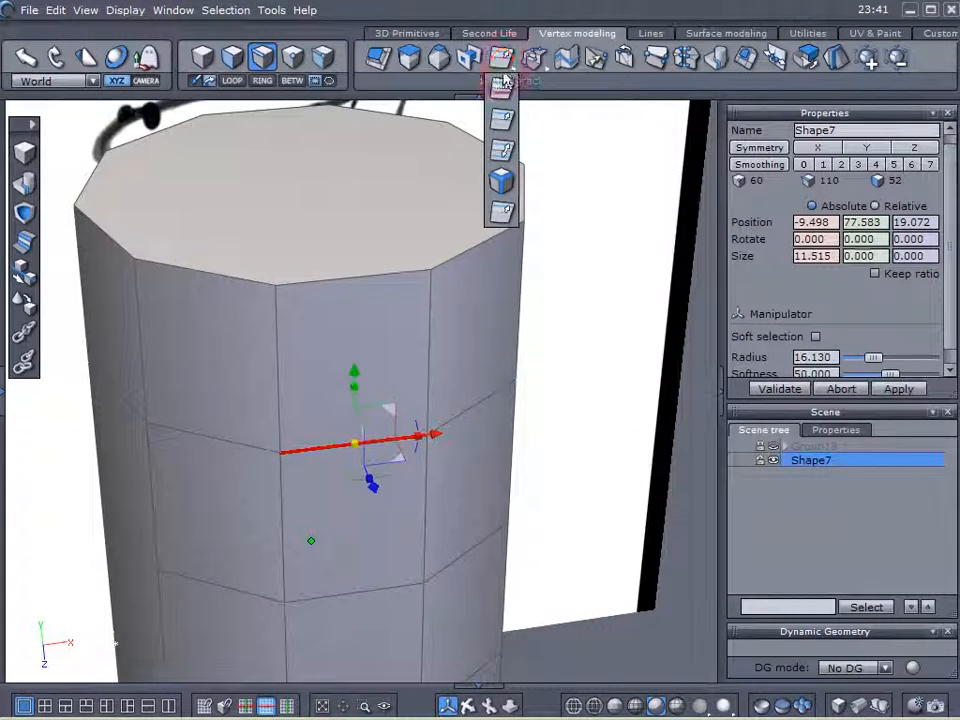
click(501, 121)
drag(353, 444, 353, 332)
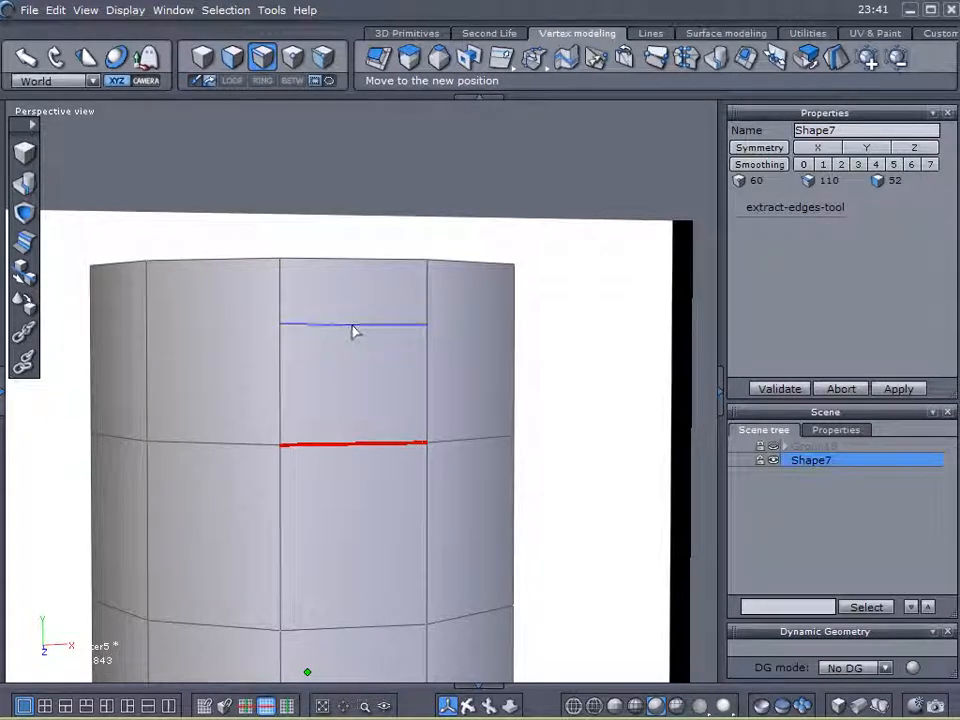
click(353, 330)
scroll(587, 361, down, 3)
middle_drag(587, 361, 597, 442)
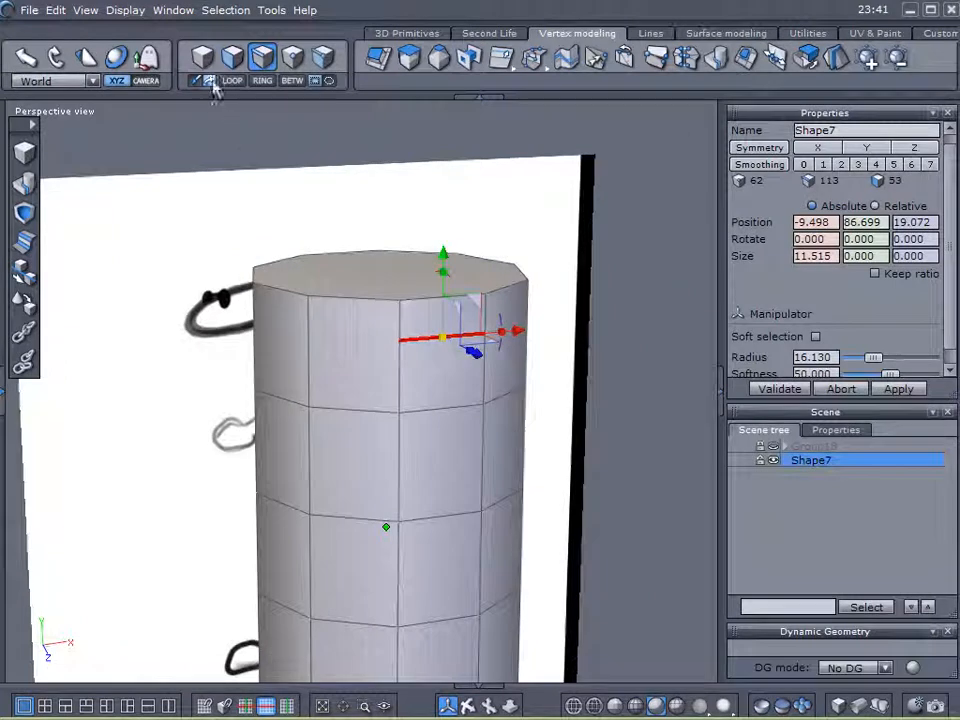
Select the lower part of the split top-row face and apply smoothing level 1 to the cylinder
click(232, 57)
click(475, 368)
middle_drag(606, 381, 571, 343)
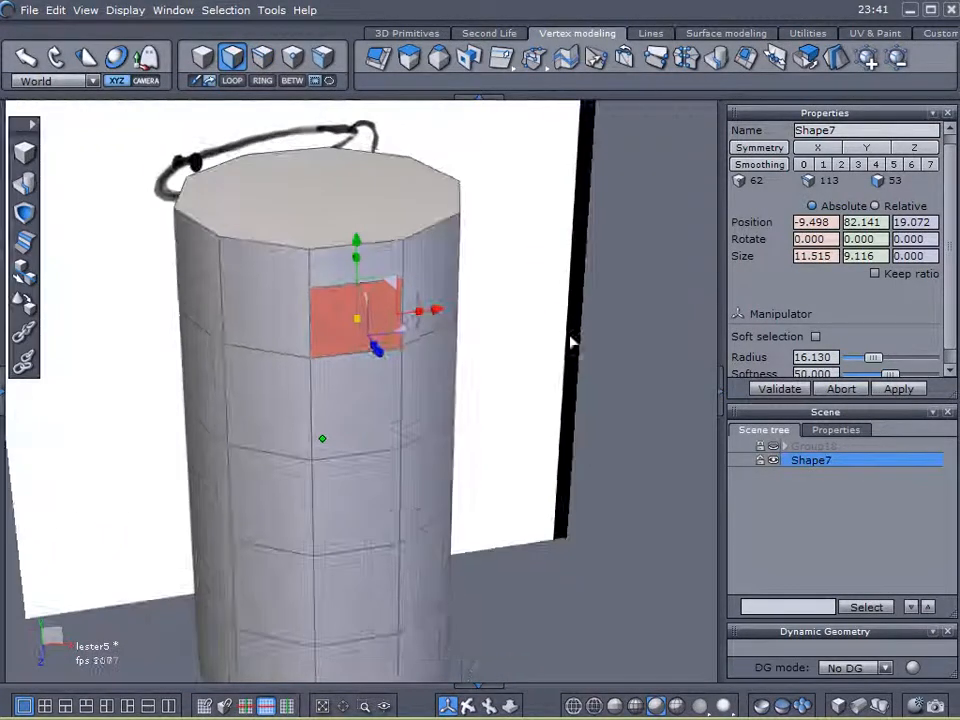
click(821, 165)
middle_drag(568, 407, 557, 326)
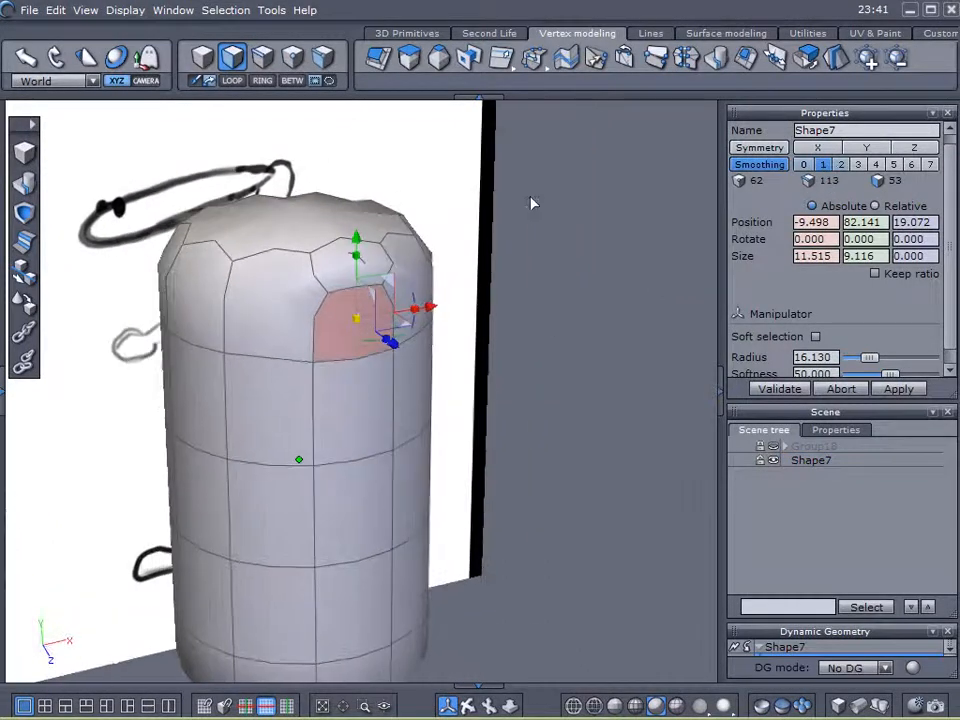
Sweep the selected lower part of the split face straight outwards as an arm in three sections and validate it
click(378, 57)
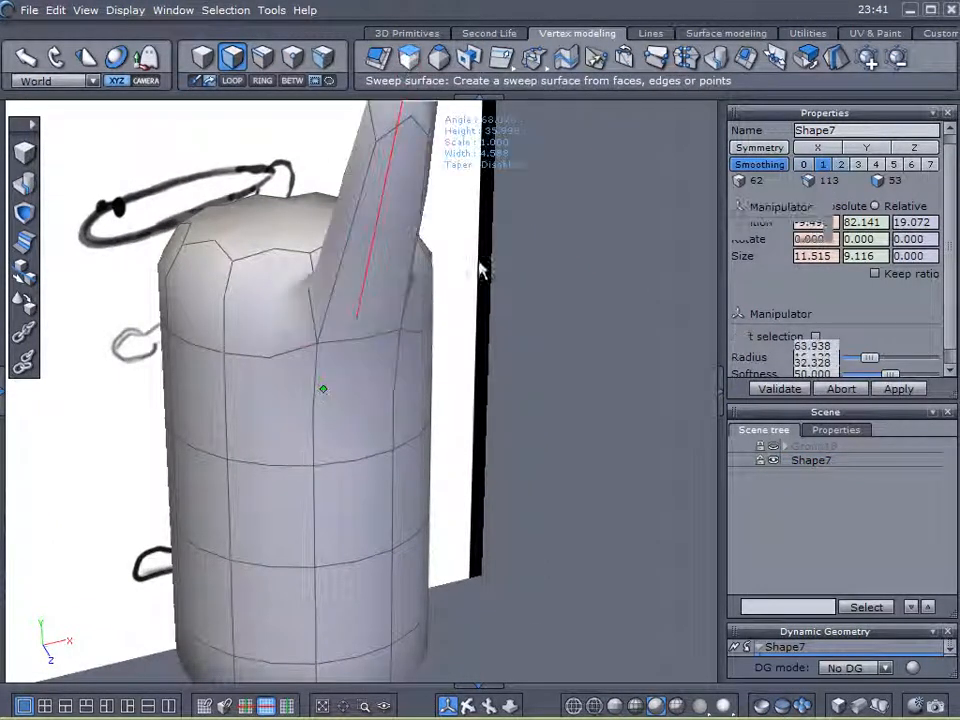
middle_drag(508, 364, 540, 341)
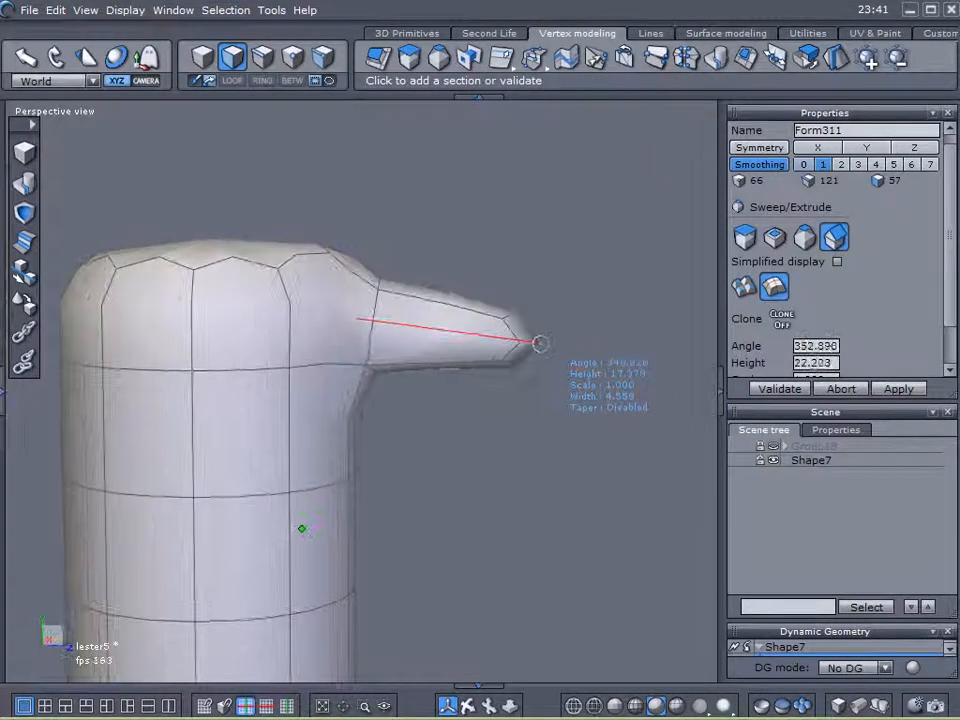
scroll(530, 340, down, 3)
scroll(506, 338, up, 4)
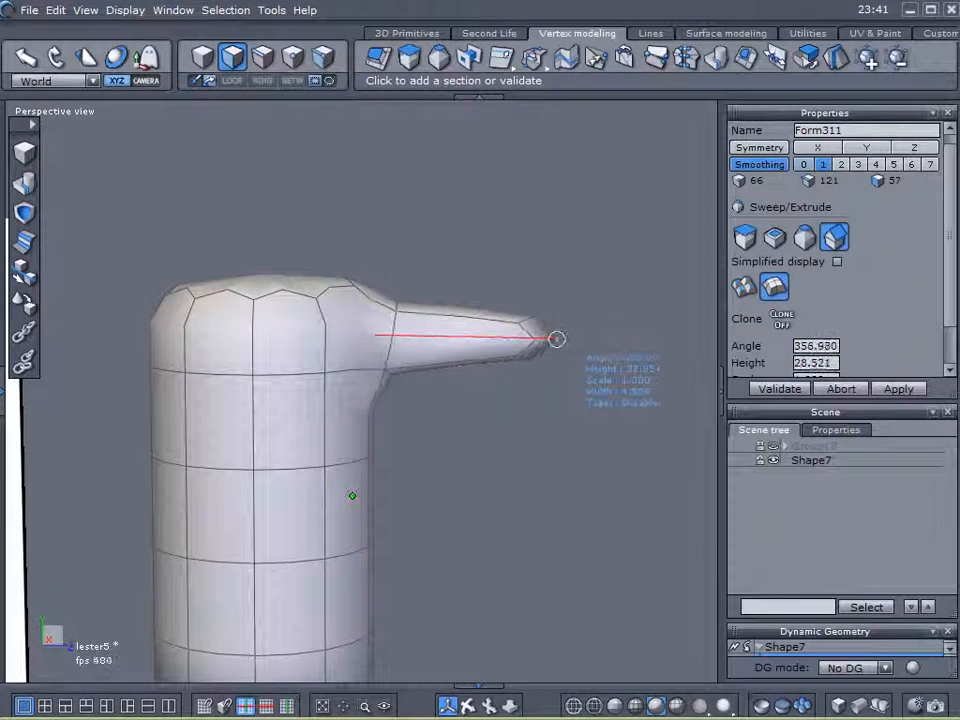
click(533, 342)
middle_drag(607, 342, 538, 341)
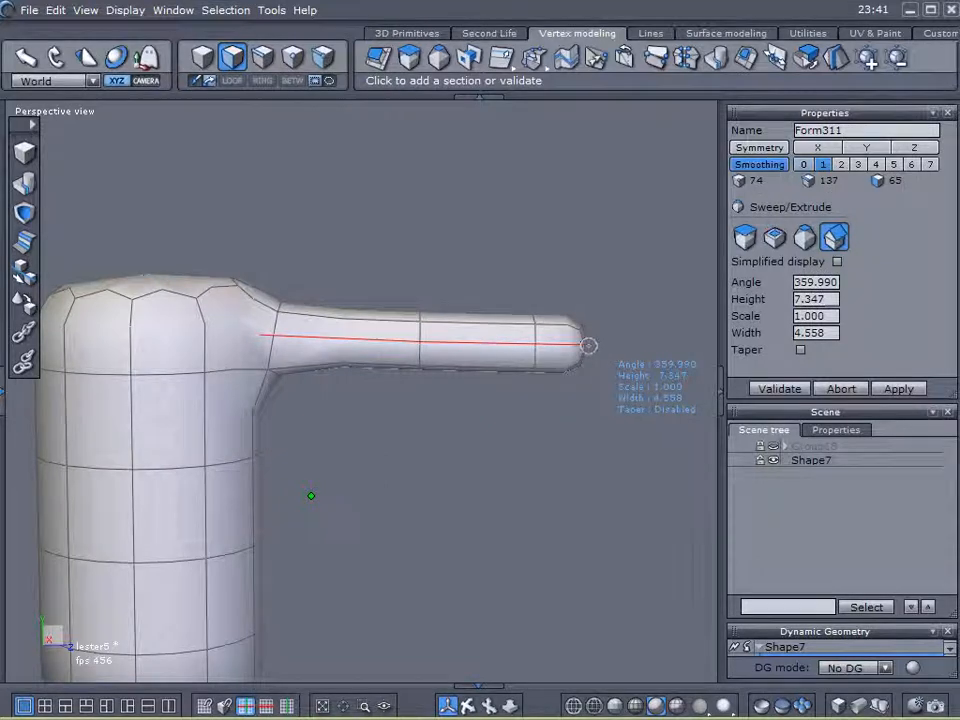
click(601, 345)
click(778, 388)
right_drag(677, 379, 488, 424)
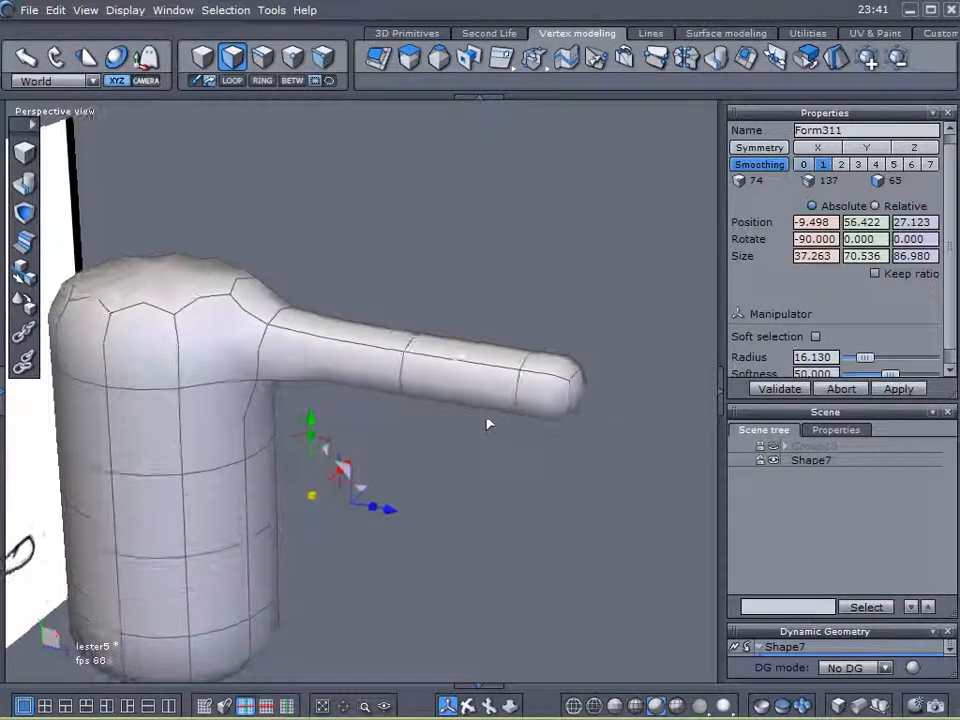
Undo the three-section arm sweep on the ten-sided cylinder
key(ctrl+z)
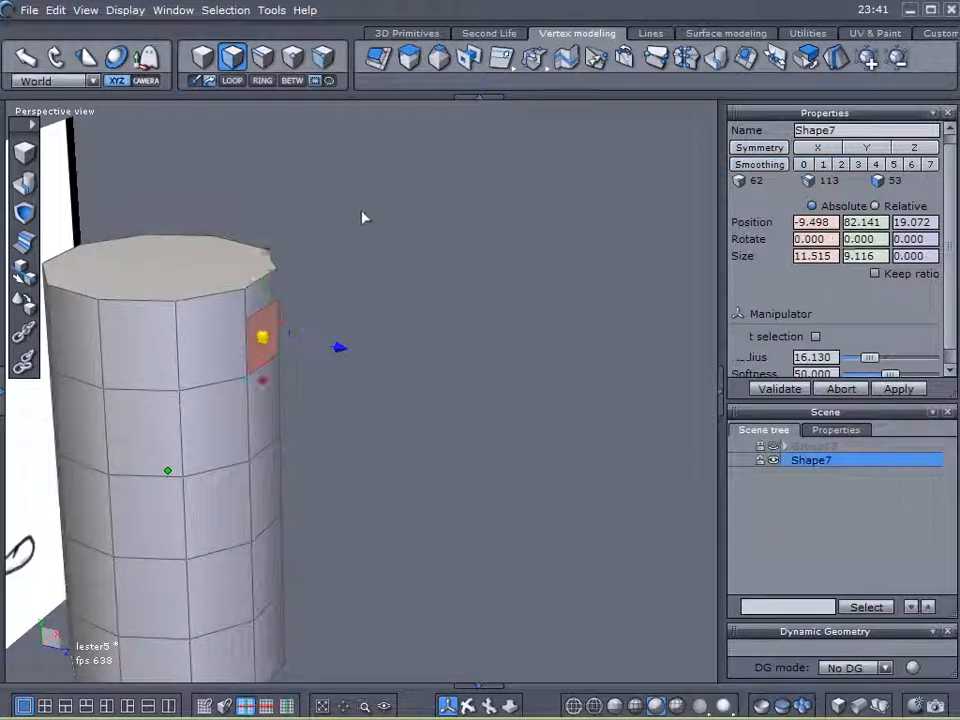
key(ctrl+z)
click(322, 57)
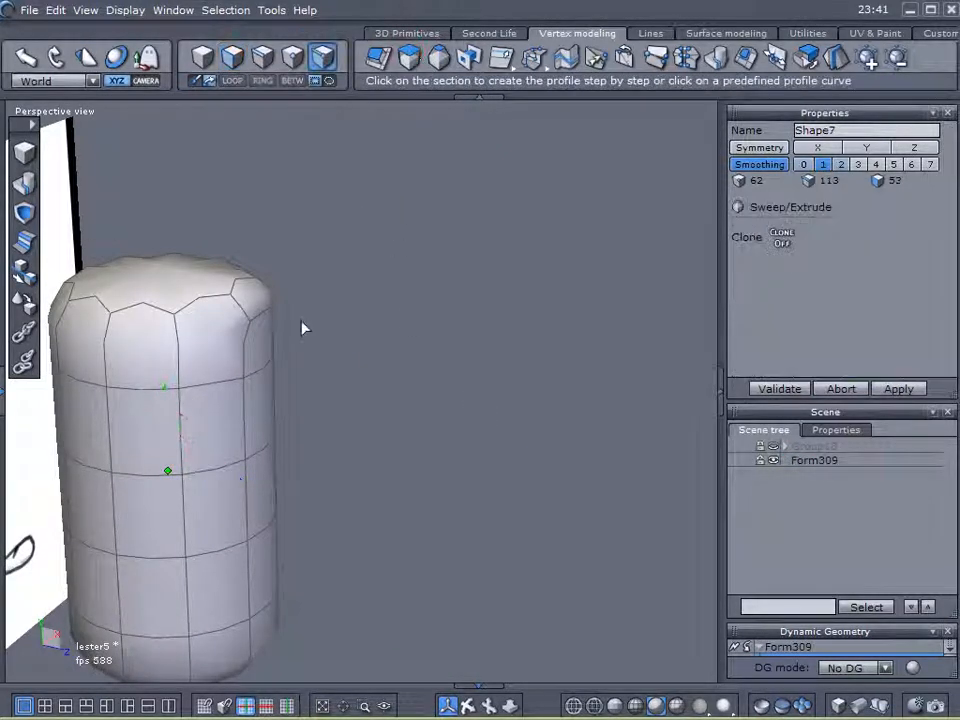
click(273, 343)
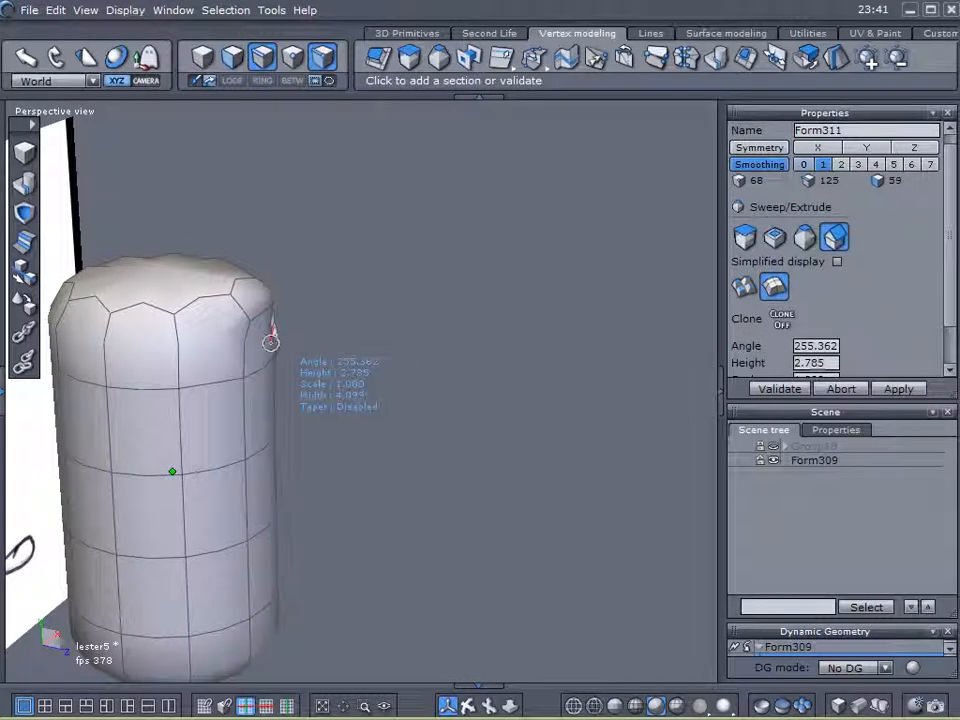
key(Escape)
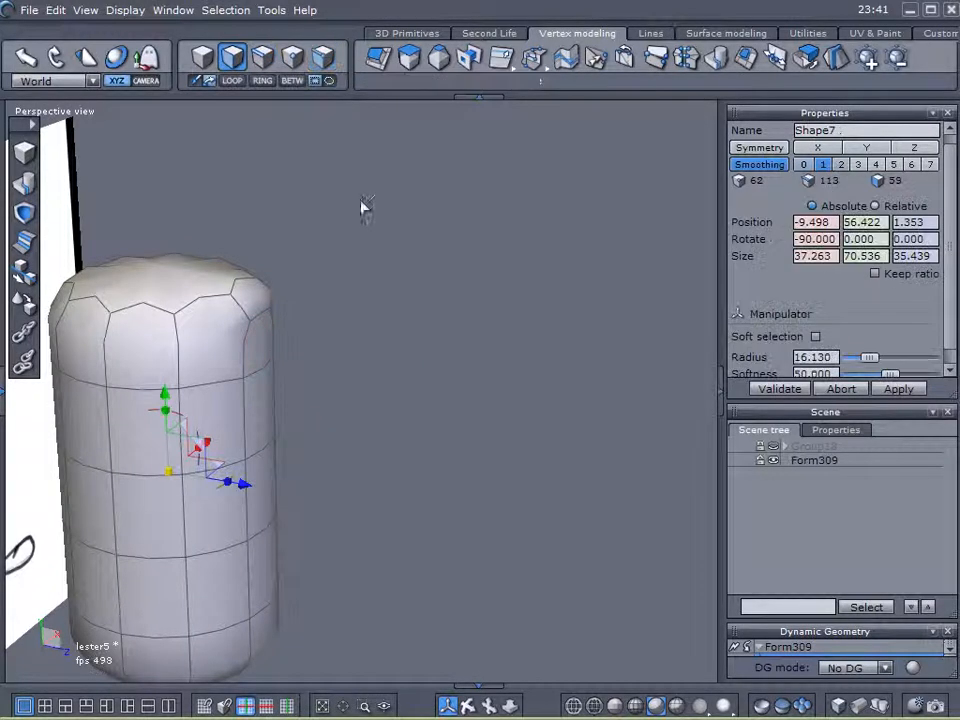
Sweep the lower part of the split top-row face outwards as an arm in two sections and validate it
click(264, 350)
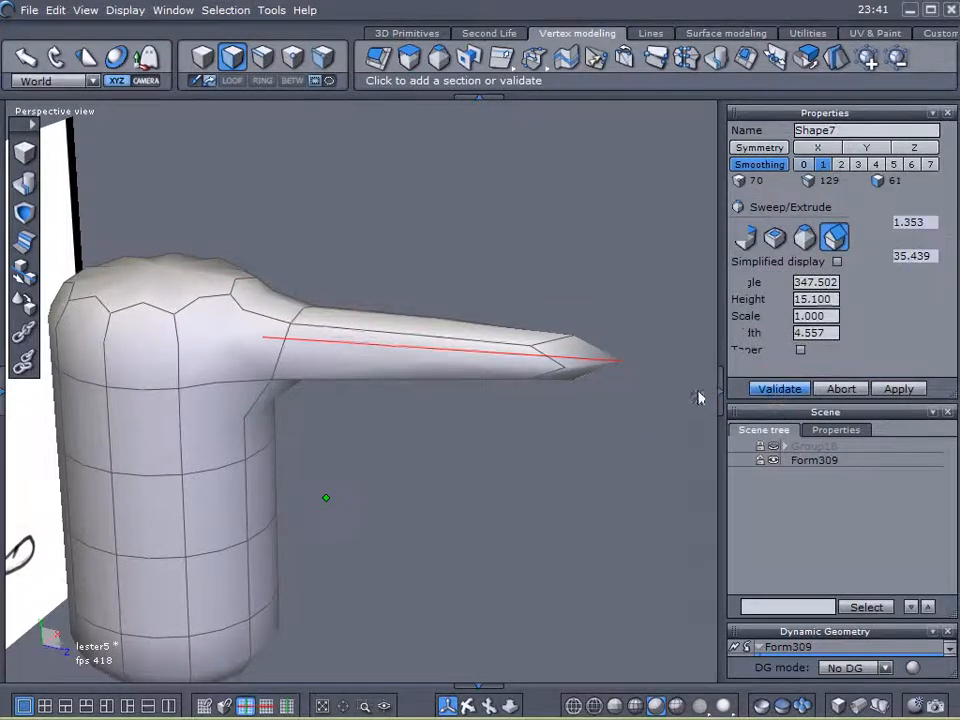
Examine the swept arm head-on from its tip and select the whole cylinder object Form309
key(space)
middle_drag(568, 414, 283, 549)
click(333, 530)
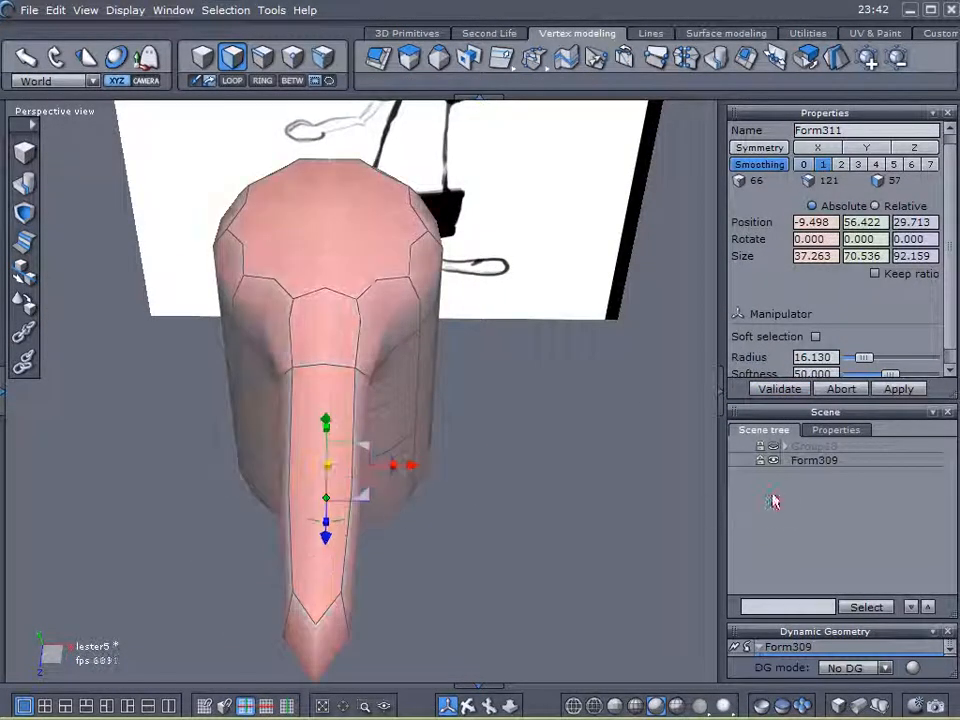
click(800, 483)
click(812, 460)
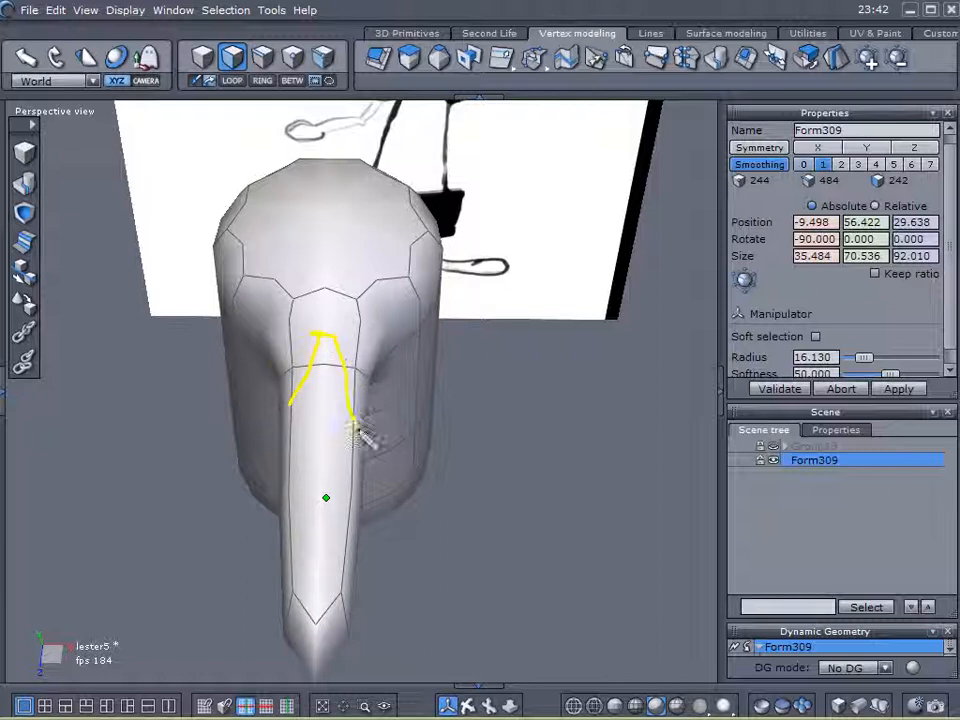
drag(368, 514, 362, 599)
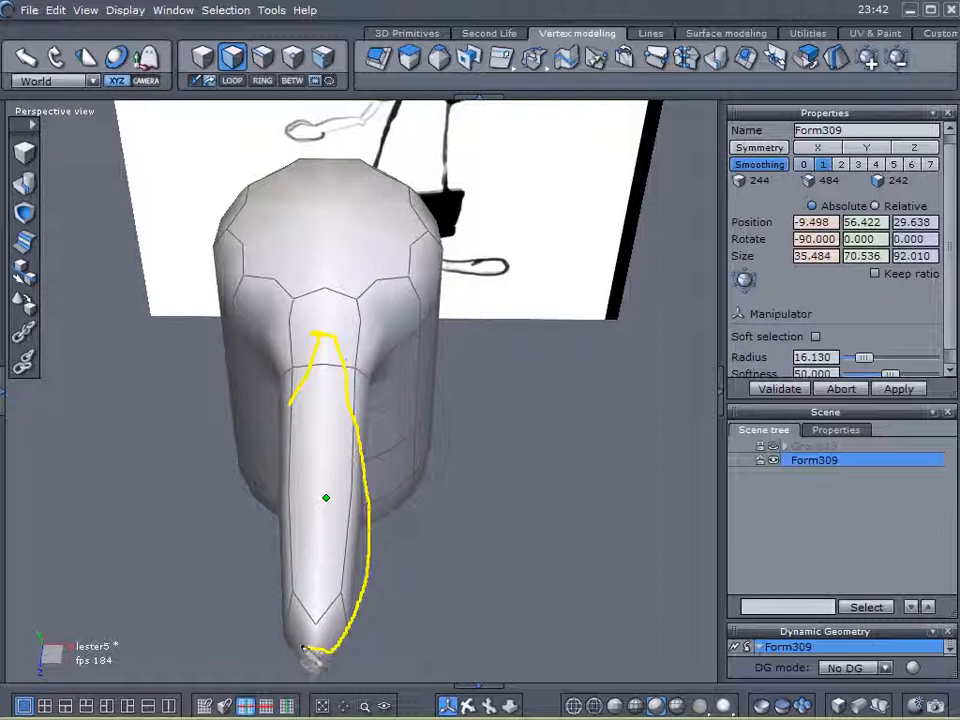
drag(260, 492, 292, 398)
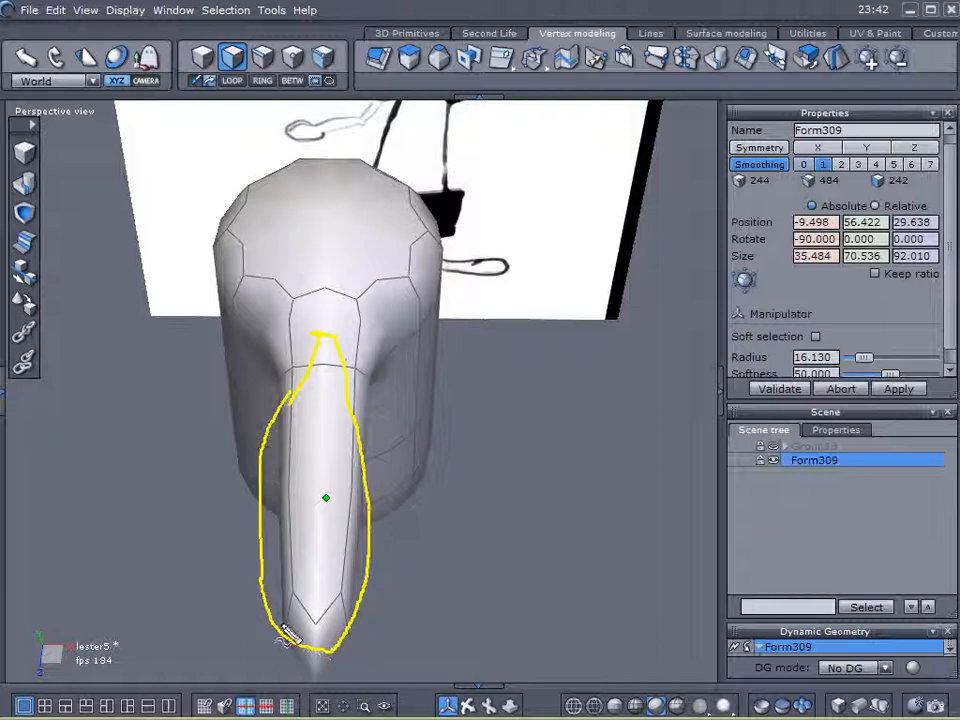
drag(368, 605, 385, 600)
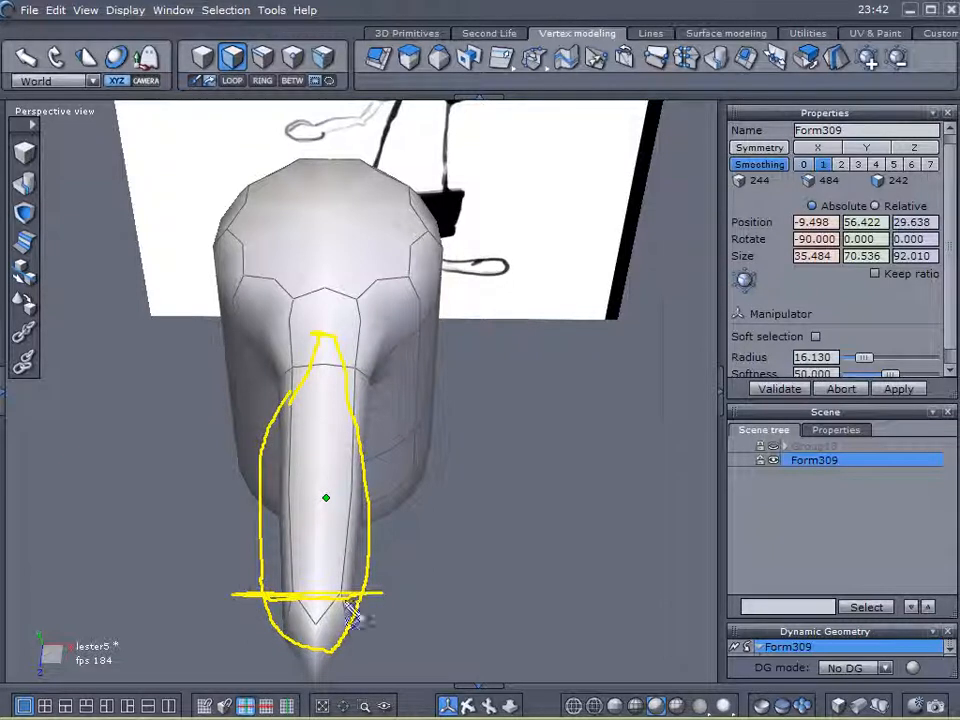
mouse_move(250, 390)
mouse_down()
mouse_move(294, 402)
mouse_move(257, 396)
mouse_up()
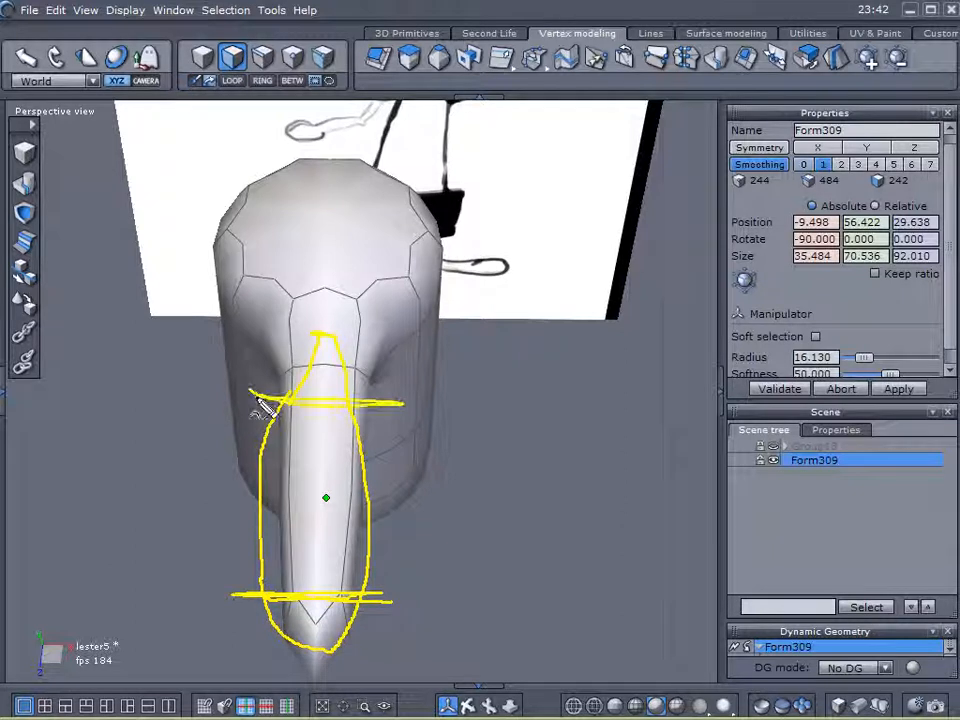
drag(265, 445, 258, 585)
drag(248, 497, 268, 420)
drag(390, 595, 355, 460)
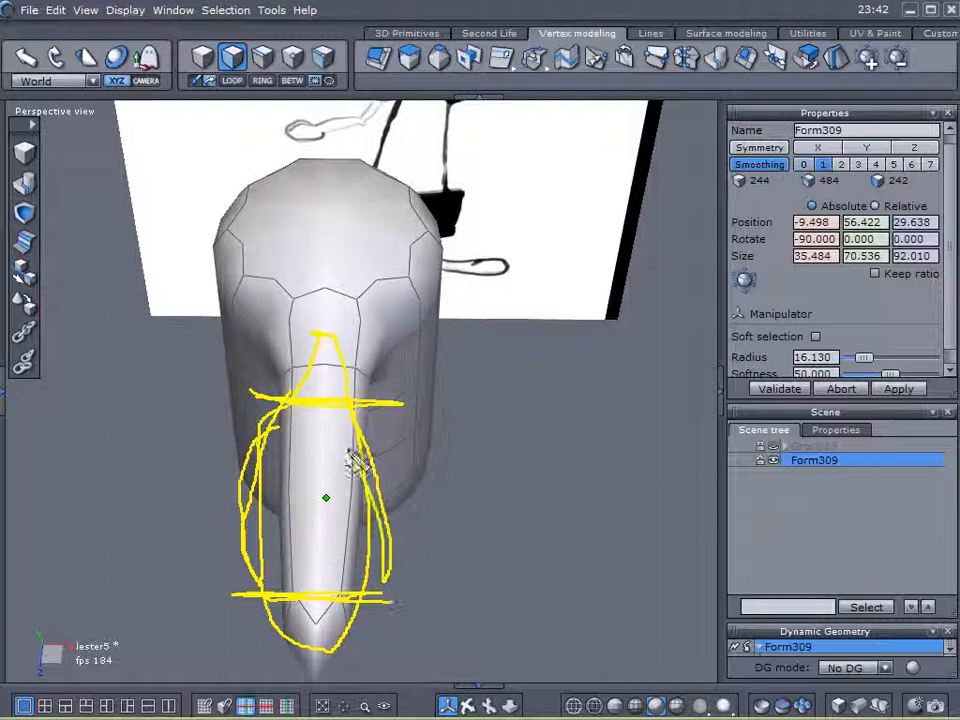
key(Escape)
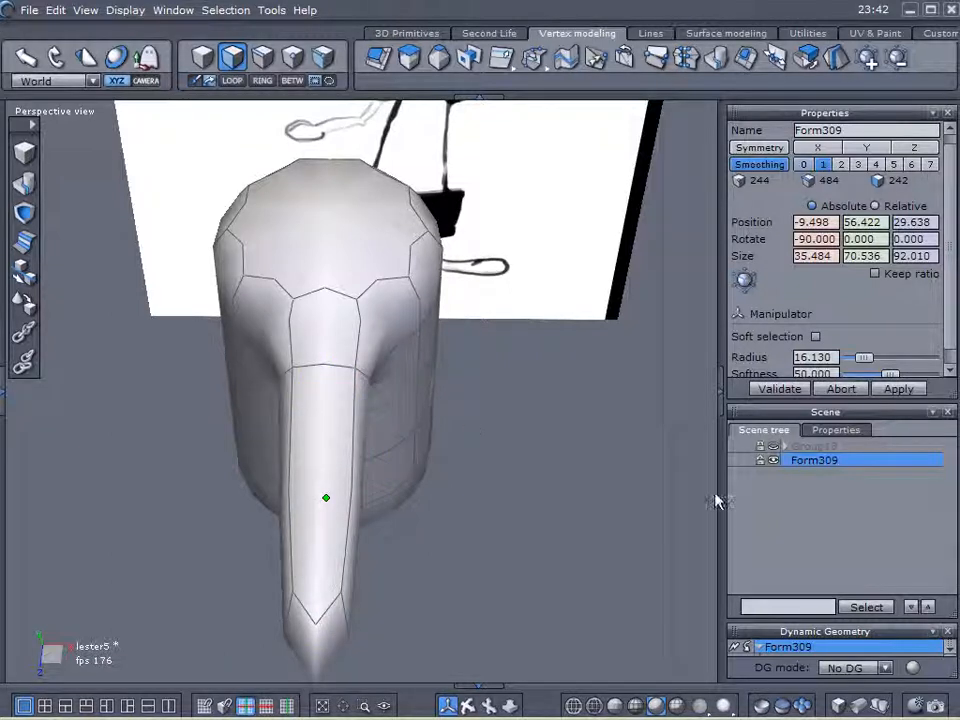
Deselect the cylinder and undo the last arm sweep
click(740, 510)
key(ctrl+z)
key(ctrl+z)
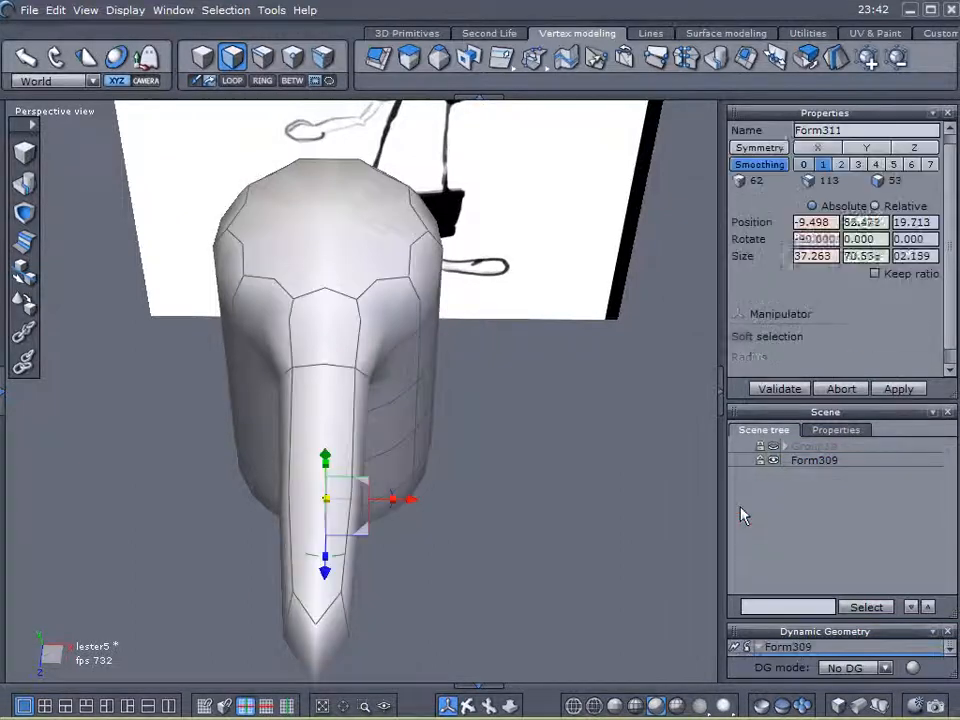
Sweep the lower part of the split top-row face outwards as an arm in three sections and validate it
middle_drag(150, 554, 470, 400)
click(417, 67)
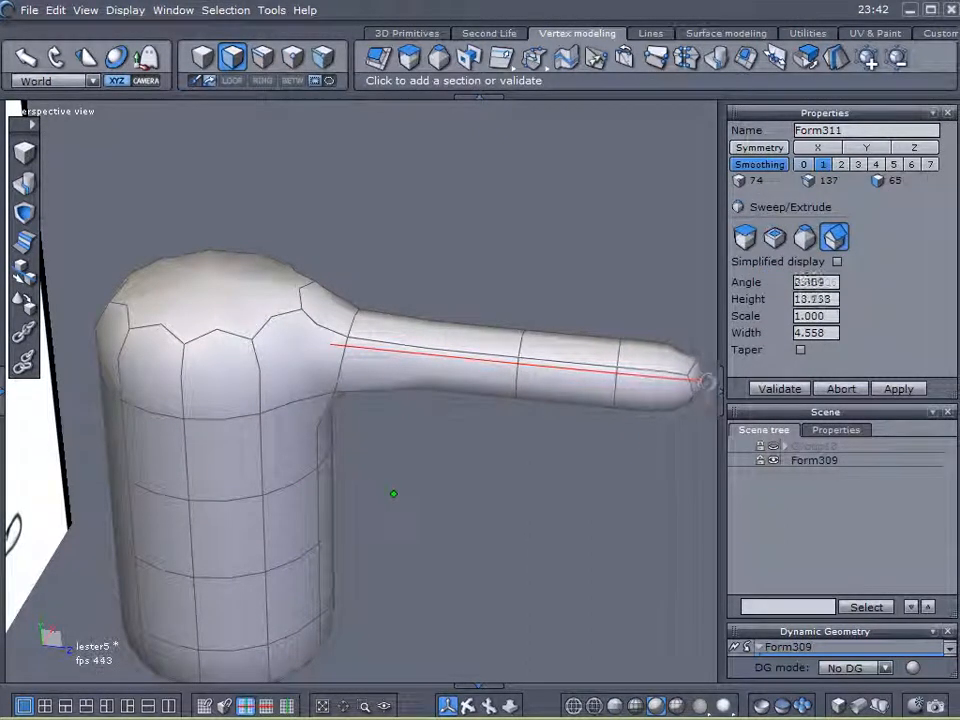
click(737, 381)
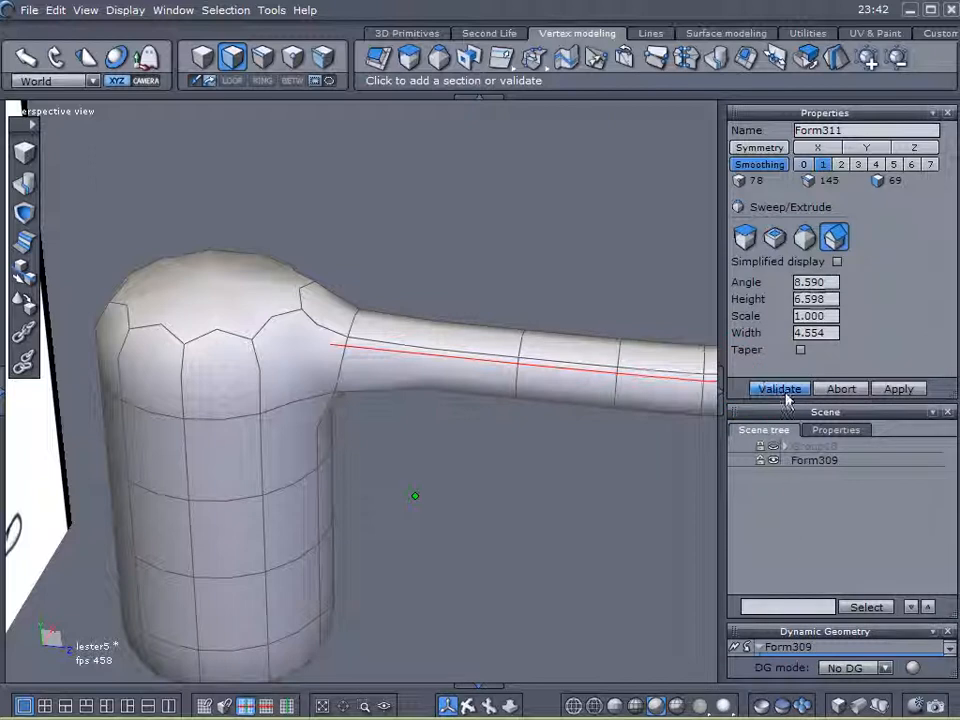
click(784, 394)
Select the edge loop where the arm joins the cylinder body
middle_drag(630, 450, 356, 572)
middle_drag(470, 533, 523, 454)
click(265, 84)
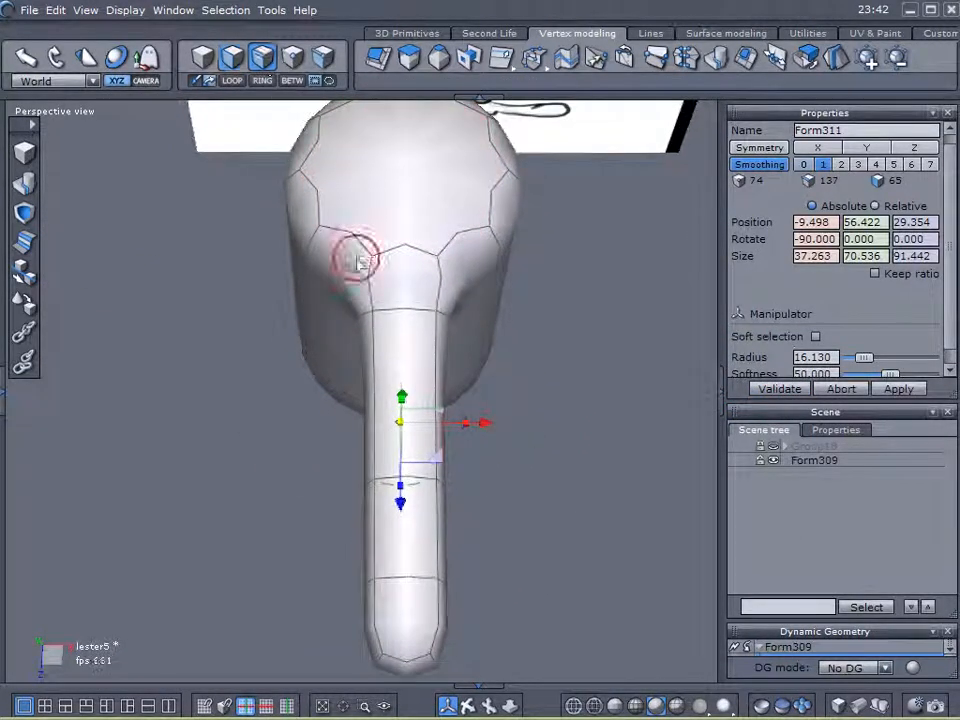
click(406, 313)
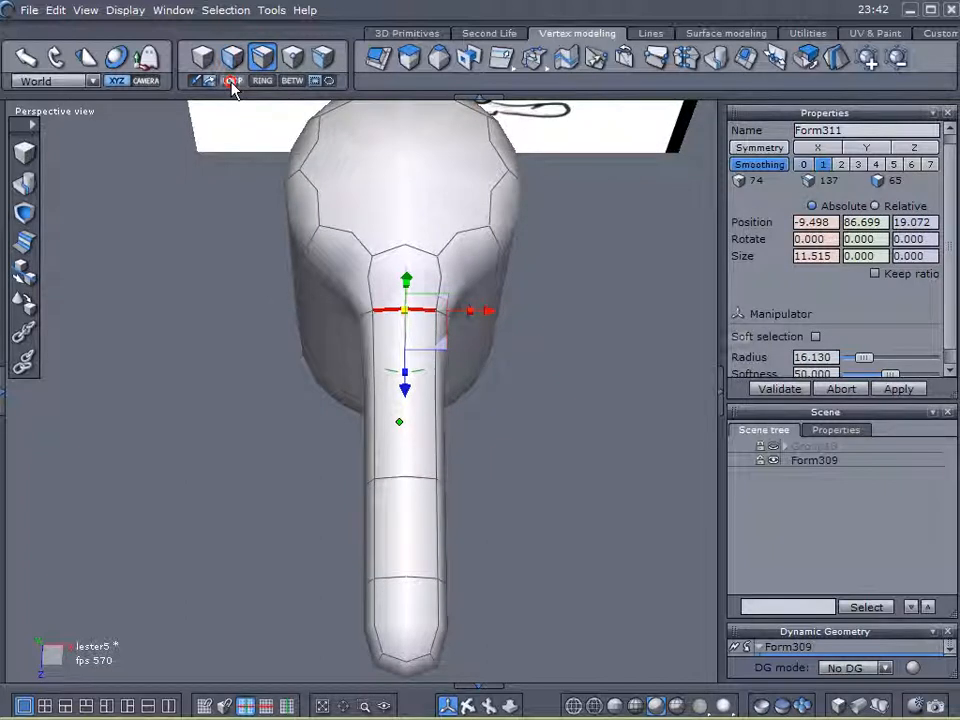
click(232, 80)
Shrink the shoulder edge loop to about 4.9 by 3.9 and shift it slightly outwards along the arm
middle_drag(212, 452, 165, 165)
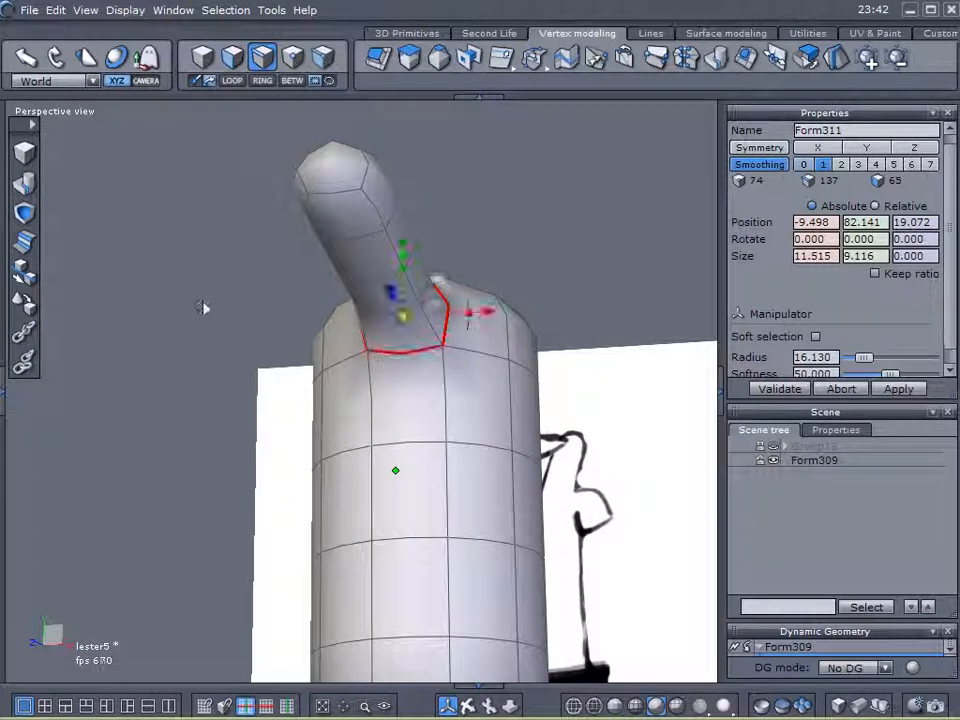
middle_drag(90, 300, 333, 416)
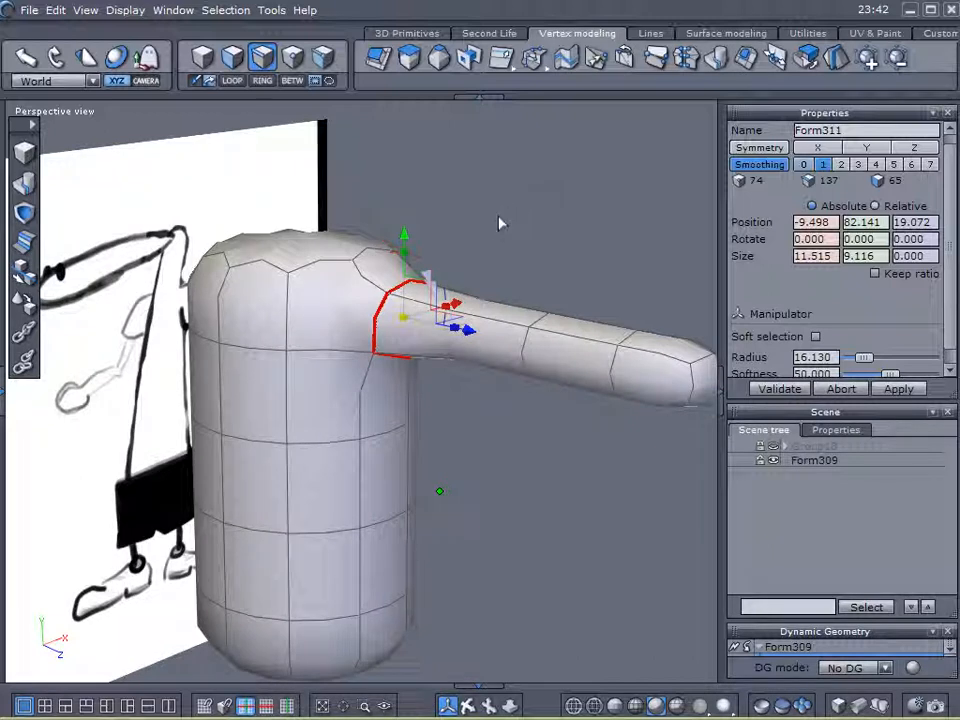
scroll(400, 330, up, 3)
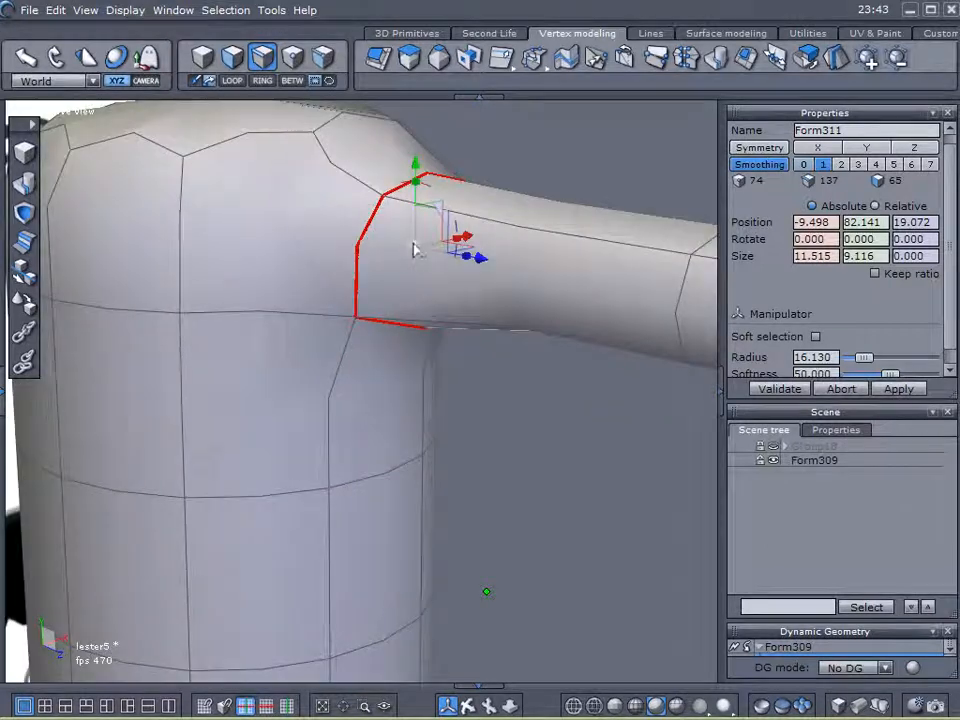
drag(418, 252, 292, 260)
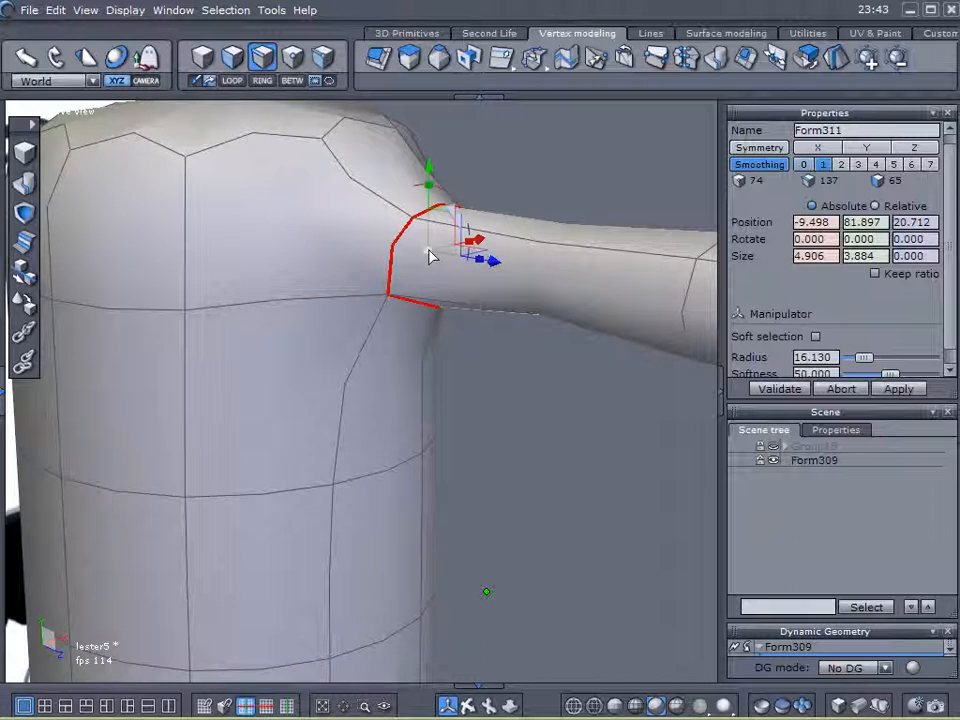
Try moving and stretching the shoulder edge loop along individual axes with the universal manipulator, undoing each trial
right_drag(430, 262, 548, 273)
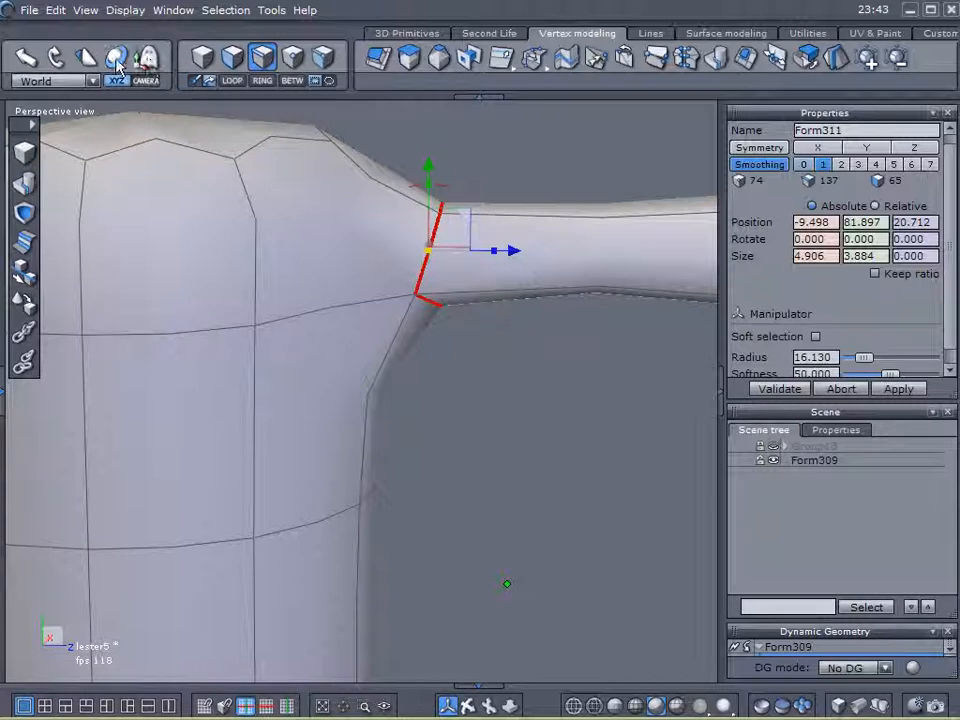
right_drag(519, 369, 167, 465)
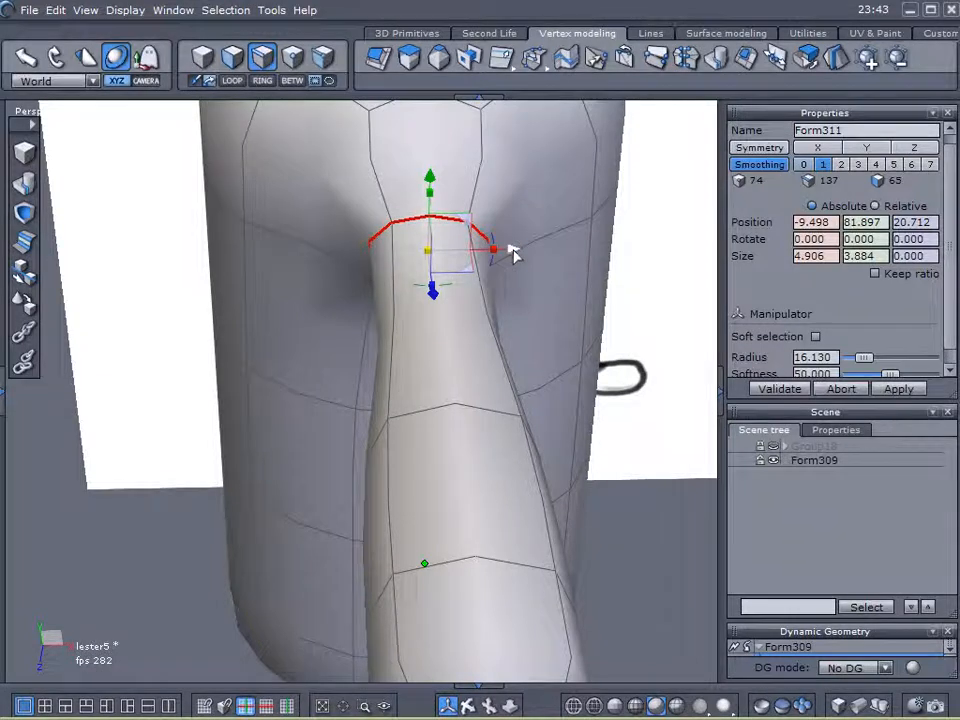
drag(514, 251, 546, 250)
key(ctrl+z)
drag(433, 179, 438, 240)
key(ctrl+z)
drag(441, 305, 444, 332)
key(ctrl+z)
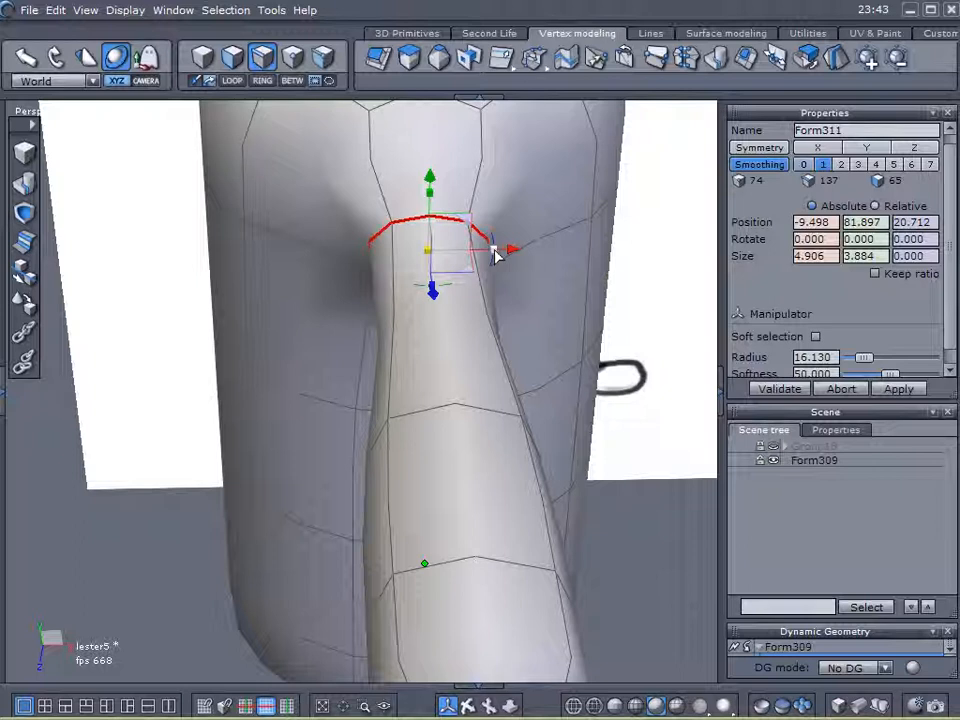
drag(495, 255, 583, 266)
key(ctrl+z)
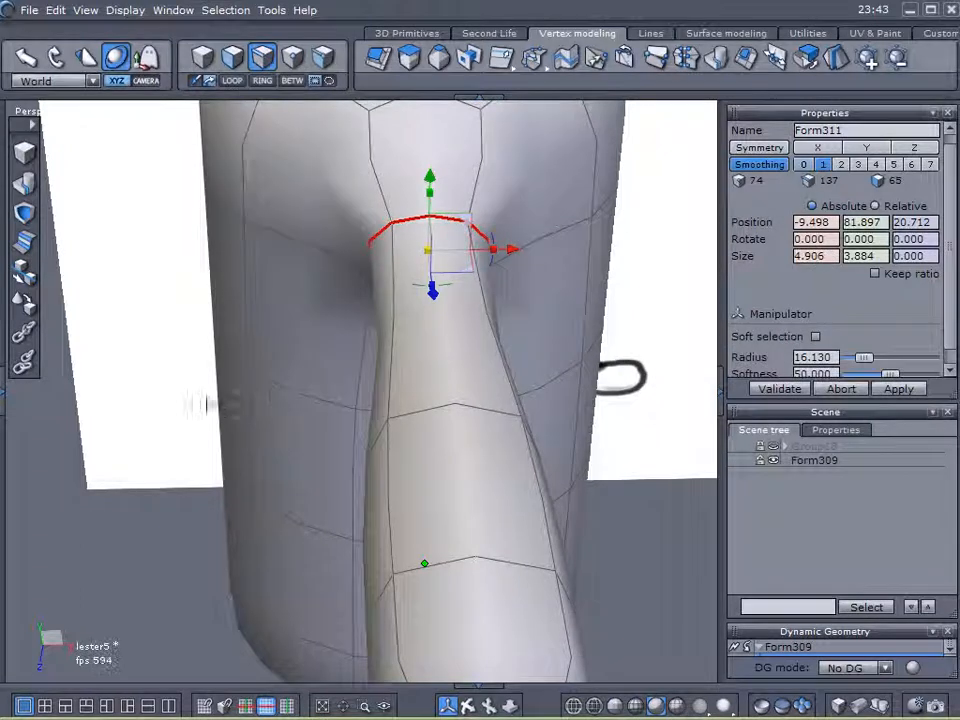
middle_drag(170, 413, 312, 505)
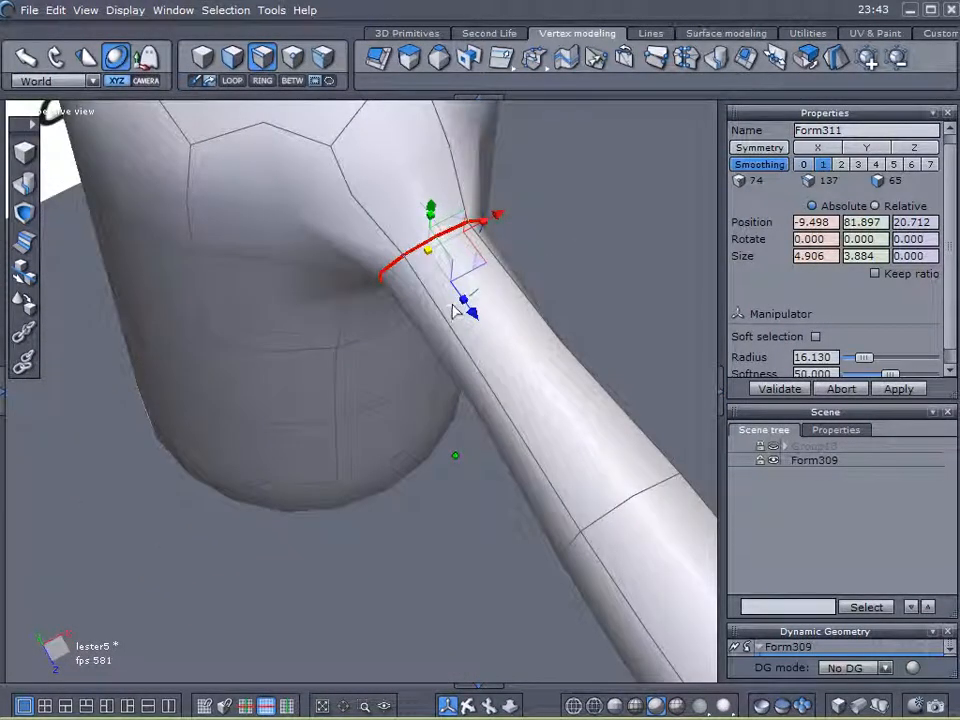
mouse_move(455, 309)
mouse_down()
mouse_move(413, 312)
mouse_move(498, 269)
mouse_move(449, 318)
mouse_up()
key(ctrl+z)
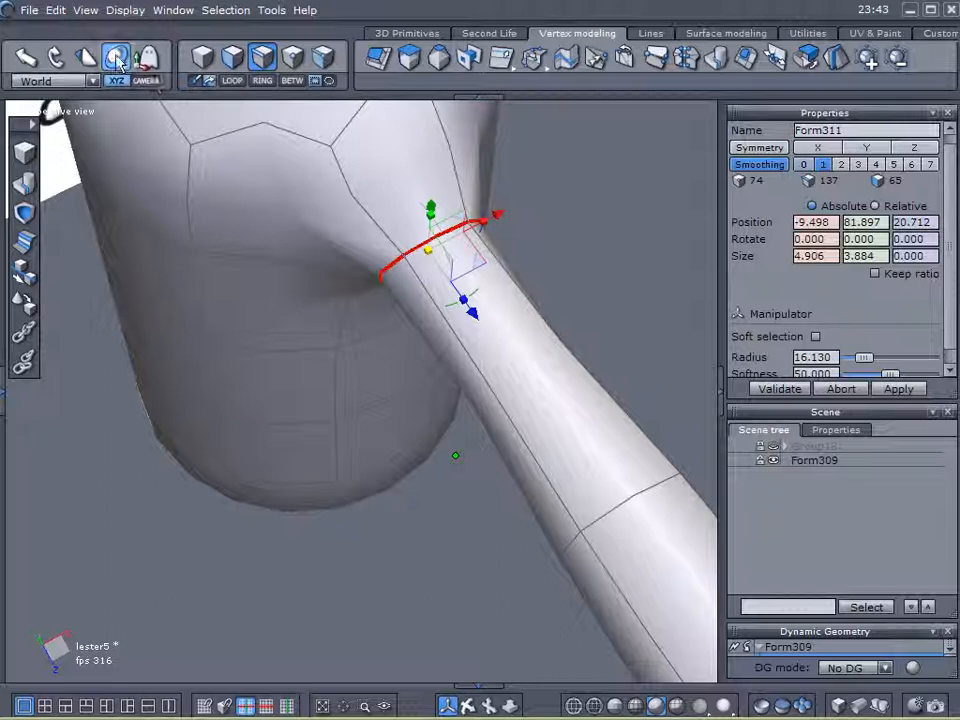
Switch through the move, rotate and scale manipulators on the shoulder loop and return to the universal manipulator
click(30, 62)
middle_drag(205, 340, 271, 258)
click(55, 60)
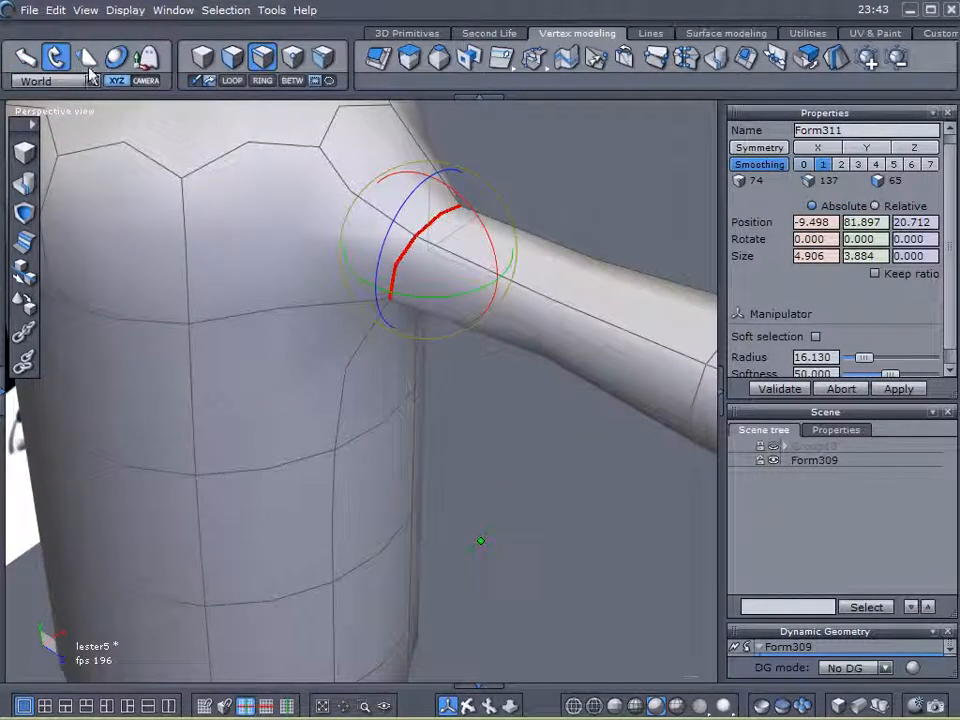
click(88, 58)
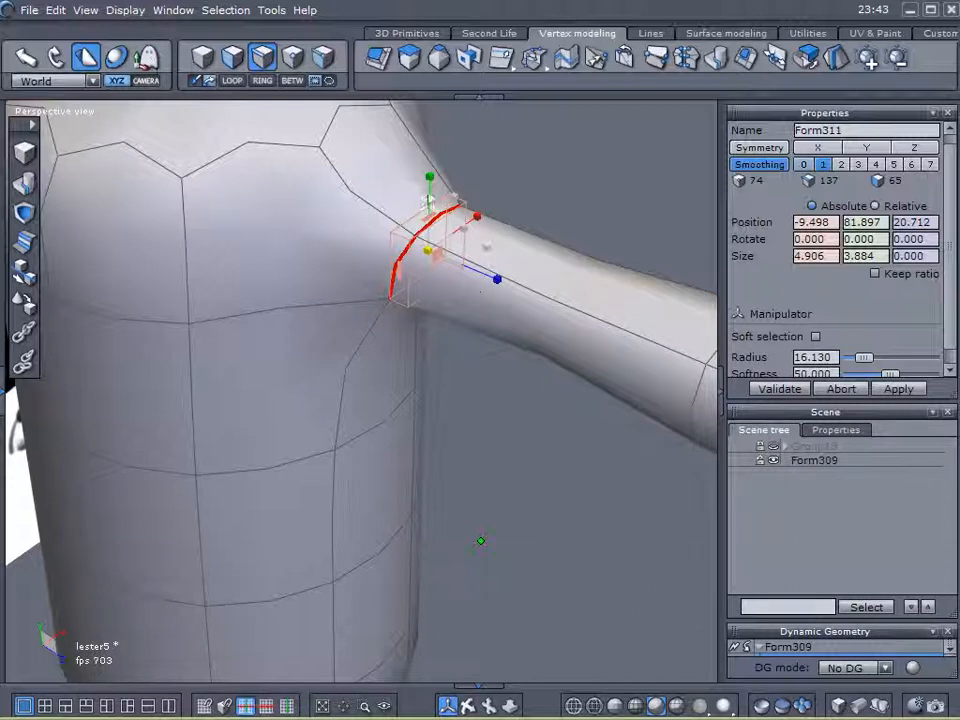
click(116, 62)
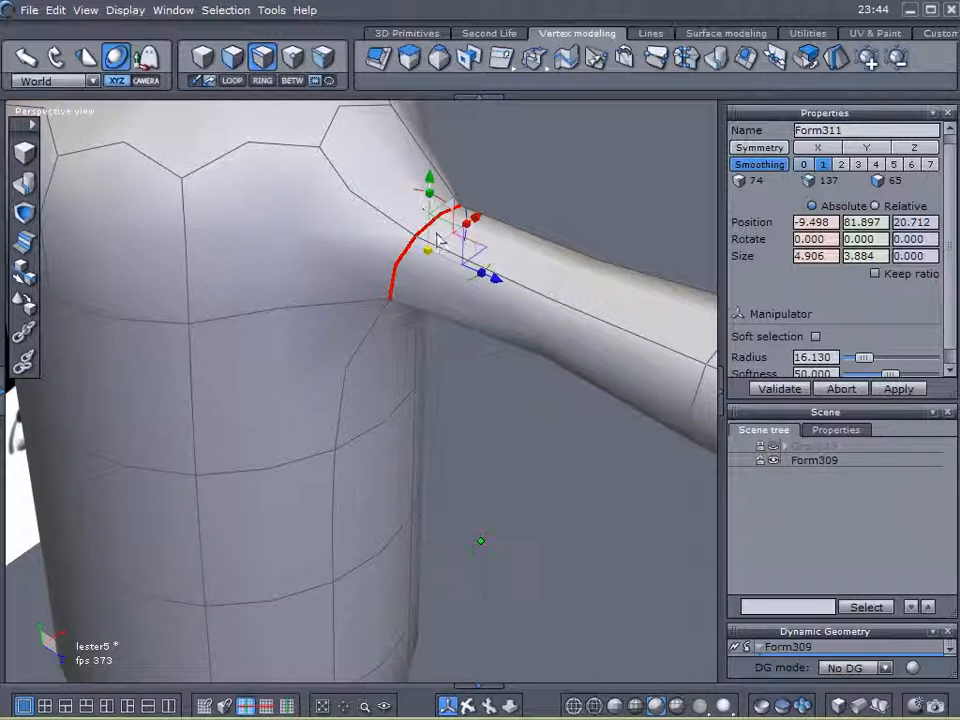
Narrow the shoulder edge loop along X to about 2.8
middle_drag(562, 288, 345, 334)
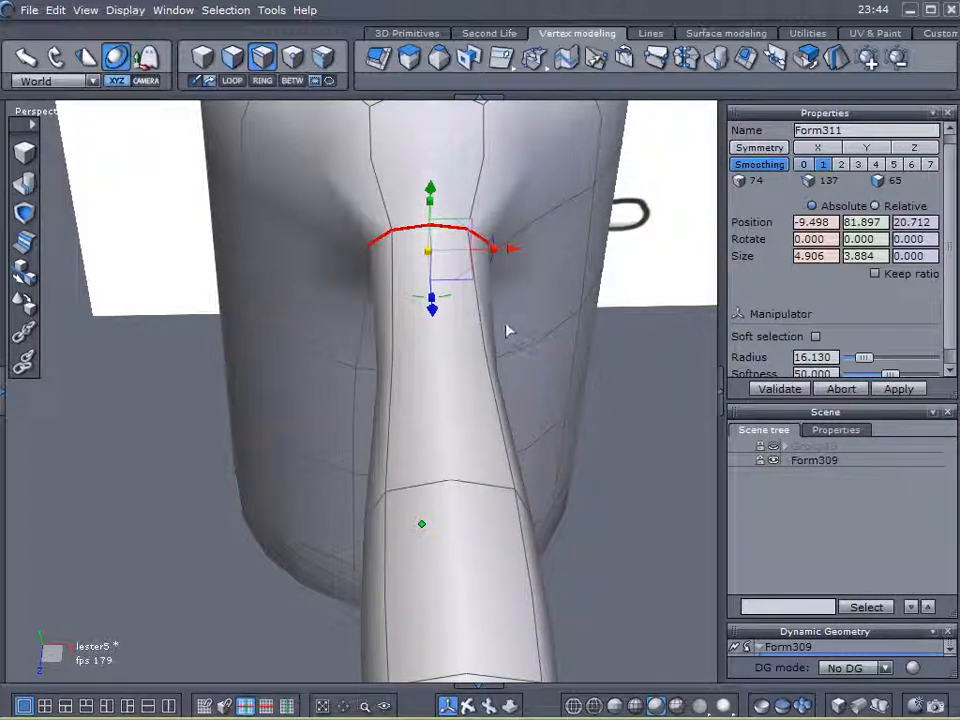
drag(495, 262, 467, 246)
scroll(527, 412, down, 3)
right_drag(527, 412, 551, 407)
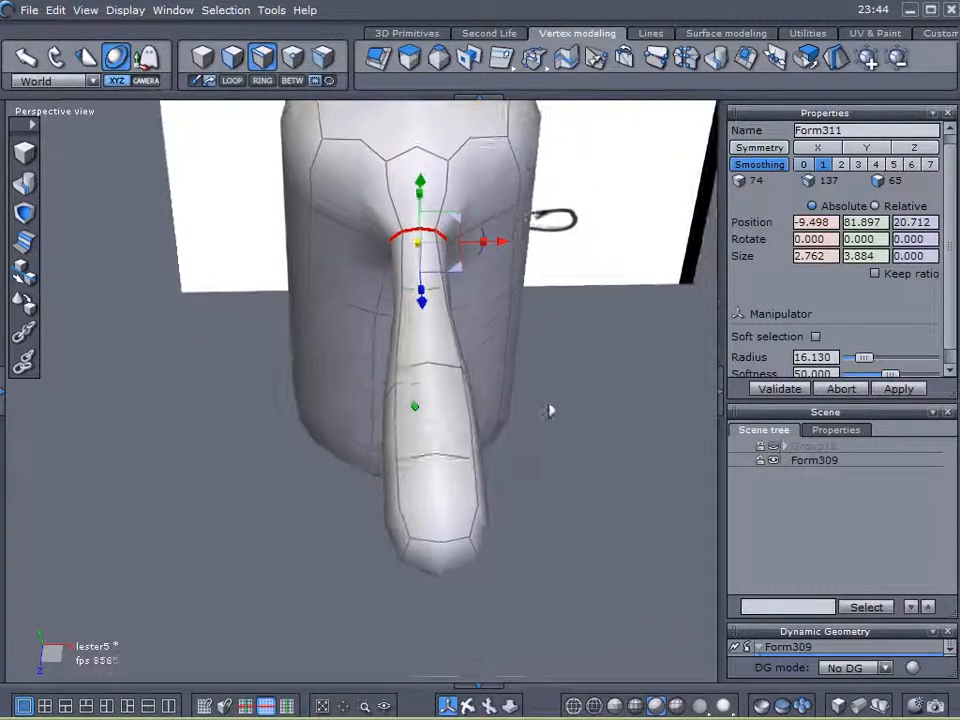
Select the full edge loop at the end of the arm's first section and enlarge it evenly to about 14.5 wide
click(415, 383)
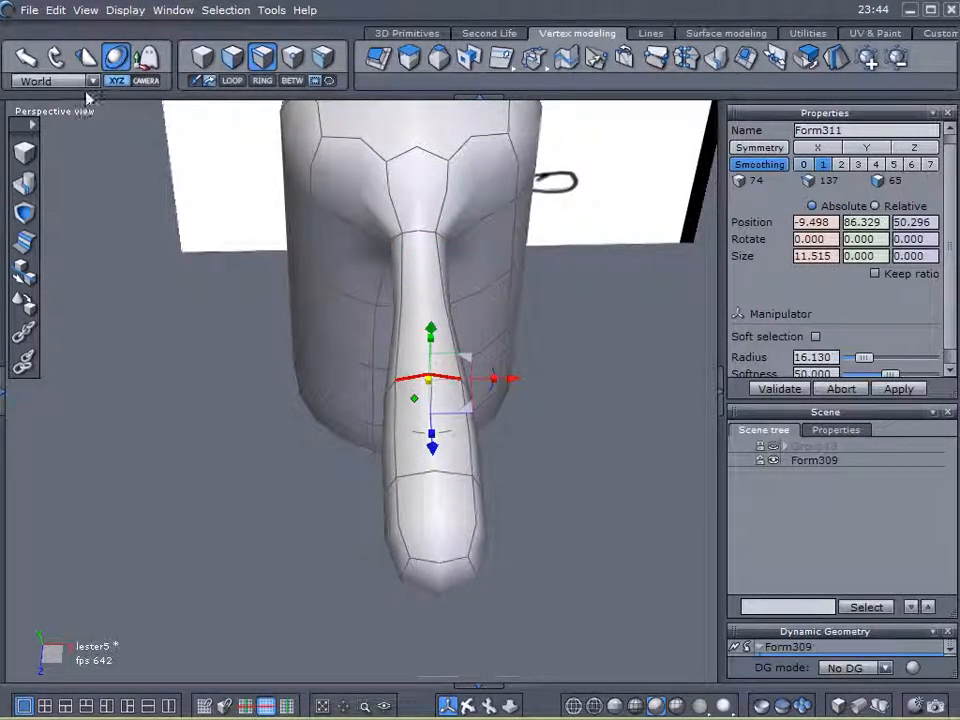
click(233, 82)
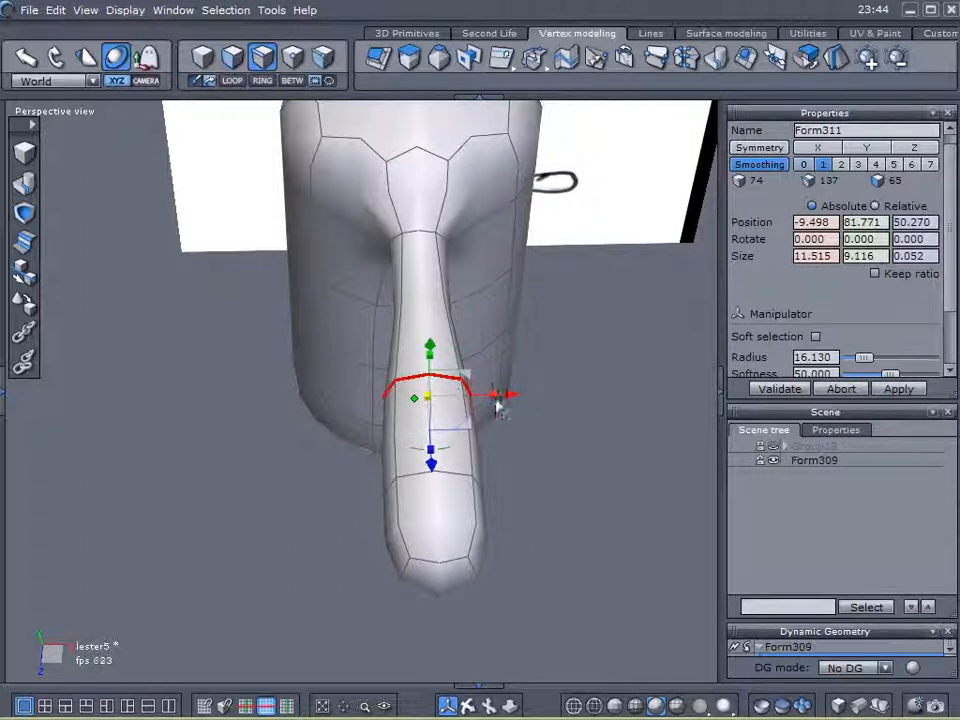
drag(428, 397, 491, 390)
Select the full edge loop at the end of the arm's second section and shrink it to about 9.3 by 7.3
click(457, 475)
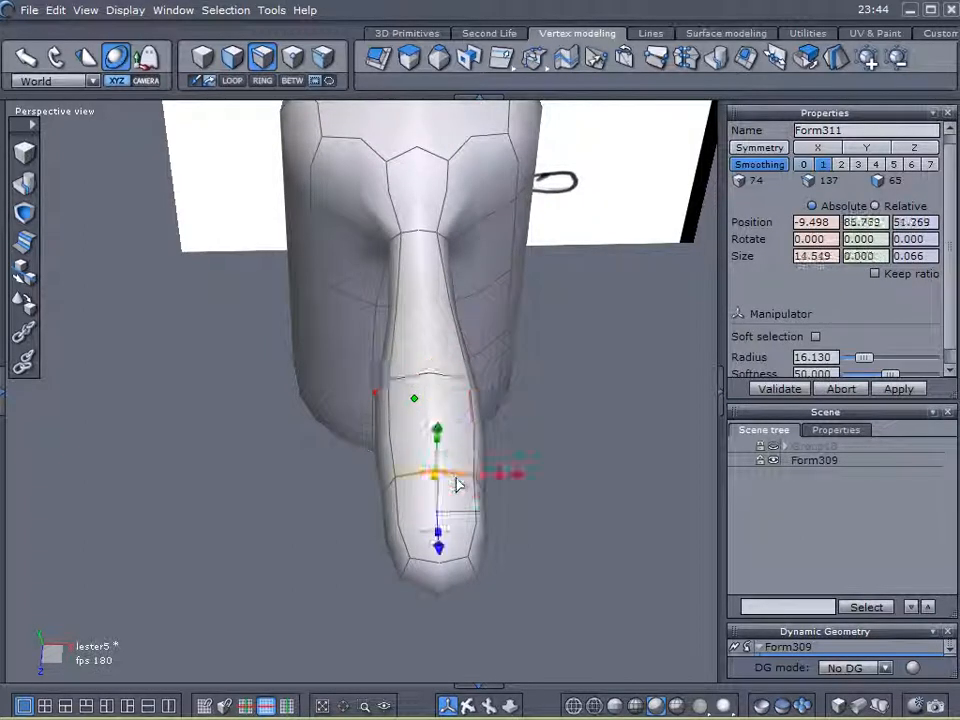
click(231, 81)
drag(433, 491, 380, 495)
middle_drag(171, 533, 499, 473)
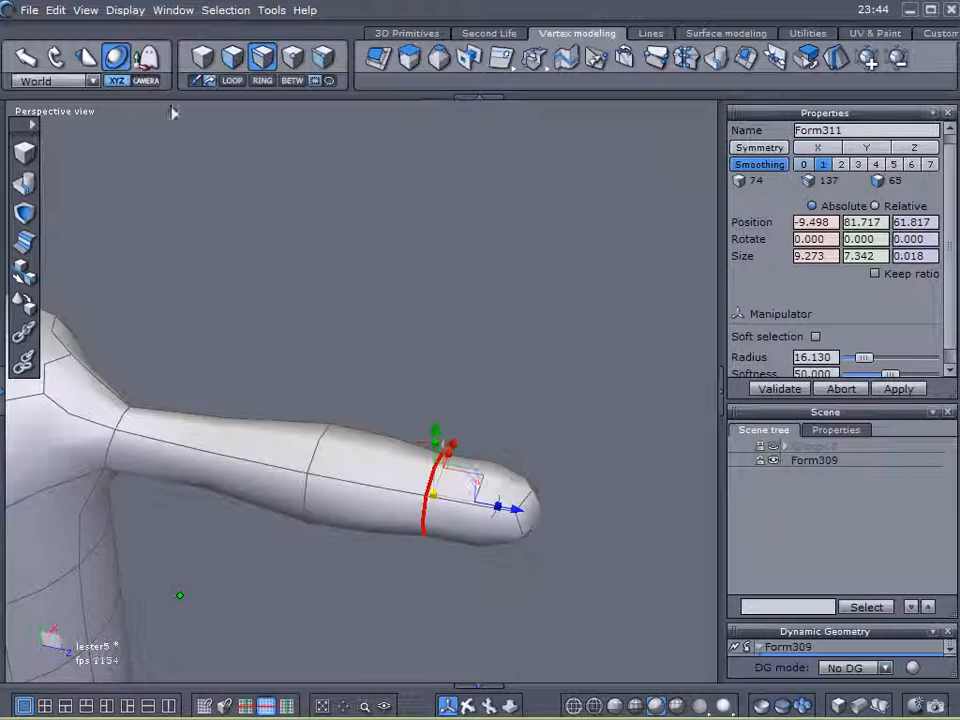
Select the arm's end face and pull it back towards the body to Z about 67.4
click(232, 58)
click(532, 532)
middle_drag(604, 581, 578, 525)
drag(600, 525, 537, 520)
middle_drag(537, 520, 412, 532)
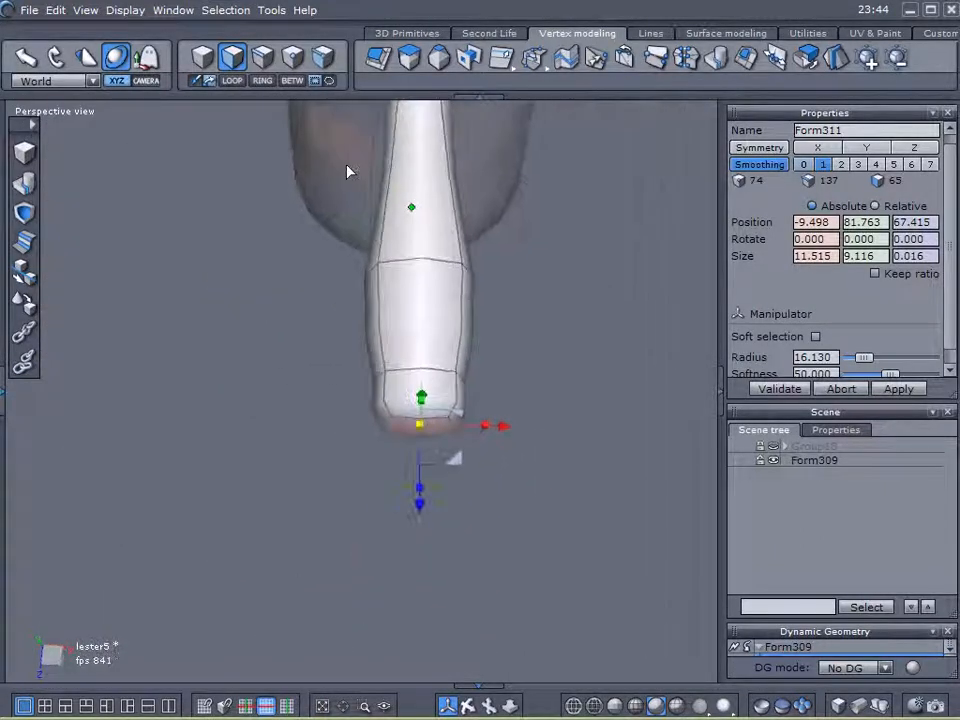
Select the edge loop just before the arm's tip and enlarge it evenly to about 14.2 by 11.3
click(262, 58)
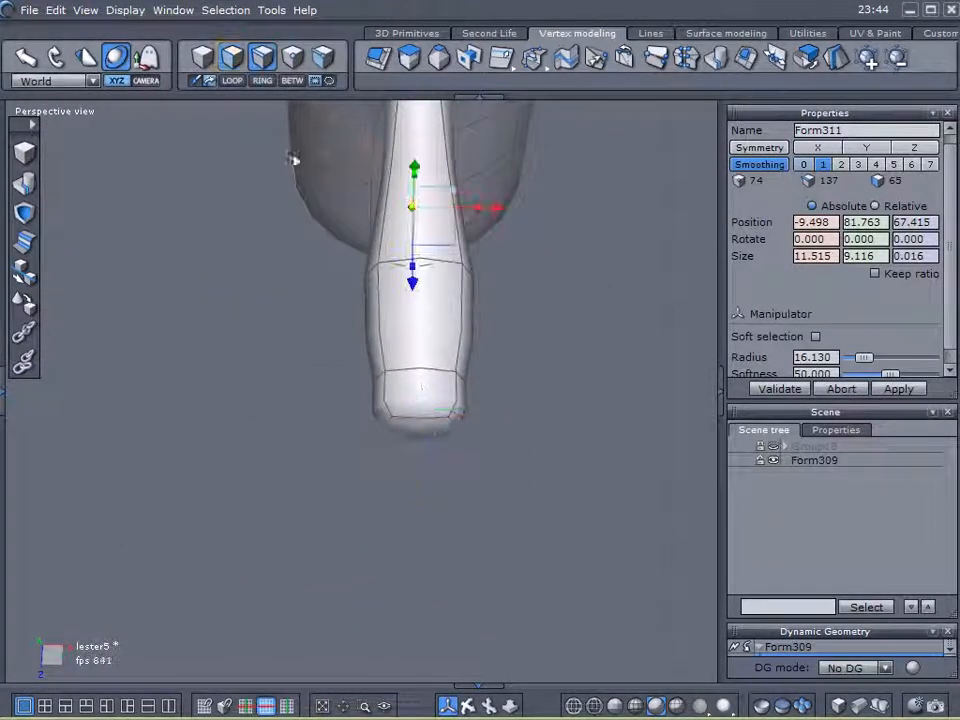
click(420, 378)
click(231, 80)
drag(415, 398, 536, 381)
right_drag(536, 381, 508, 254)
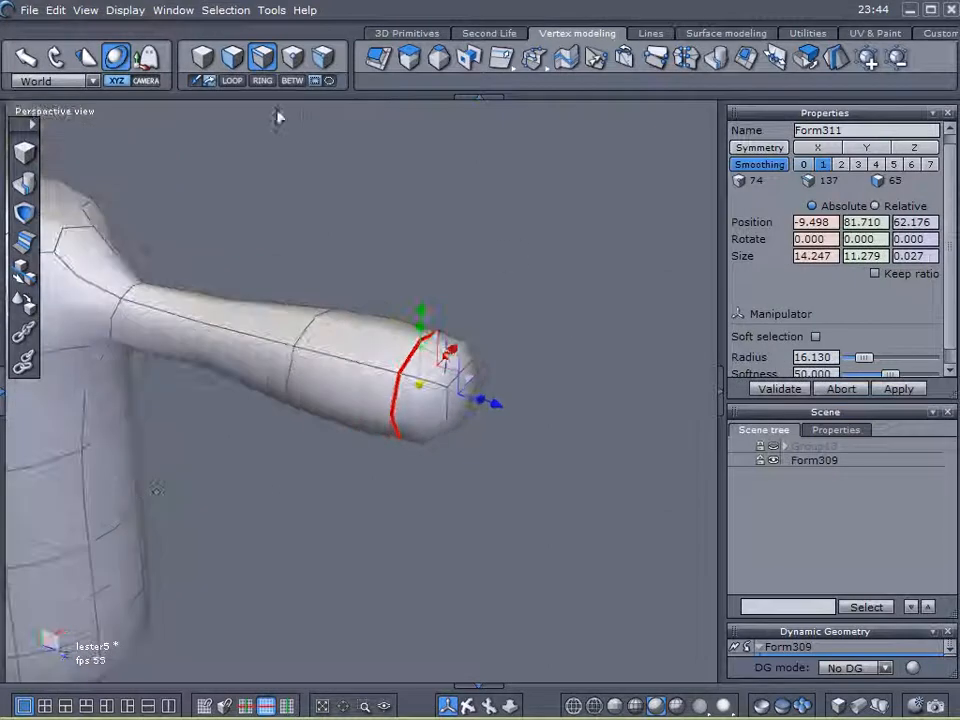
Select the arm's end face and pull it away from the body to Z about 73.7
click(232, 57)
click(458, 392)
drag(520, 410, 606, 452)
right_drag(606, 452, 401, 531)
drag(507, 410, 440, 404)
right_drag(529, 489, 574, 478)
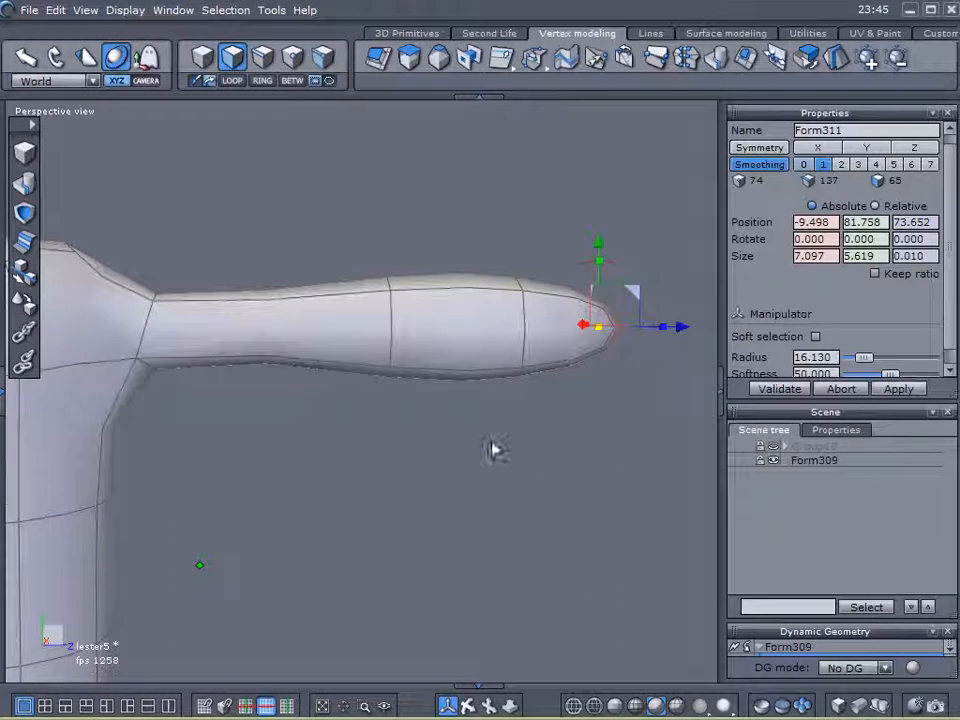
right_drag(493, 449, 453, 442)
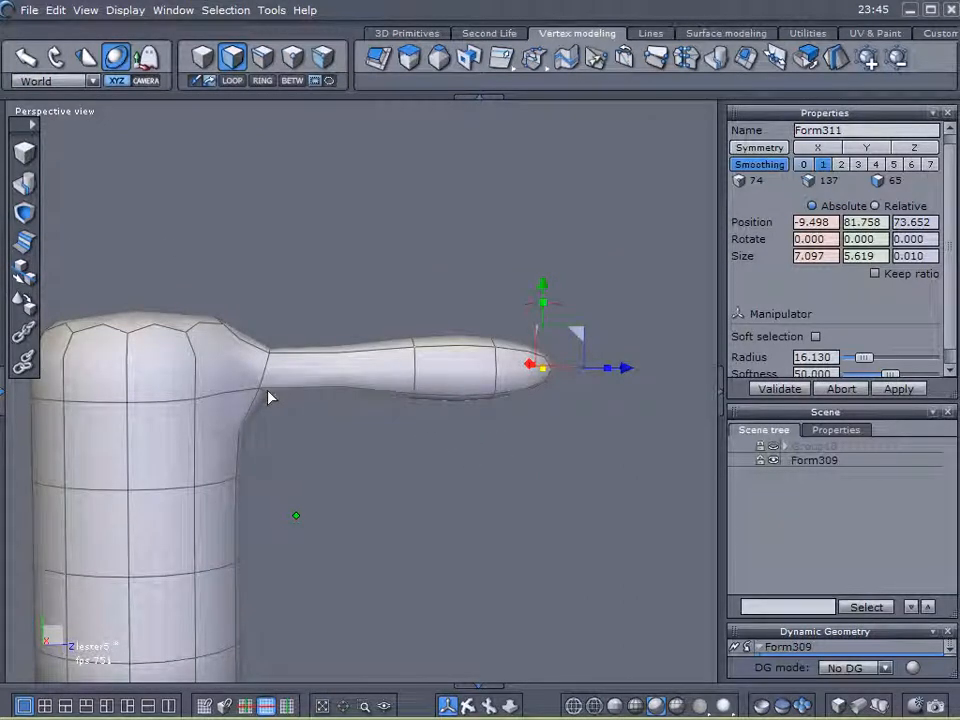
Try extruding the sloped shoulder face above the arm outwards by about 26.8, almost parallel to the arm
right_drag(208, 290, 148, 320)
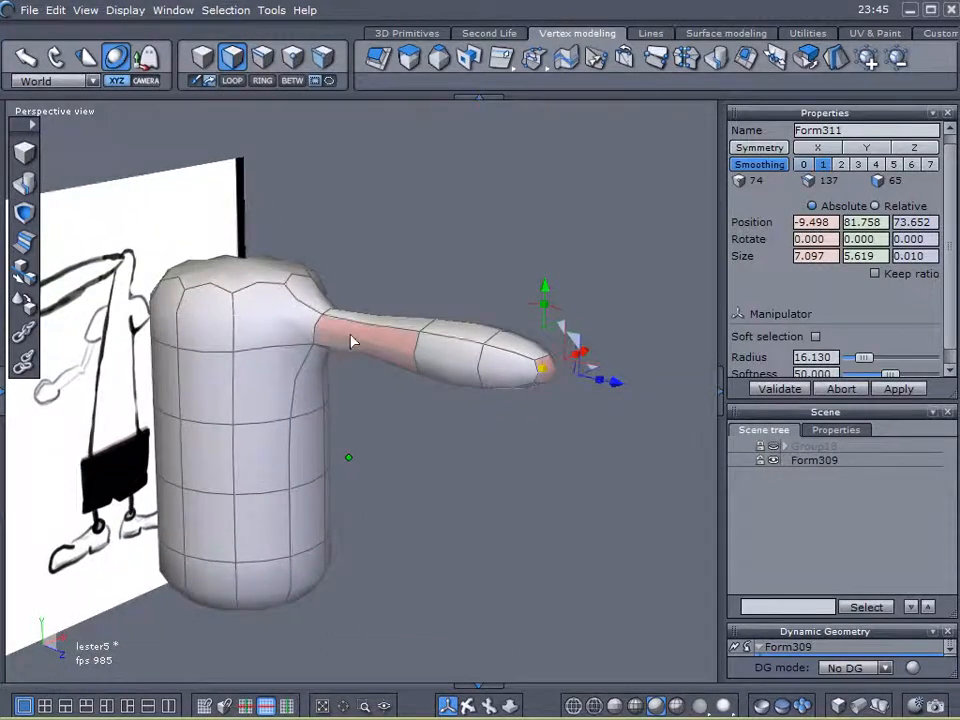
scroll(351, 338, up, 5)
scroll(351, 338, down, 3)
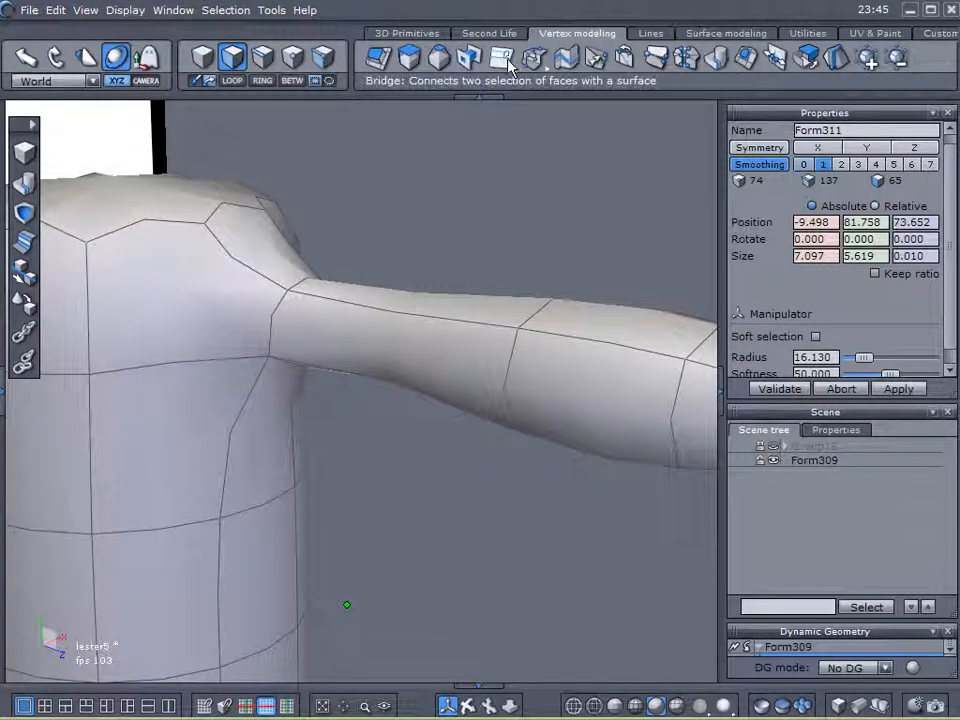
right_drag(383, 351, 388, 375)
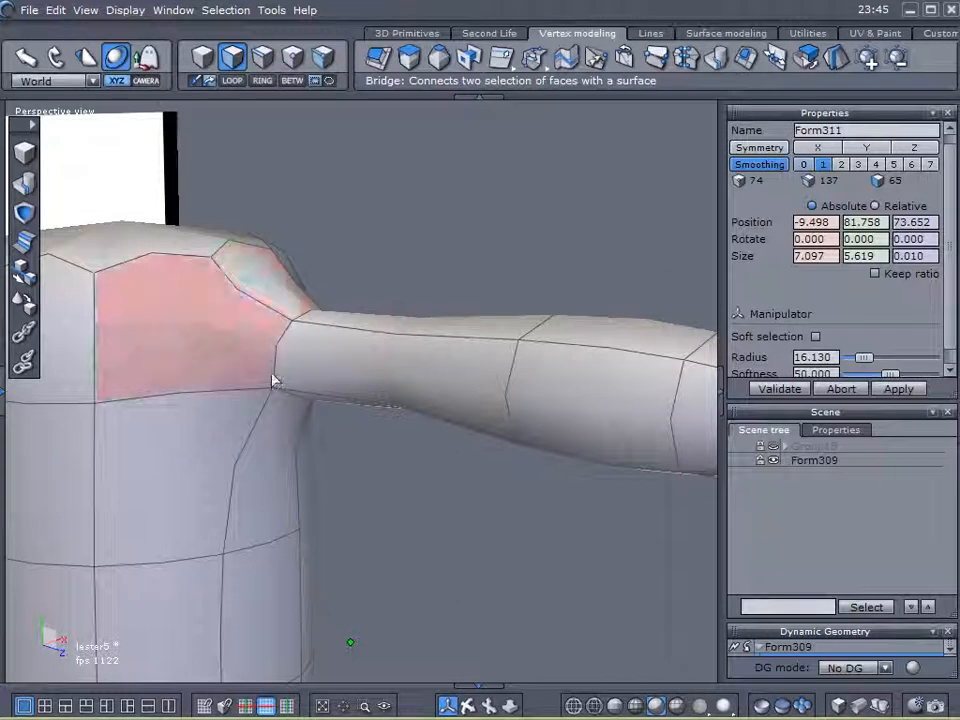
click(270, 288)
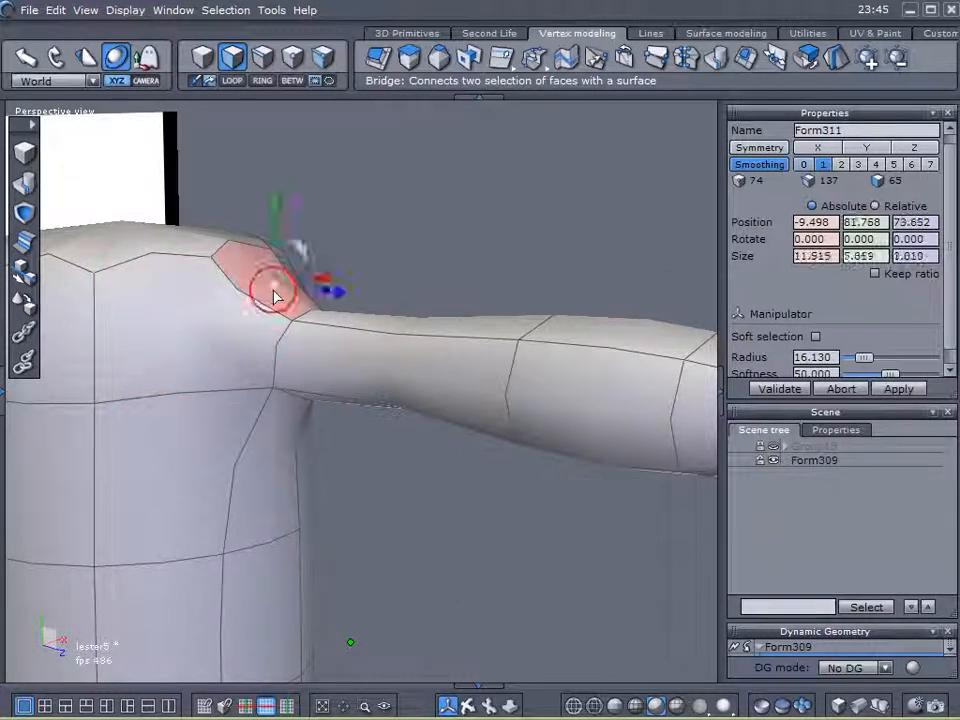
right_drag(446, 349, 460, 378)
middle_drag(460, 378, 529, 388)
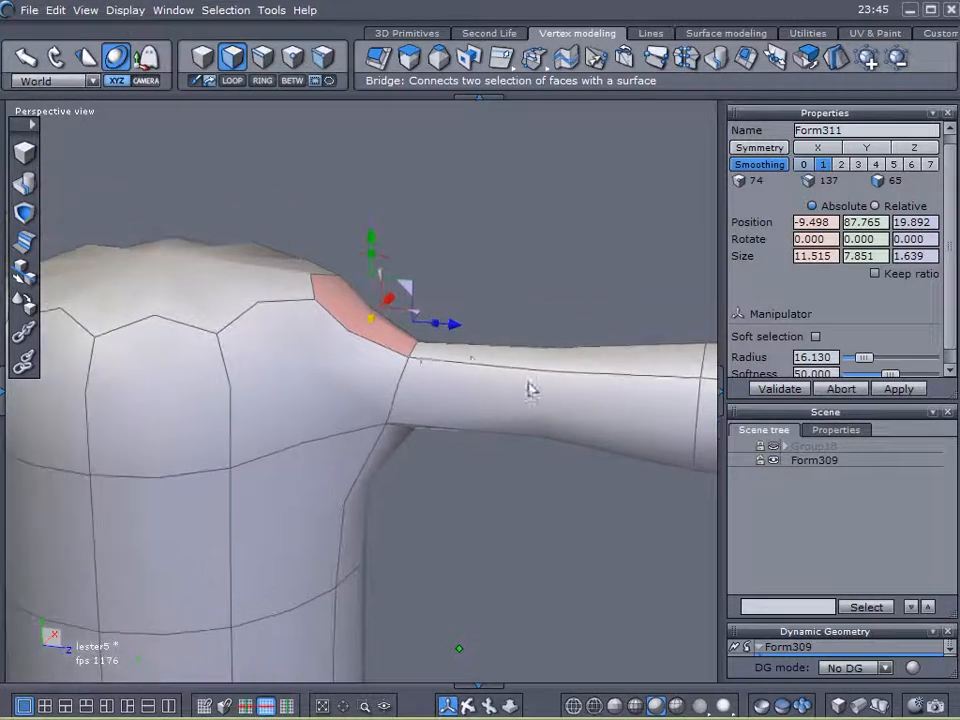
click(411, 60)
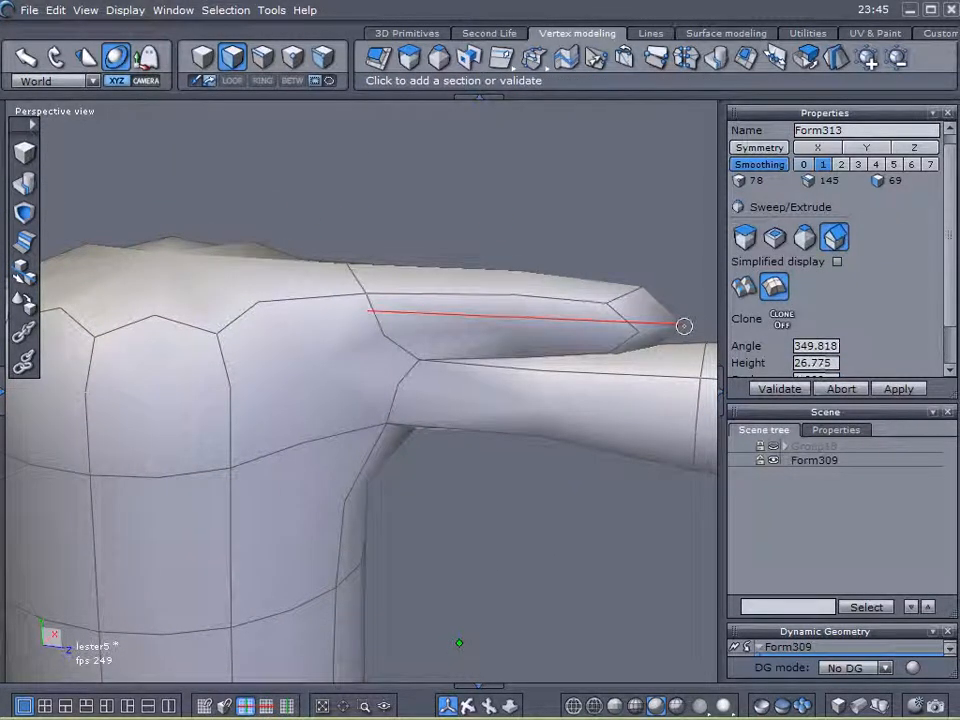
click(679, 326)
click(781, 389)
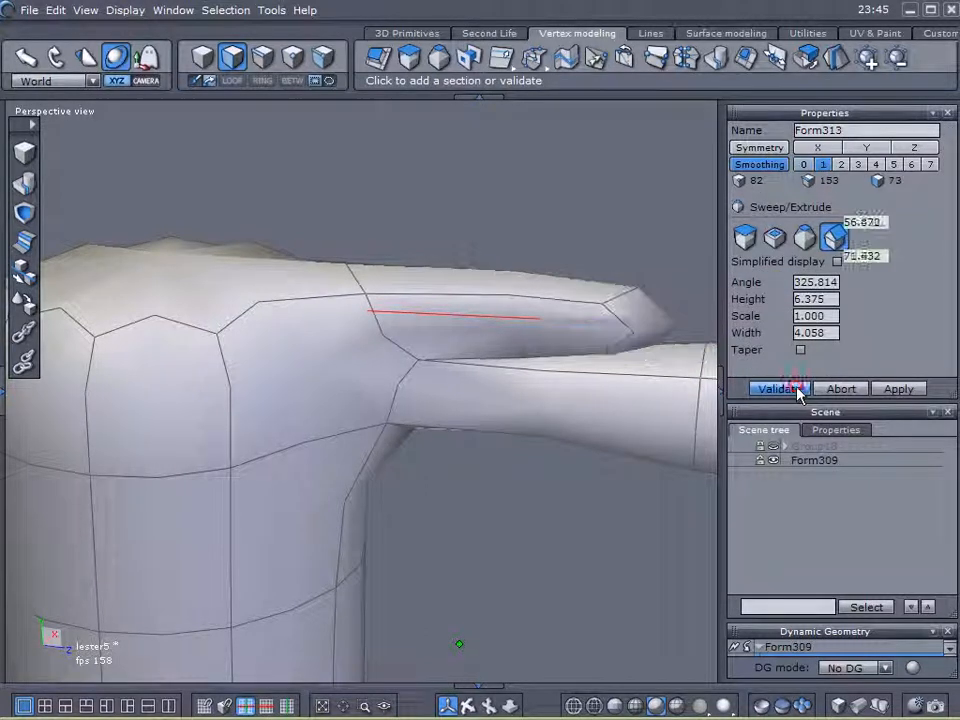
Undo the trial extrusion above the arm
click(309, 284)
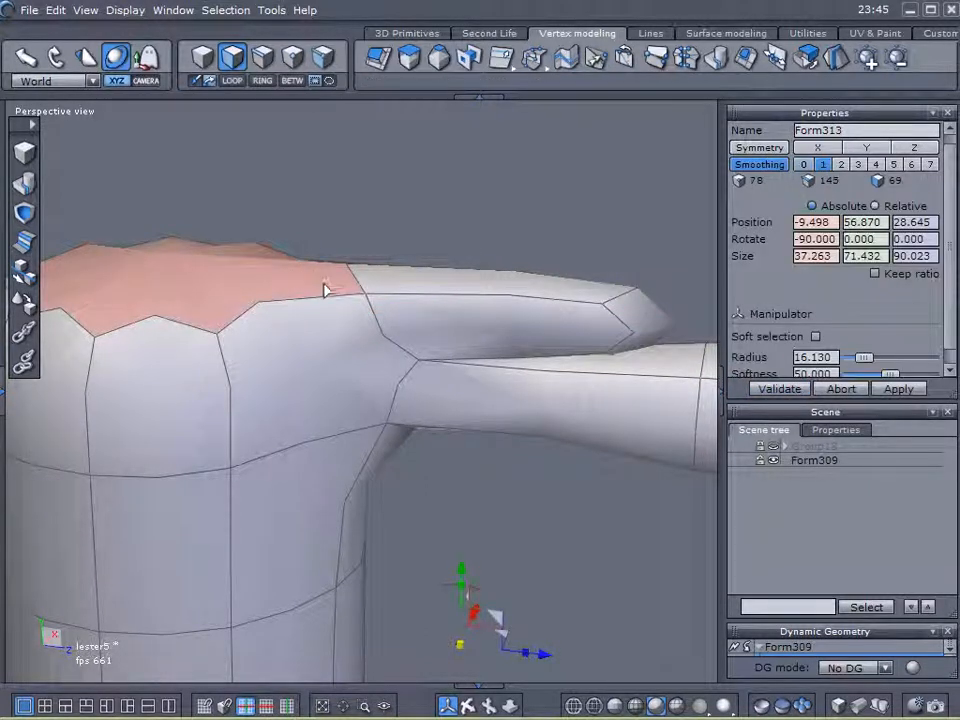
drag(516, 278, 52, 258)
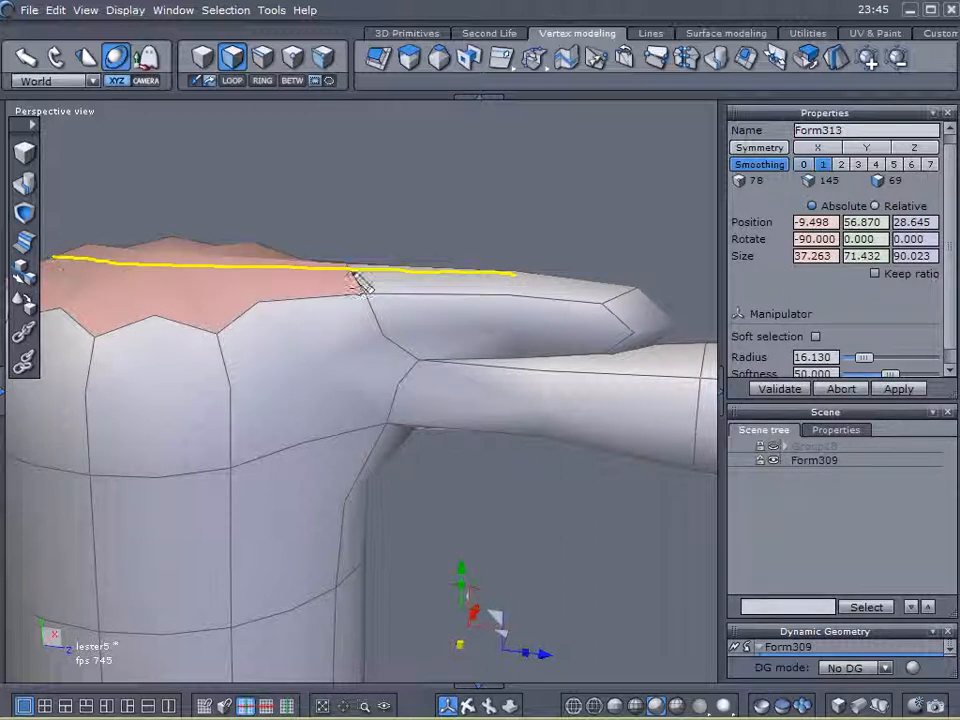
mouse_move(355, 283)
mouse_down()
mouse_move(280, 222)
mouse_move(172, 207)
mouse_move(42, 248)
mouse_move(8, 334)
mouse_up()
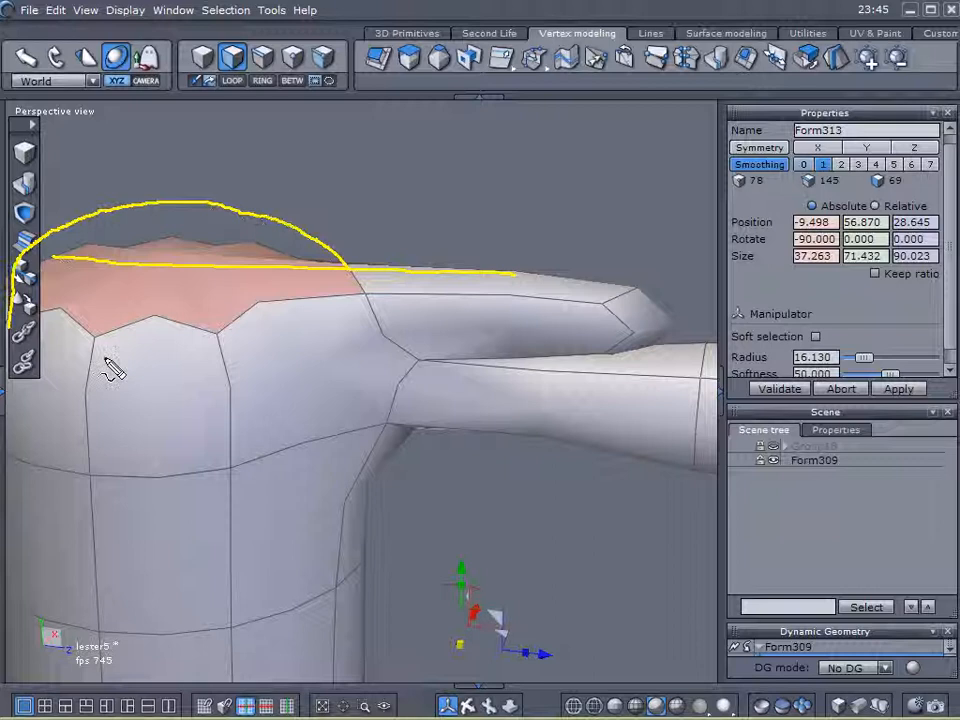
click(765, 389)
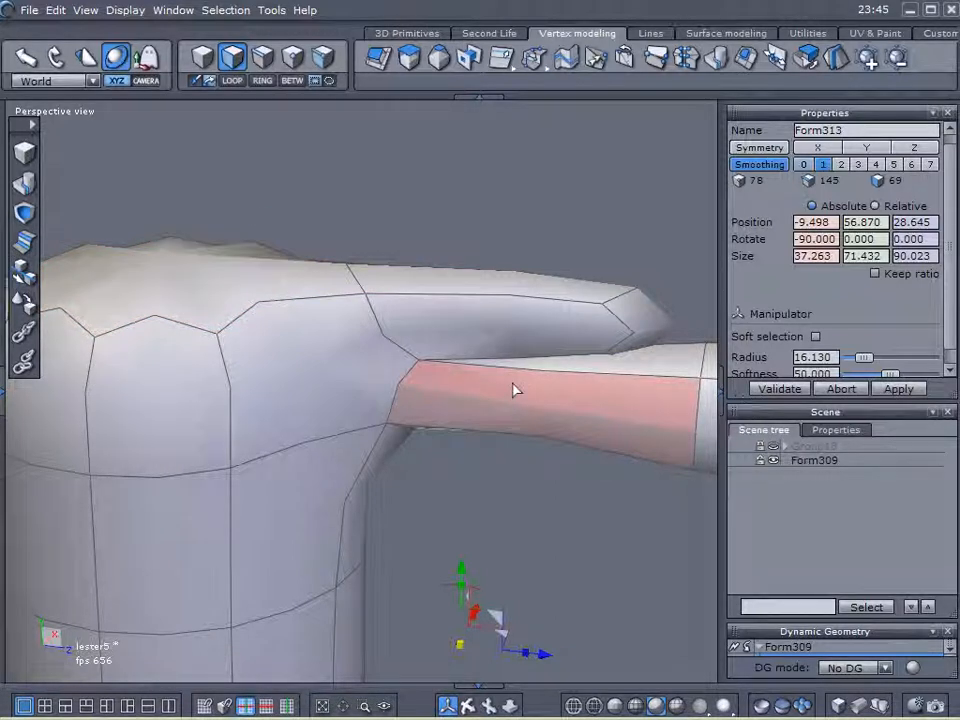
click(838, 390)
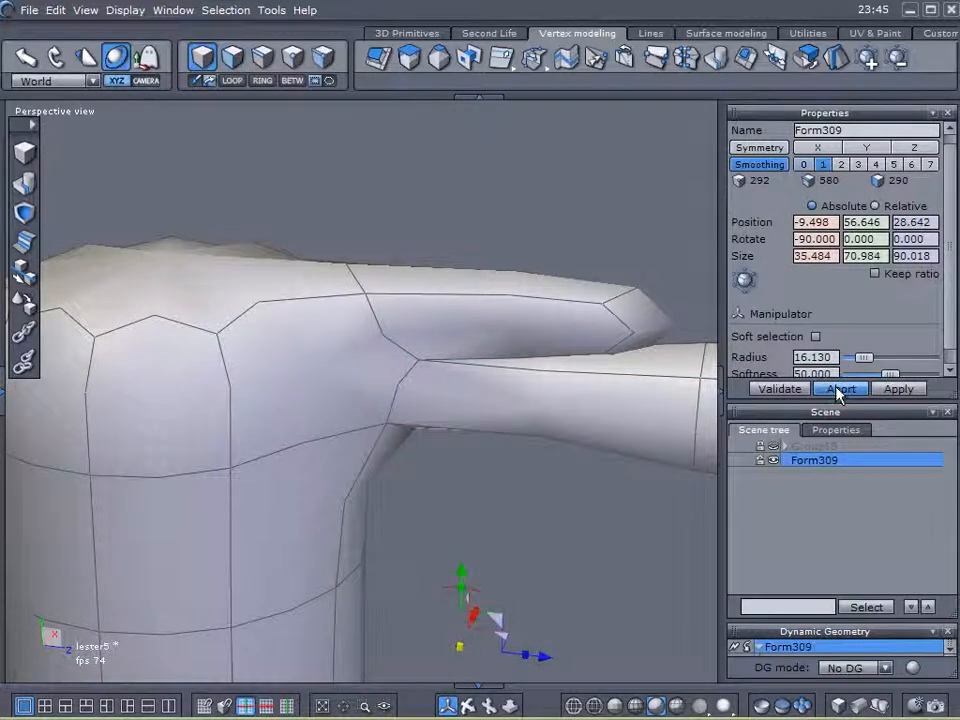
click(630, 369)
Try pulling the cylinder body's bottom cap face straight down to Y about -11.8 and undo the move
middle_drag(428, 428, 393, 413)
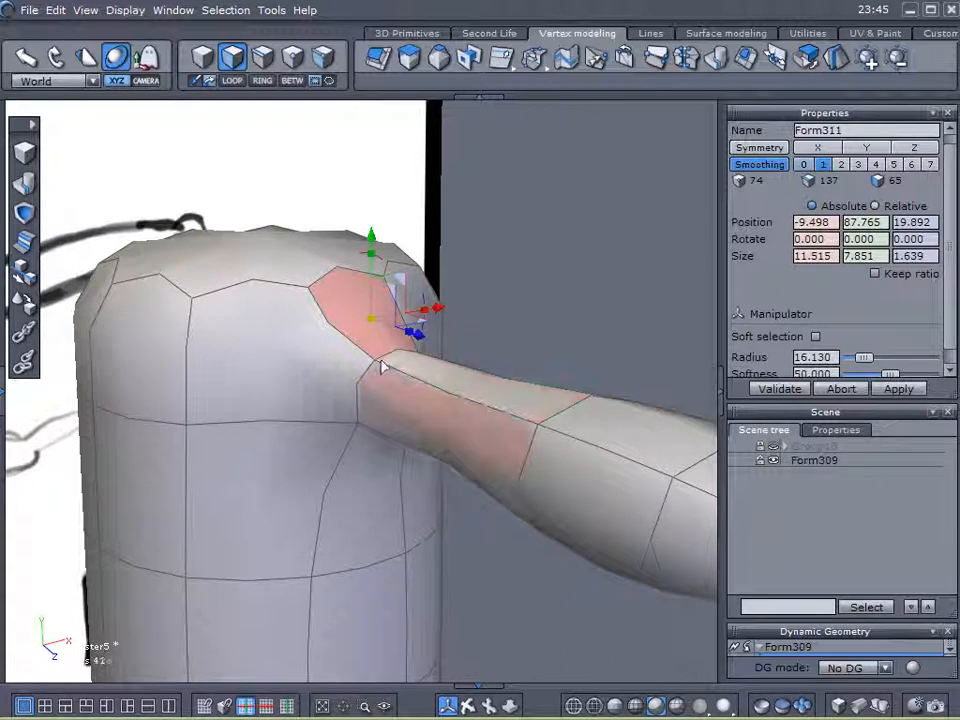
scroll(430, 454, down, 3)
middle_drag(433, 454, 352, 440)
middle_drag(352, 445, 354, 375)
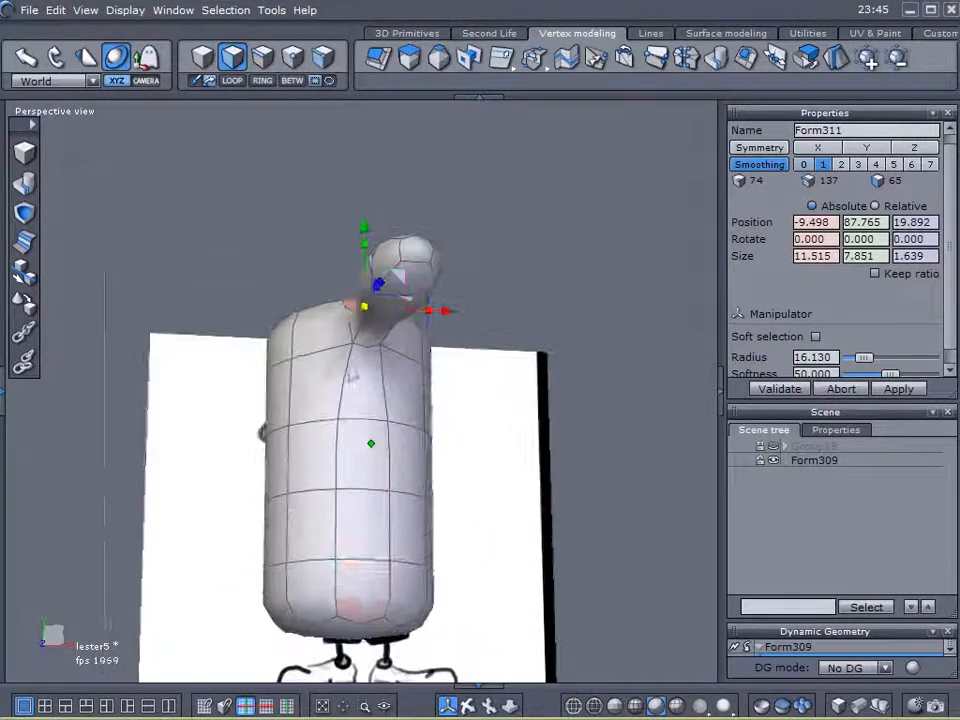
right_drag(485, 562, 476, 290)
click(330, 350)
drag(334, 264, 314, 400)
scroll(448, 397, down, 4)
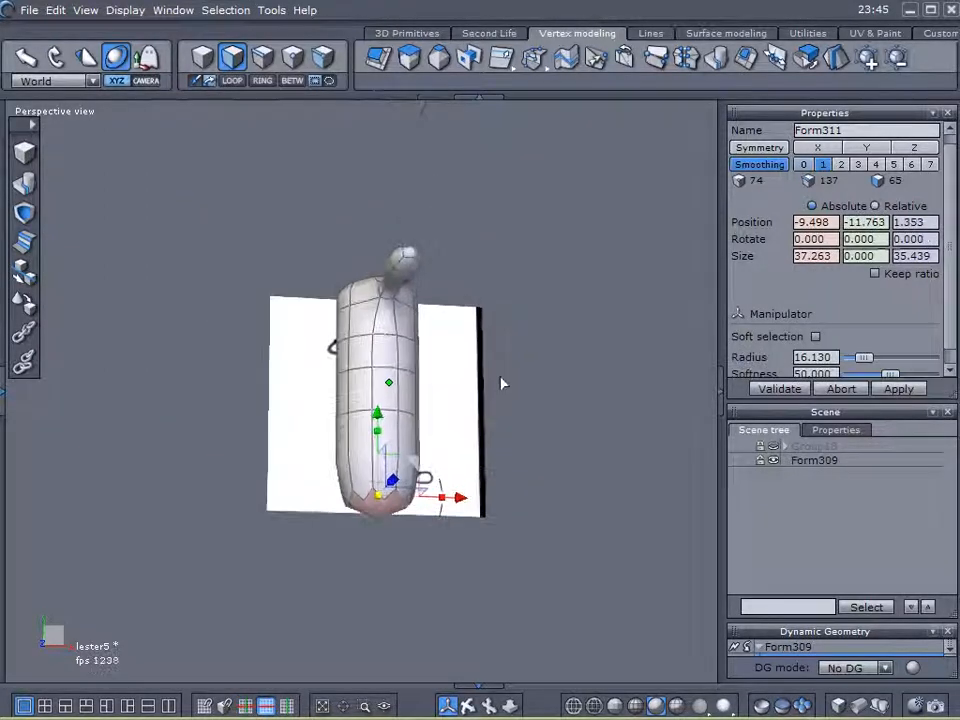
scroll(395, 437, up, 5)
mouse_move(347, 547)
mouse_down()
mouse_move(364, 615)
mouse_move(357, 683)
mouse_up()
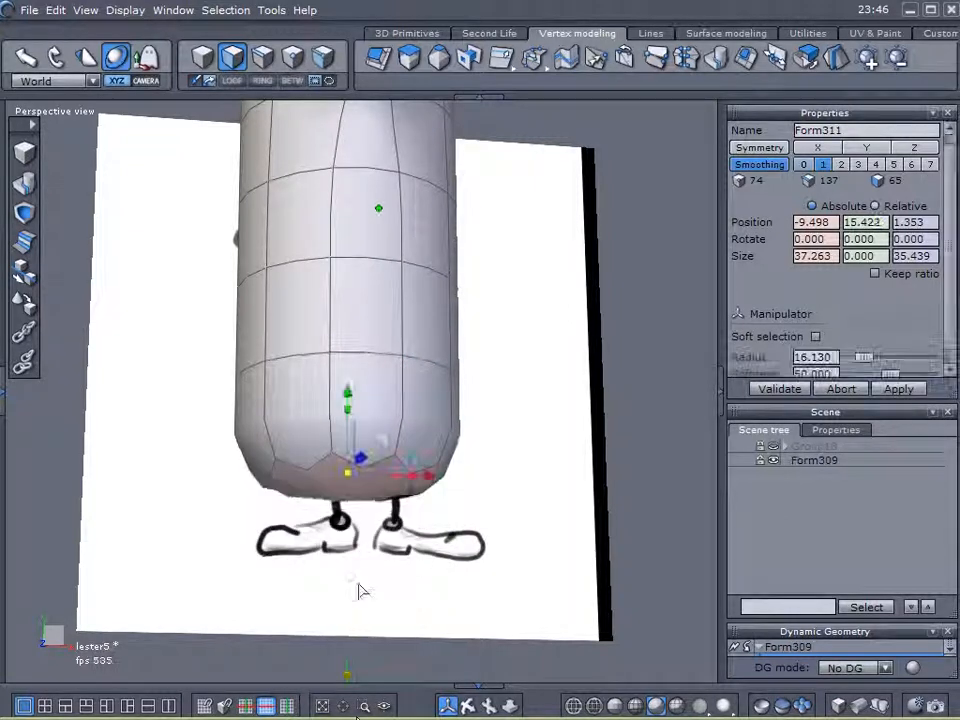
Select the full edge loop just above the body's bottom and lower it to Y about 20.7
click(263, 60)
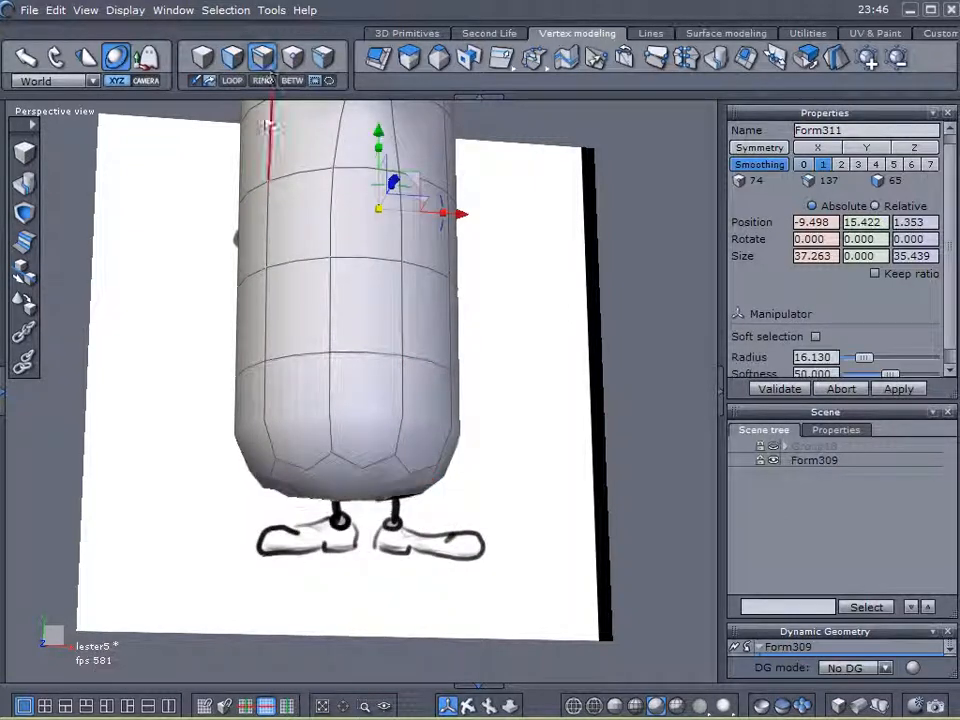
click(313, 357)
click(232, 80)
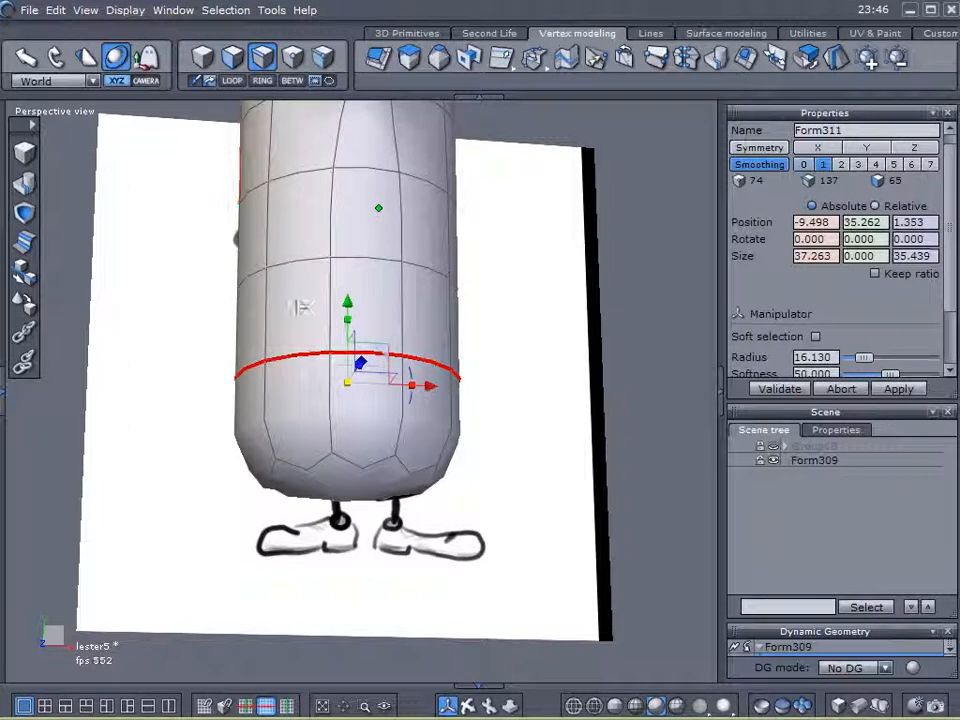
drag(349, 332, 349, 400)
Select the body's bottom cap face and lower it to Y about -2.3
click(232, 56)
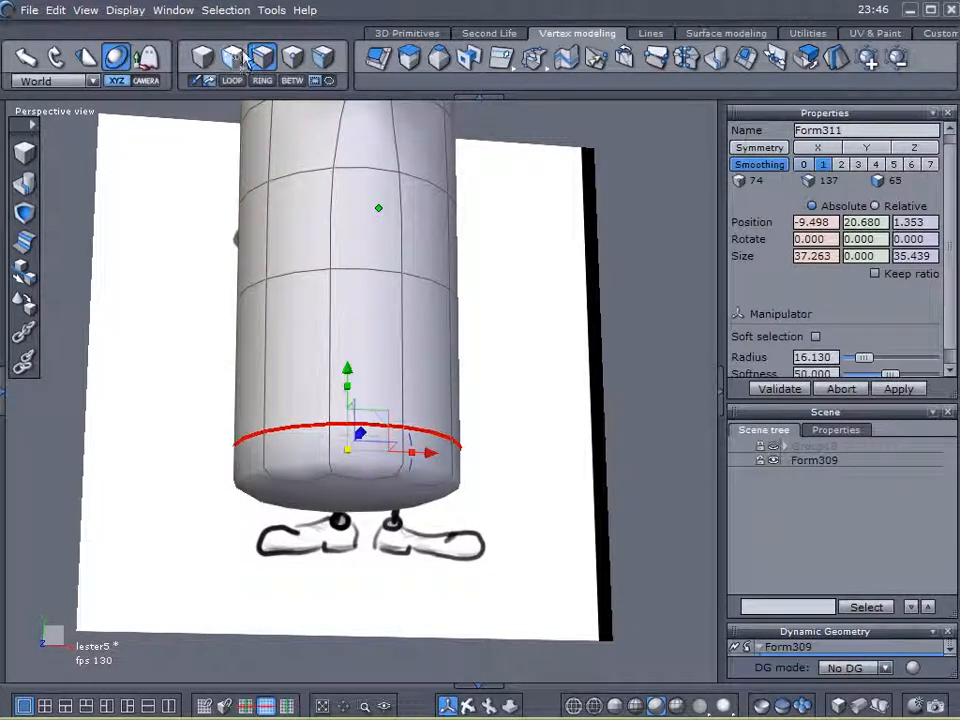
click(360, 445)
drag(361, 448, 345, 521)
mouse_move(345, 521)
middle_down()
mouse_move(478, 462)
mouse_move(544, 456)
mouse_move(478, 497)
mouse_move(489, 536)
mouse_move(632, 548)
mouse_move(480, 552)
middle_up()
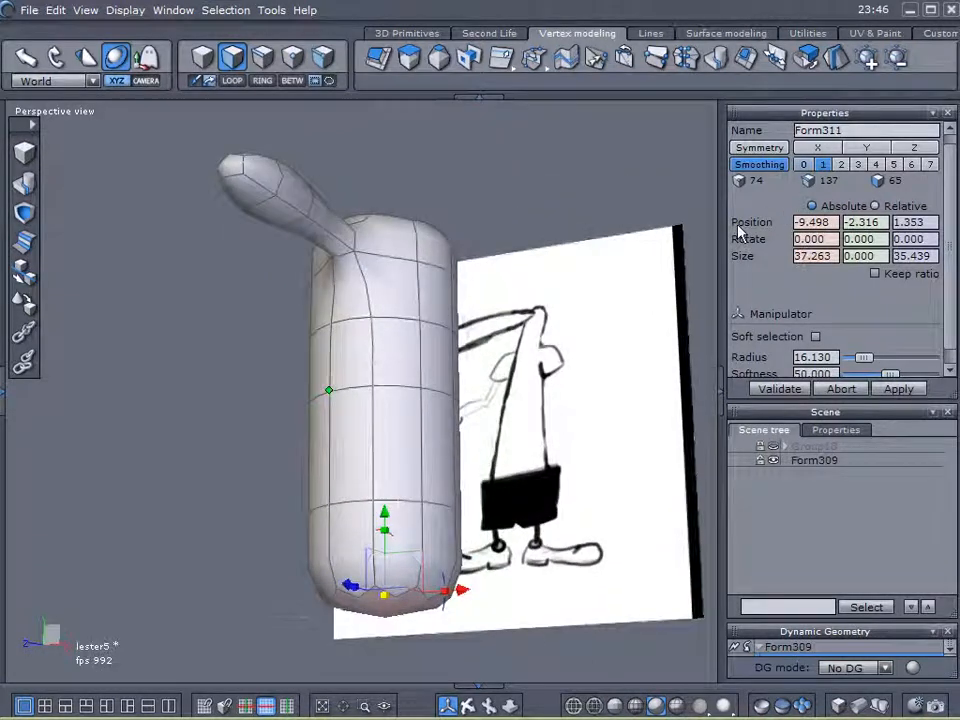
Turn on soft selection for the bottom cap and bring its radius, softness and freeze settings into view
click(815, 337)
click(934, 413)
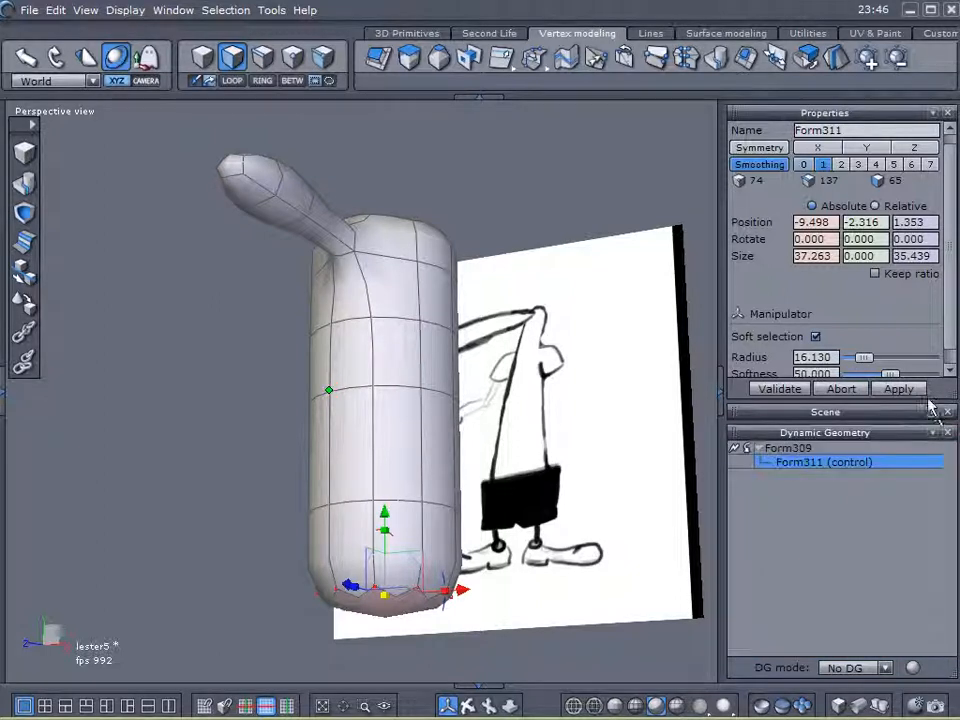
drag(955, 337, 955, 357)
right_drag(619, 466, 641, 436)
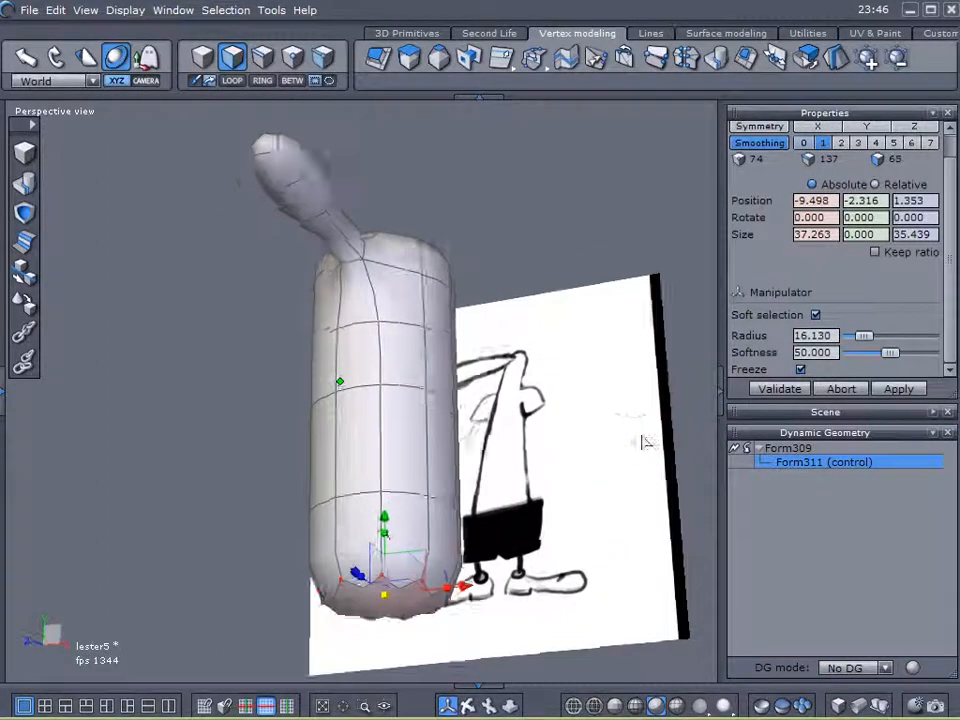
Switch soft selection off and on again to compare which points are affected around the bottom cap
scroll(446, 506, up, 6)
scroll(446, 506, down, 2)
right_drag(509, 514, 525, 458)
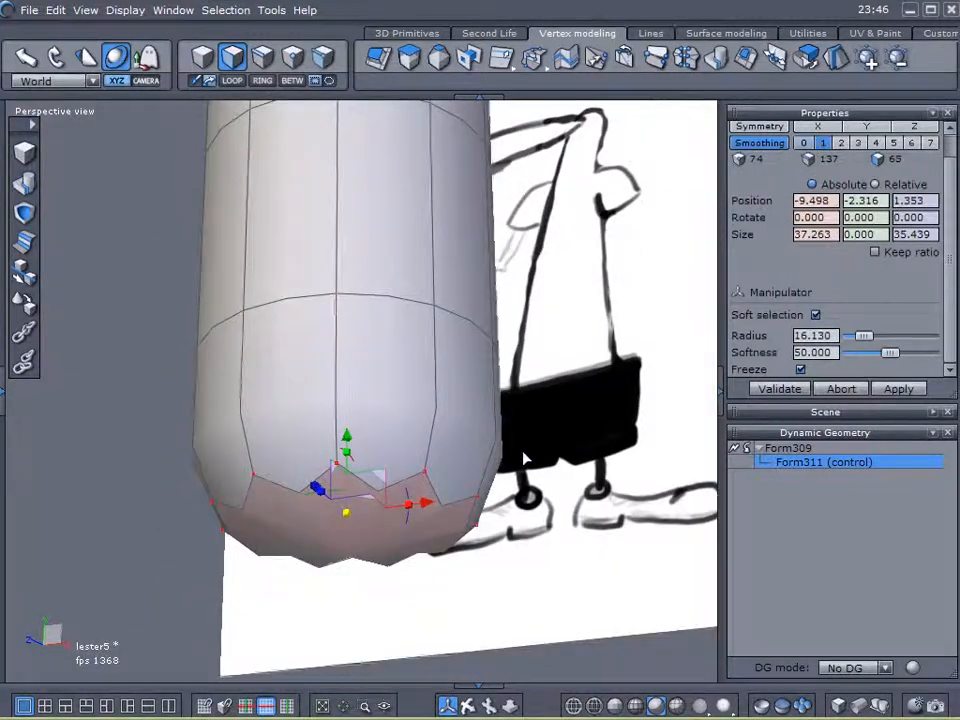
alt+drag(410, 415, 602, 478)
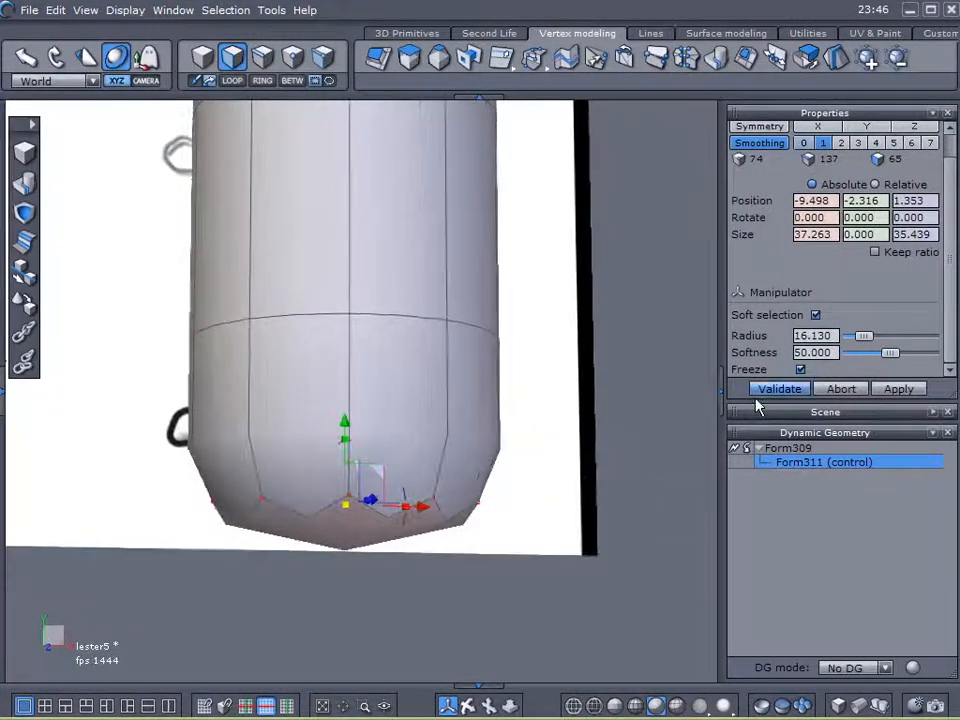
click(816, 315)
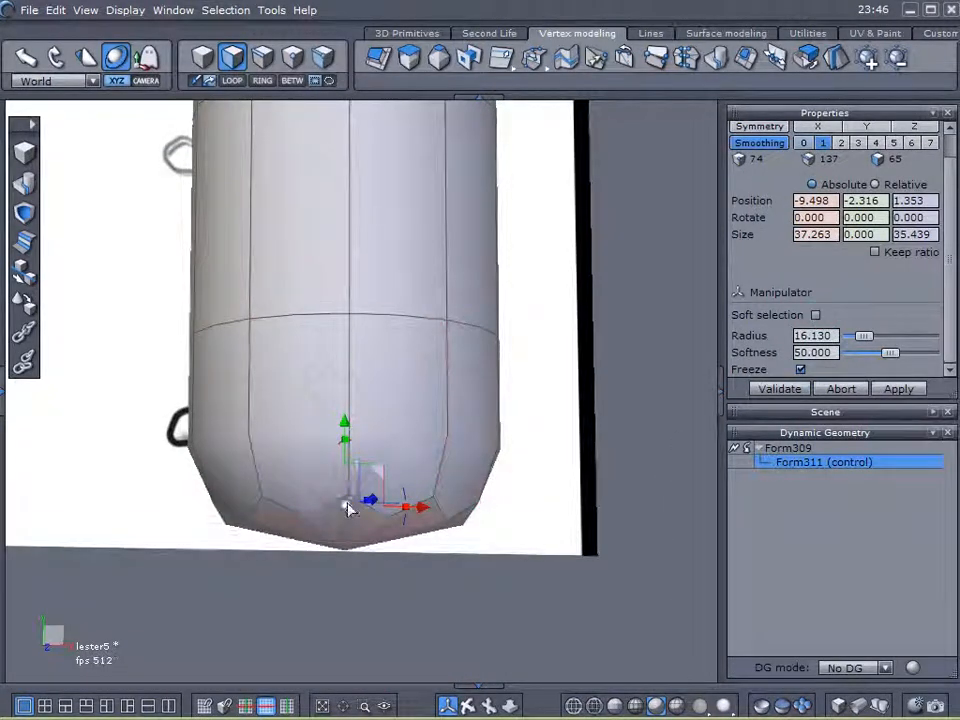
click(285, 510)
scroll(280, 510, up, 3)
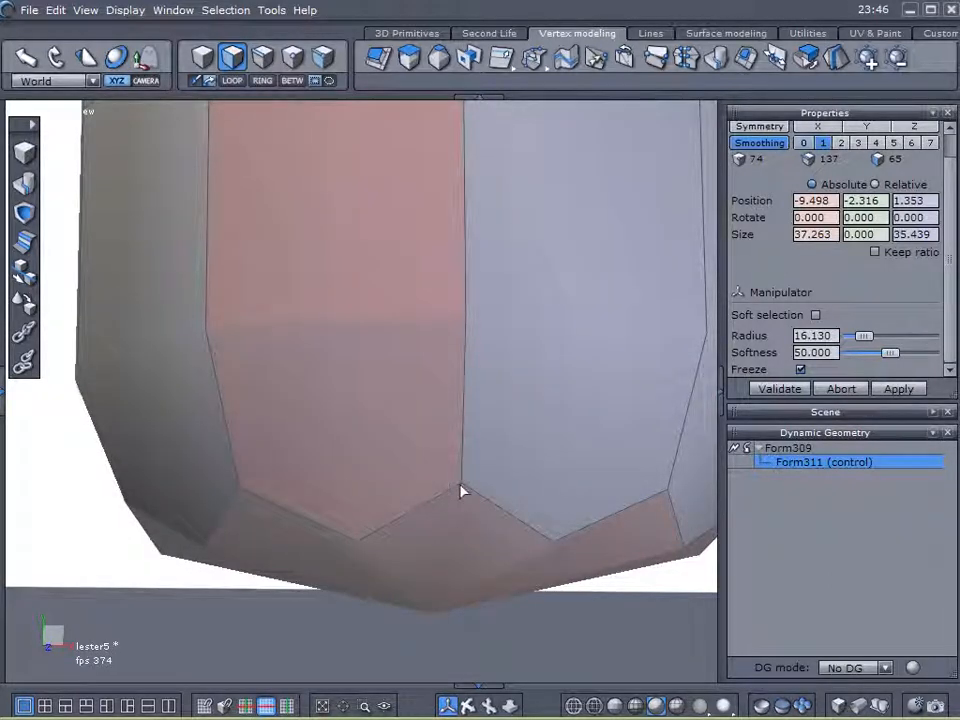
click(815, 316)
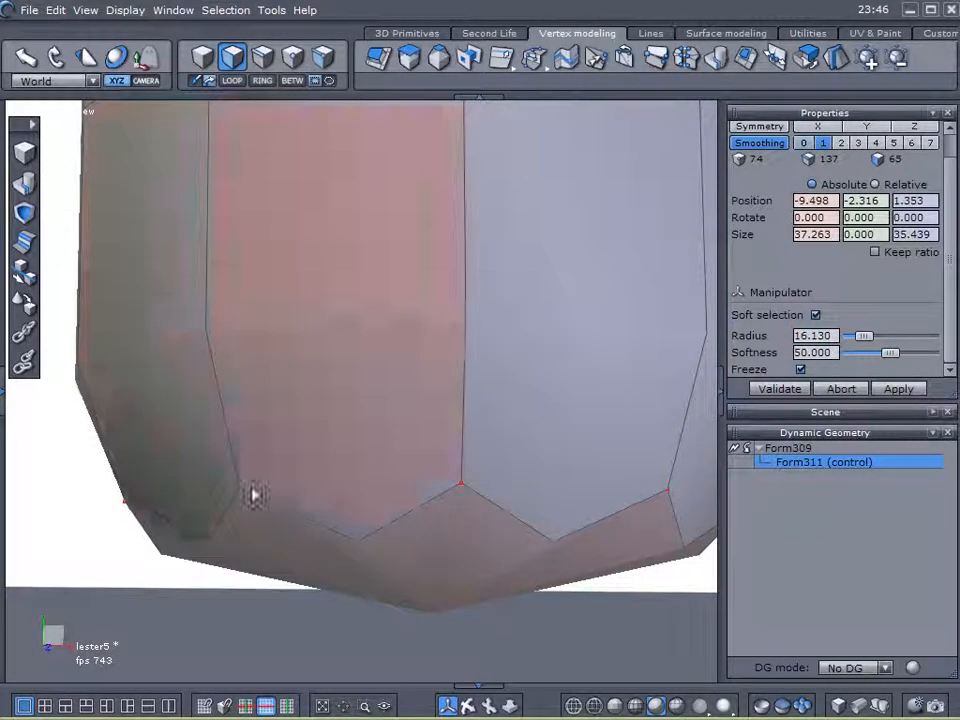
scroll(502, 472, down, 3)
scroll(515, 460, down, 3)
middle_drag(612, 394, 504, 449)
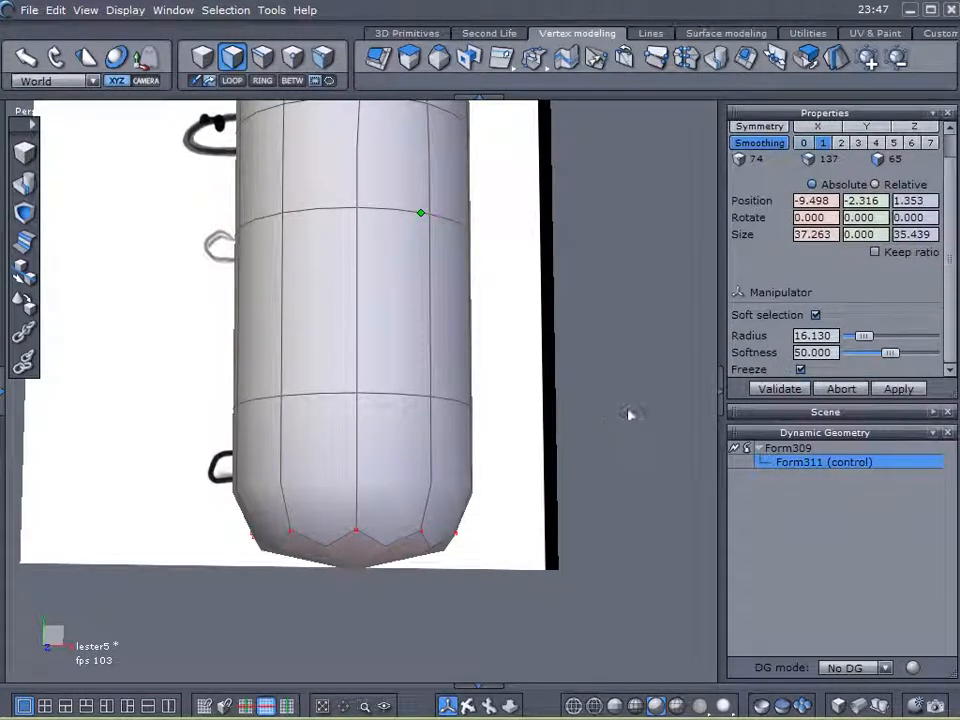
Increase the soft selection radius to about 71 so it reaches up the body
key(b)
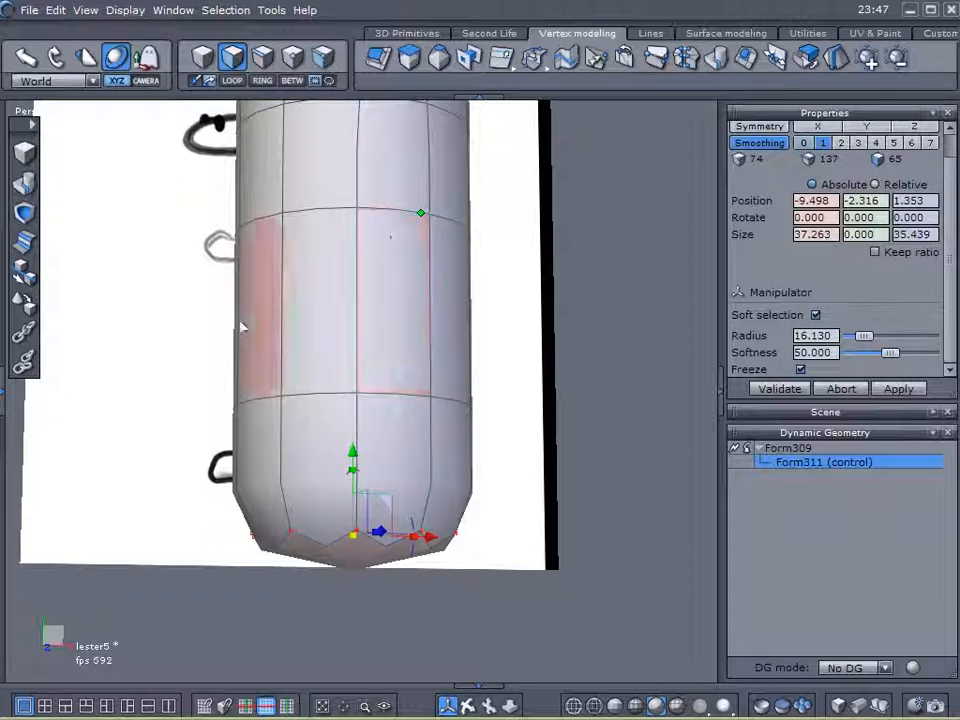
middle_drag(566, 323, 563, 367)
right_drag(563, 367, 537, 413)
scroll(537, 410, down, 3)
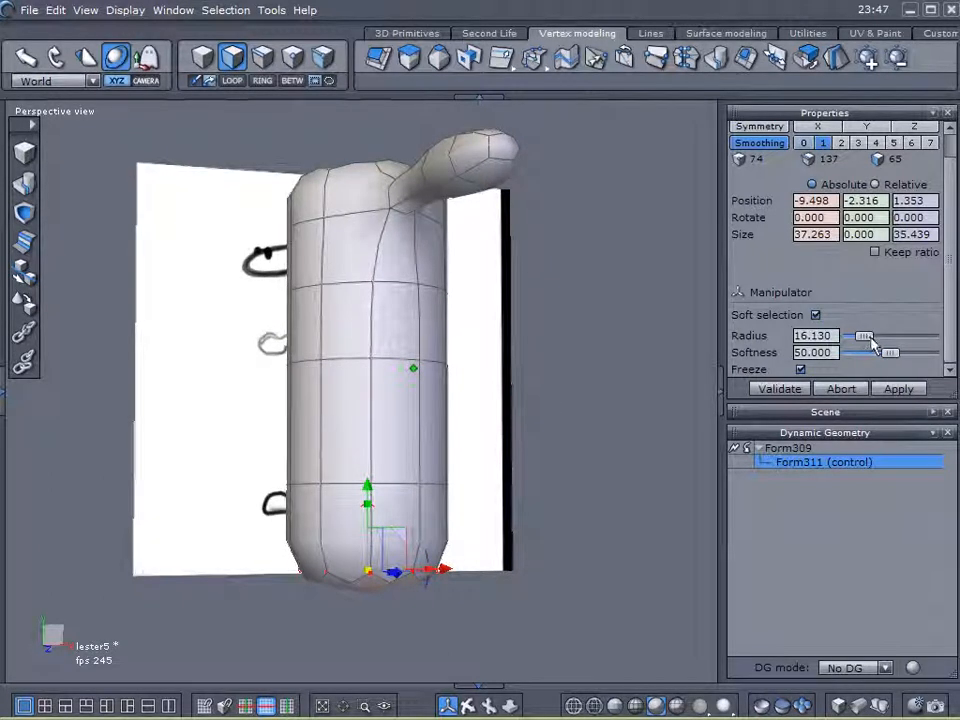
drag(877, 344, 930, 345)
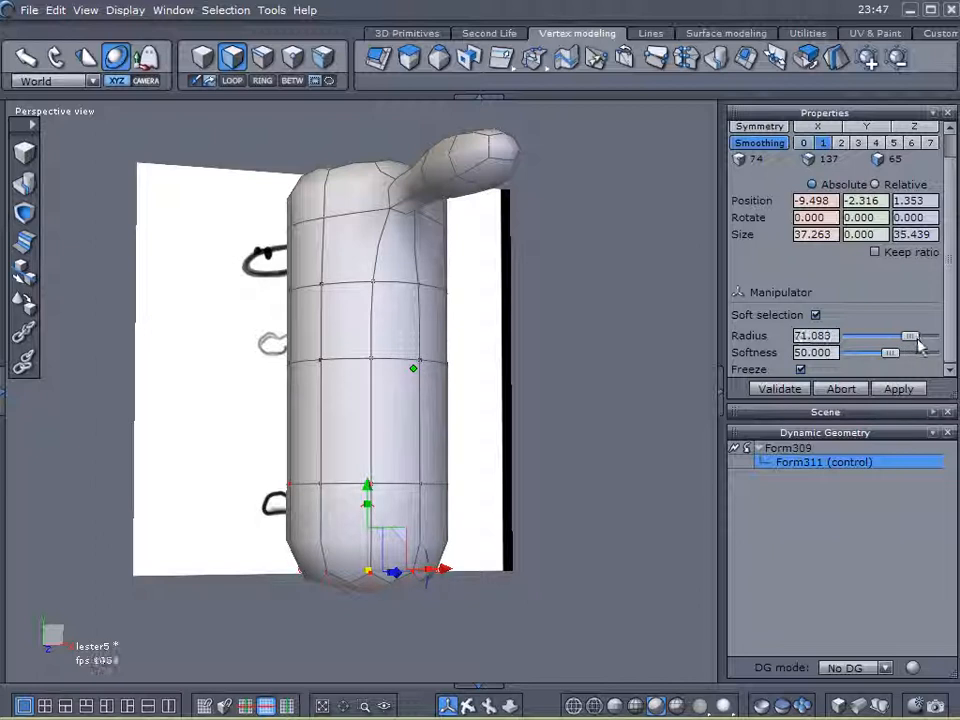
Try enlarging the bottom cap to about 71.3 by 67.8 with soft selection and undo the scaling
alt+right_drag(567, 487, 583, 445)
alt+drag(571, 520, 467, 542)
drag(381, 528, 557, 497)
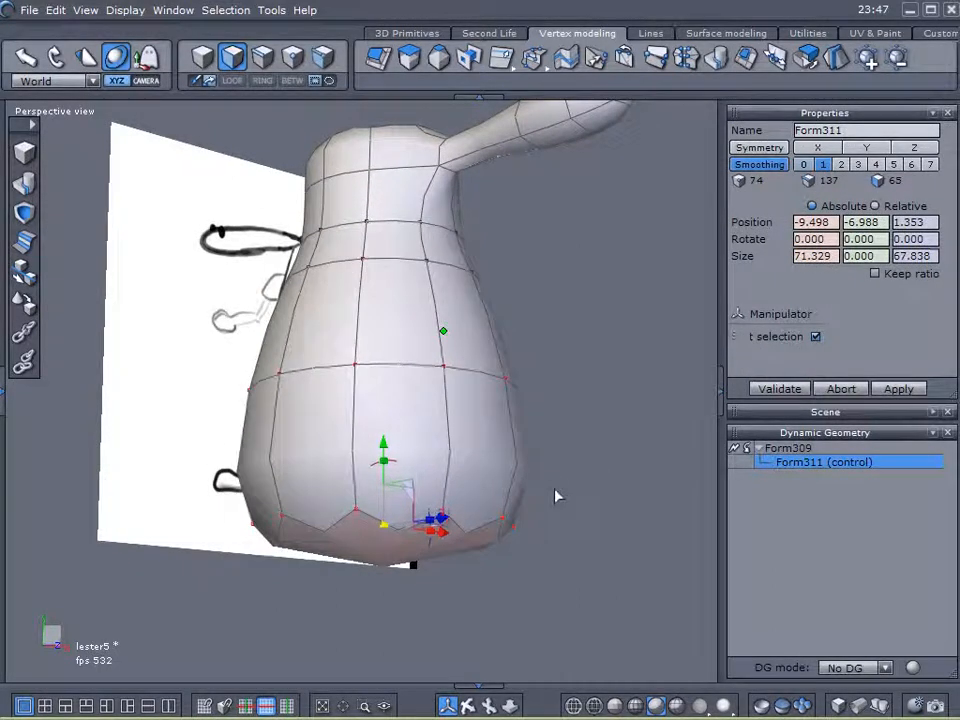
key(ctrl+z)
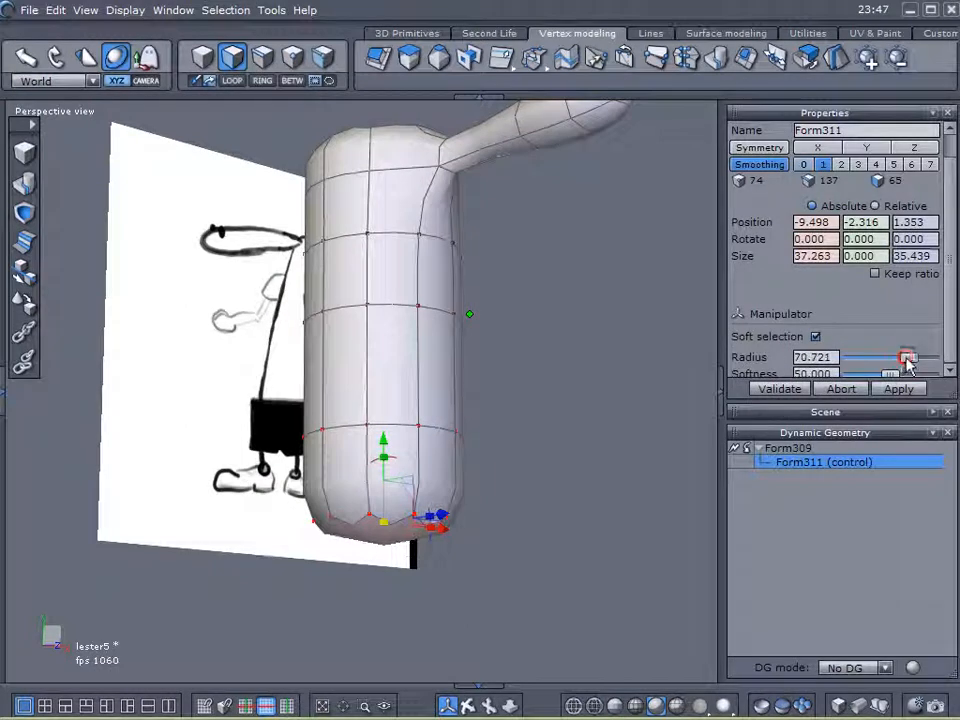
With soft selection at a radius of about 60, enlarge the bottom cap to about 121.3 by 115.3 and lower it to about Y -74.8
drag(383, 521, 559, 516)
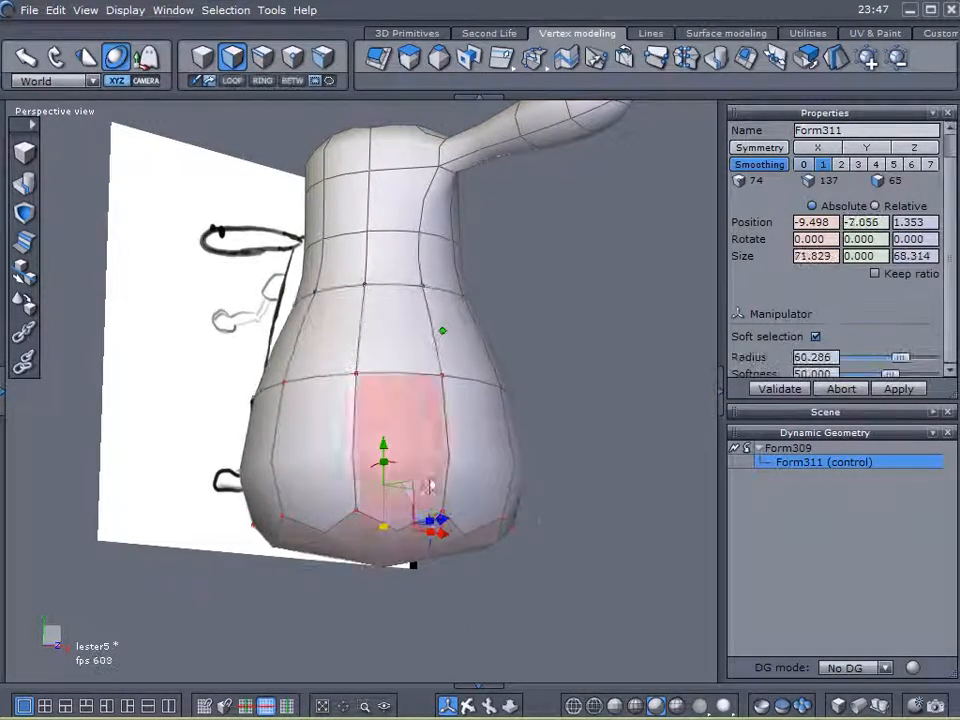
drag(388, 450, 384, 545)
middle_drag(553, 489, 521, 568)
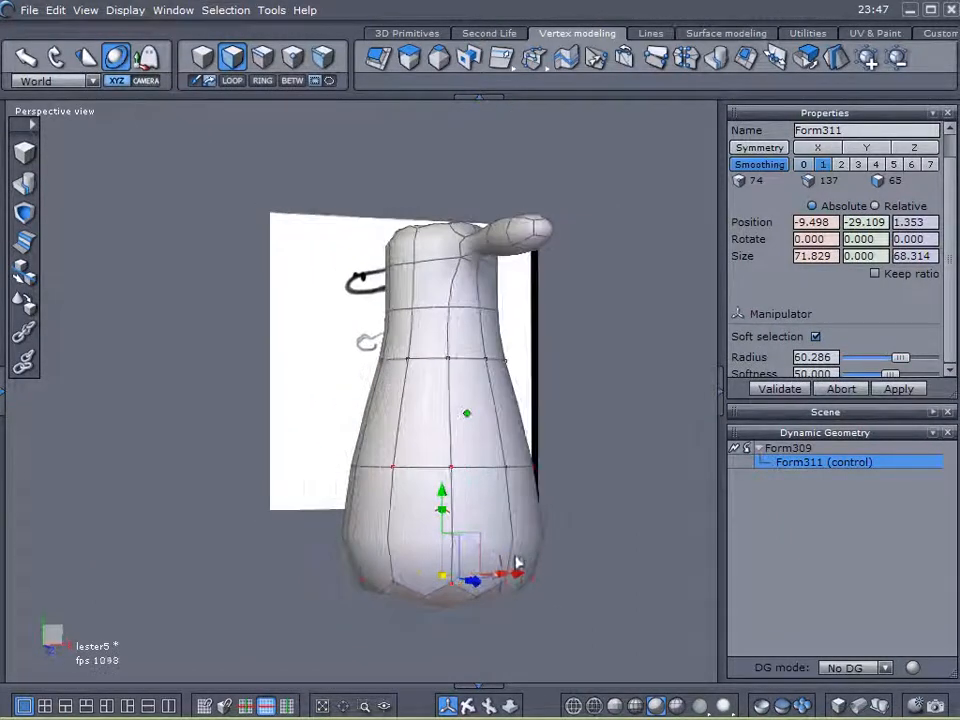
drag(435, 500, 430, 625)
scroll(545, 450, down, 2)
drag(435, 502, 574, 499)
With the soft selection radius reduced to about 42, enlarge the bottom cap to about 164.3 by 156.2 and lower it to about Y -174.5
mouse_move(901, 362)
mouse_down()
mouse_move(893, 358)
mouse_move(915, 362)
mouse_move(891, 362)
mouse_up()
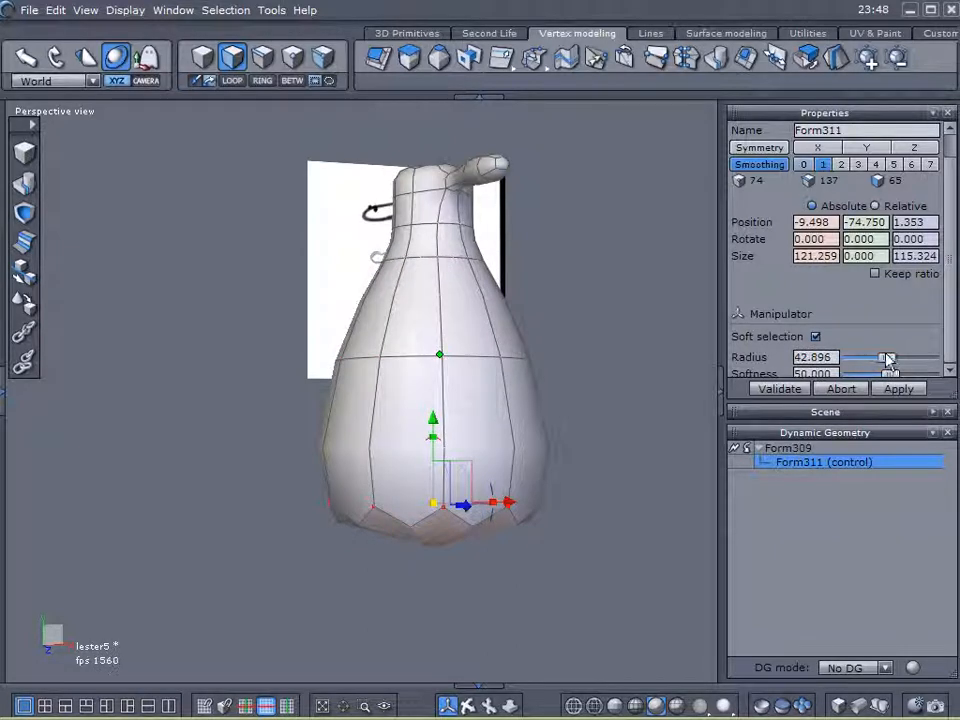
drag(440, 506, 510, 506)
drag(437, 436, 429, 651)
scroll(579, 464, down, 3)
middle_drag(607, 459, 606, 421)
right_drag(605, 420, 519, 459)
scroll(433, 313, up, 4)
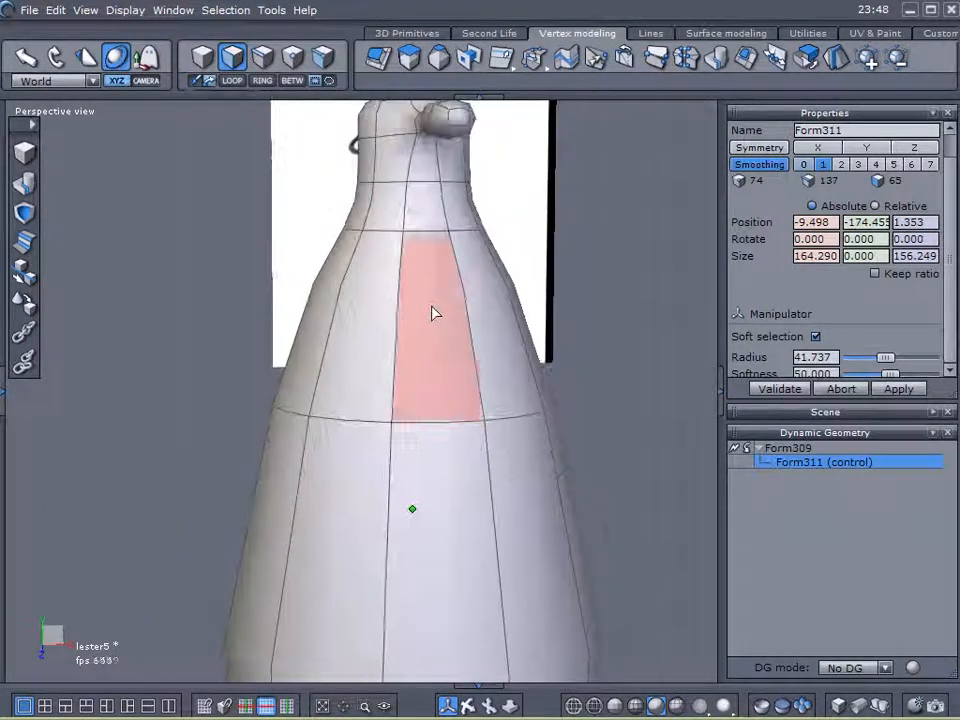
Turn off soft selection and shrink the edge loop around the middle of the body to about 71.6 by 68.1
click(262, 57)
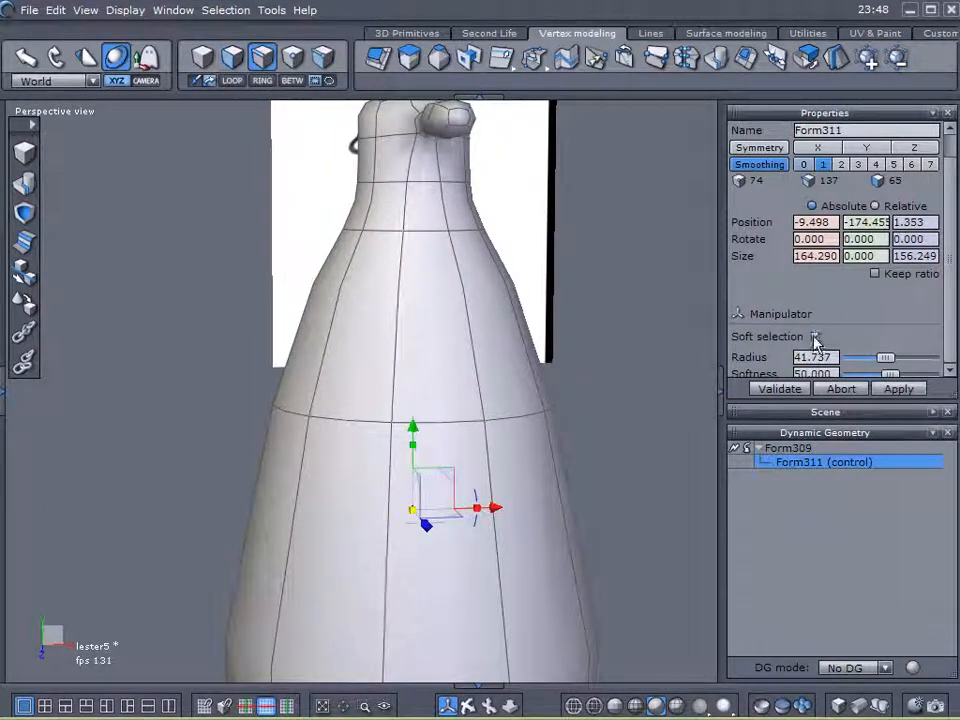
click(352, 420)
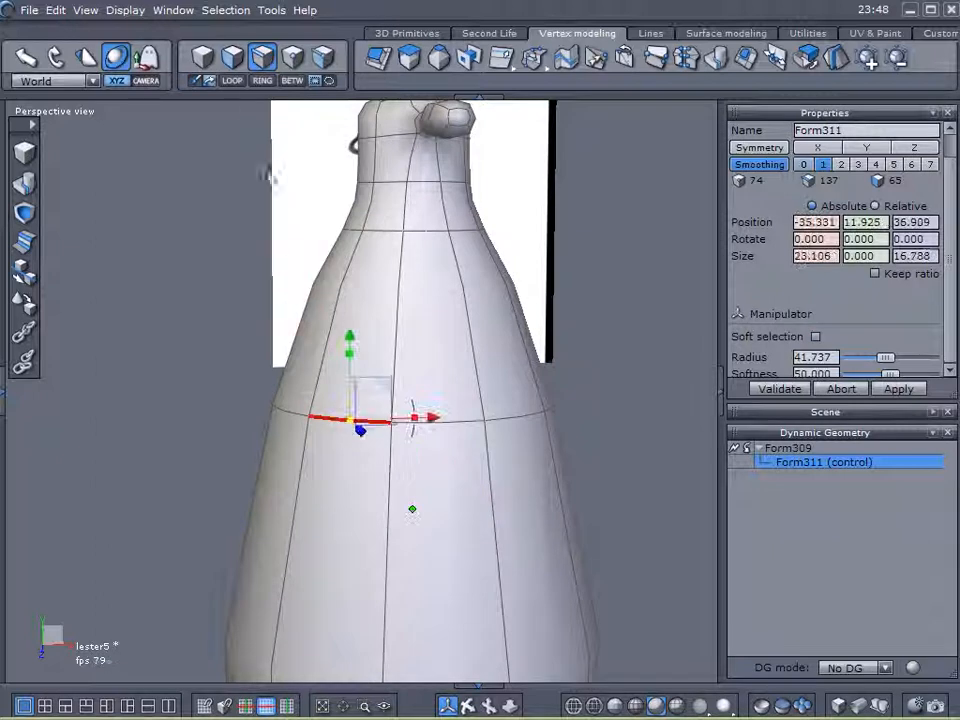
click(232, 81)
right_drag(393, 470, 441, 442)
drag(411, 403, 381, 403)
scroll(621, 456, down, 6)
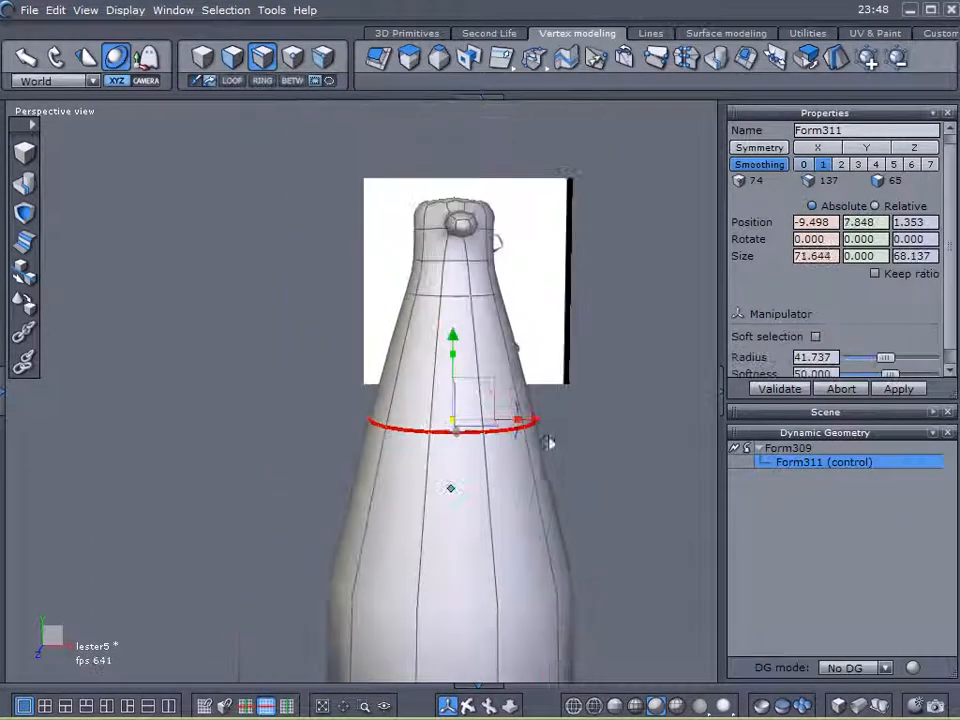
right_drag(600, 371, 621, 235)
right_drag(608, 293, 279, 189)
Try raising the bottom cap faces without soft selection and undo the move
click(232, 57)
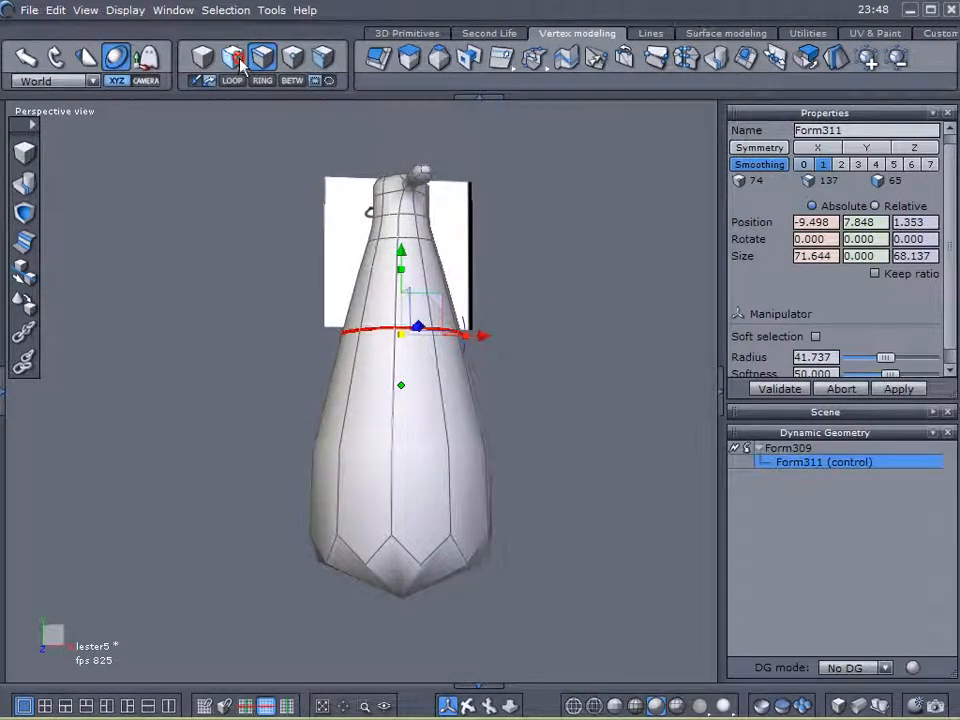
click(399, 579)
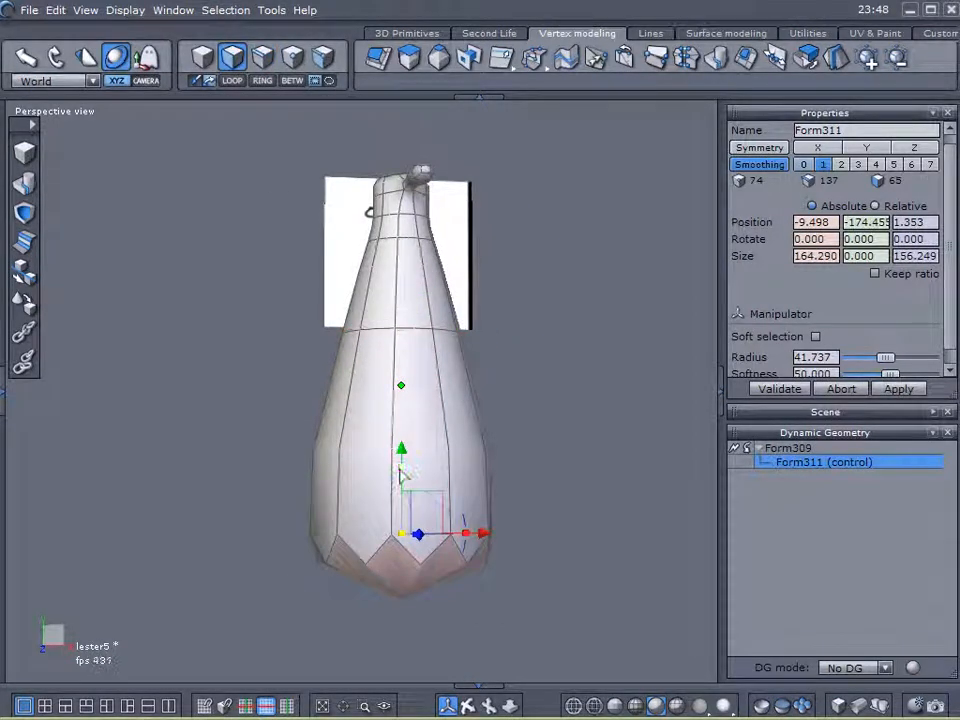
drag(401, 467, 402, 435)
key(ctrl+z)
right_drag(240, 510, 590, 496)
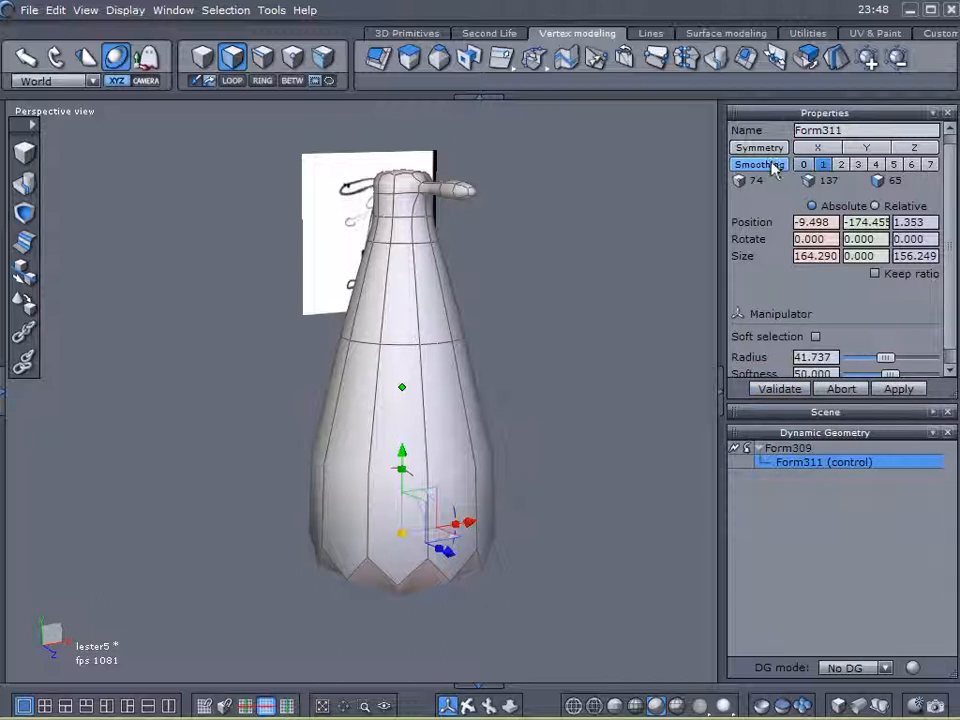
Collapse the body's dynamic geometry so the smoothing becomes real mesh
click(737, 449)
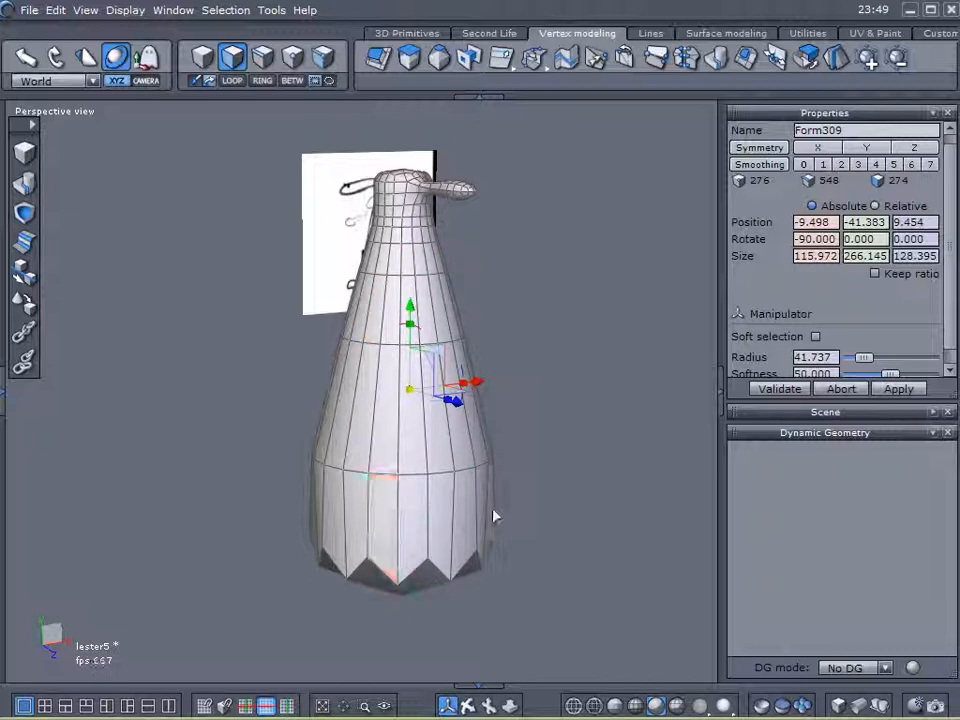
right_drag(439, 525, 385, 347)
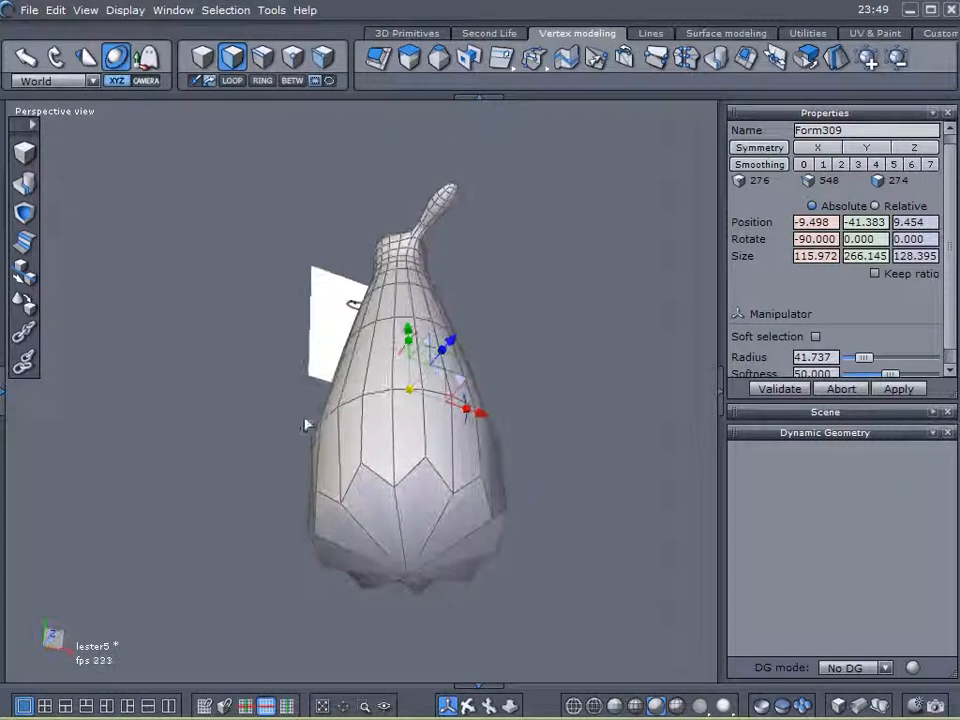
right_drag(306, 443, 246, 146)
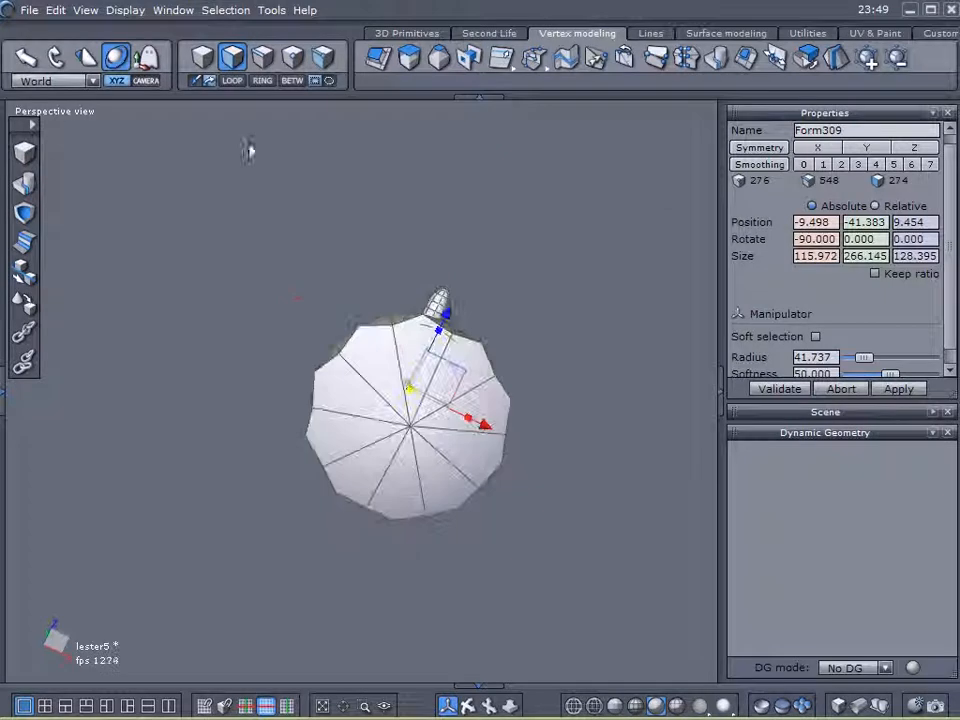
Try raising the centre point of the bottom cap to about Y -167, undo the move and deselect the point
click(411, 428)
right_drag(120, 249, 404, 636)
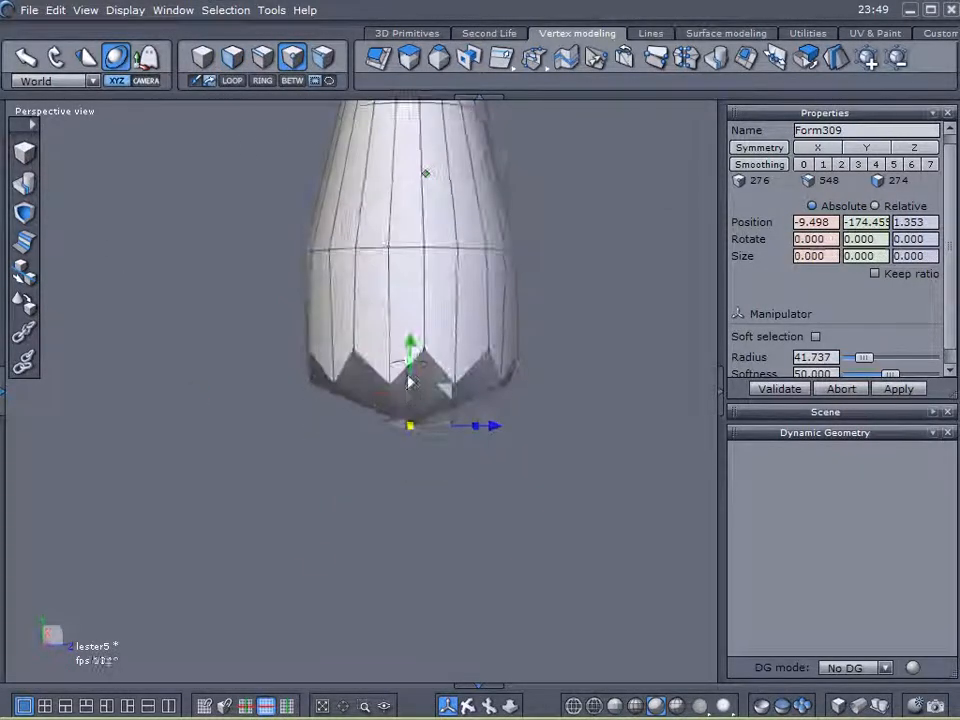
mouse_move(411, 343)
mouse_down()
mouse_move(414, 308)
mouse_move(418, 334)
mouse_up()
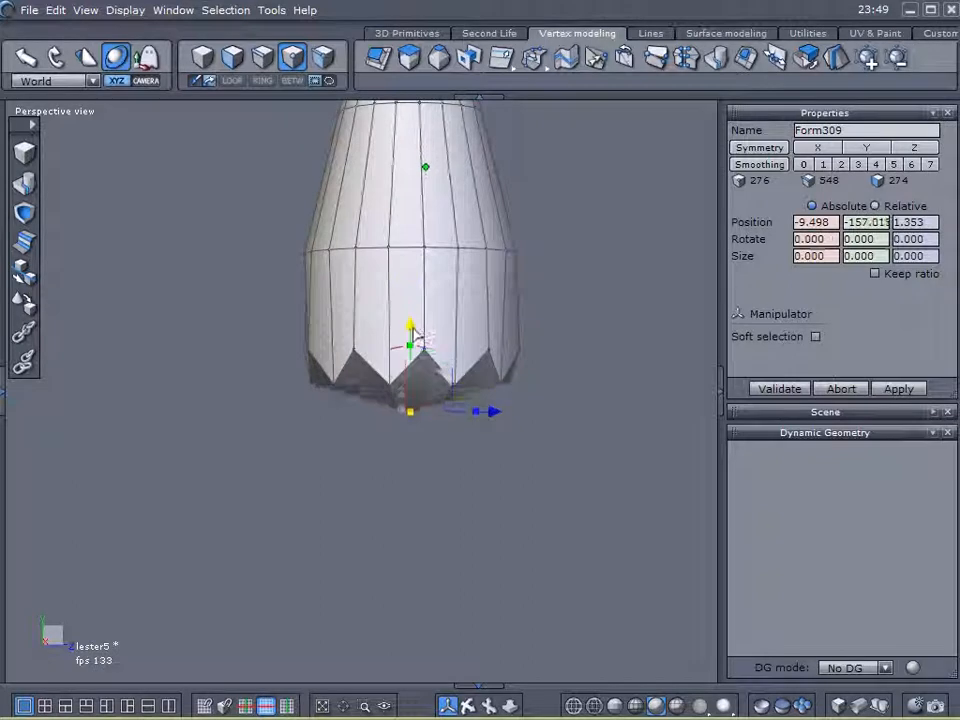
middle_drag(628, 332, 418, 422)
click(598, 397)
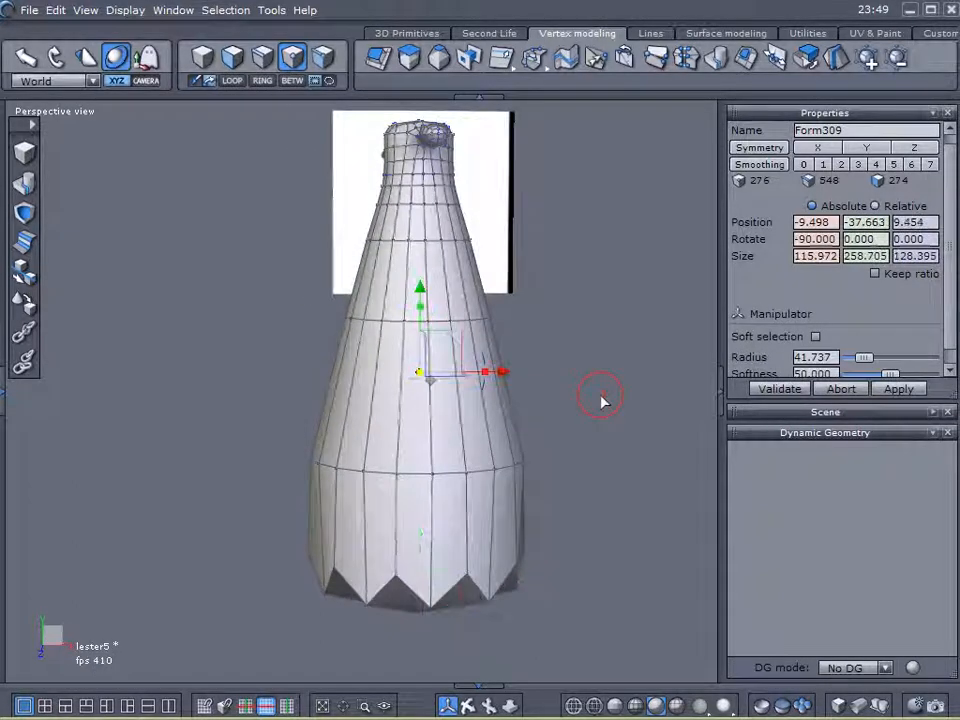
middle_drag(602, 401, 530, 360)
key(ctrl+z)
key(ctrl+z)
key(ctrl+z)
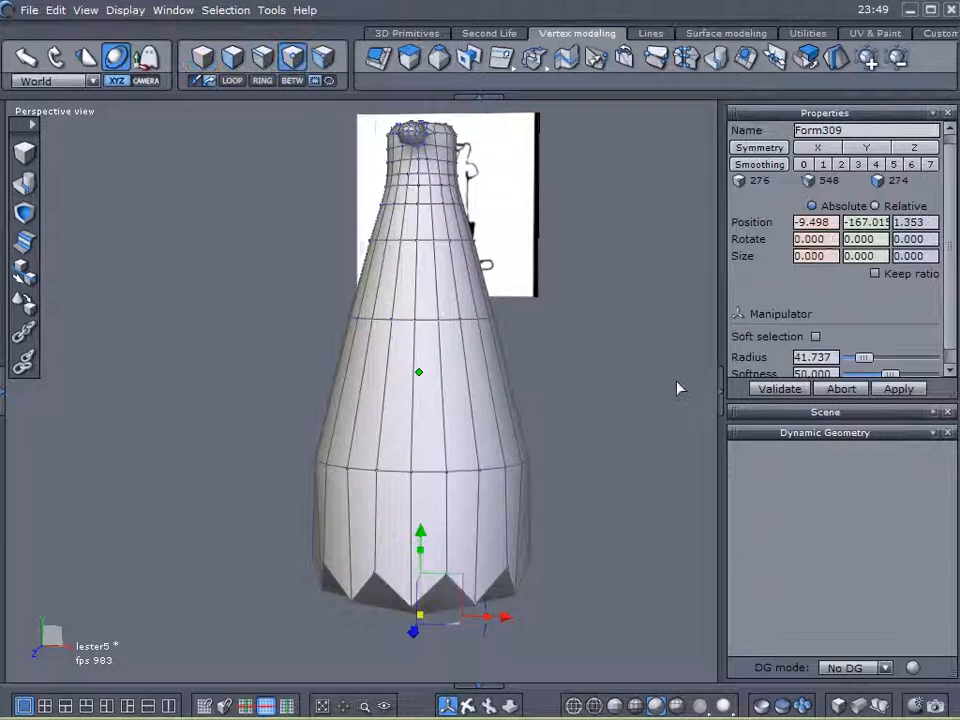
click(657, 397)
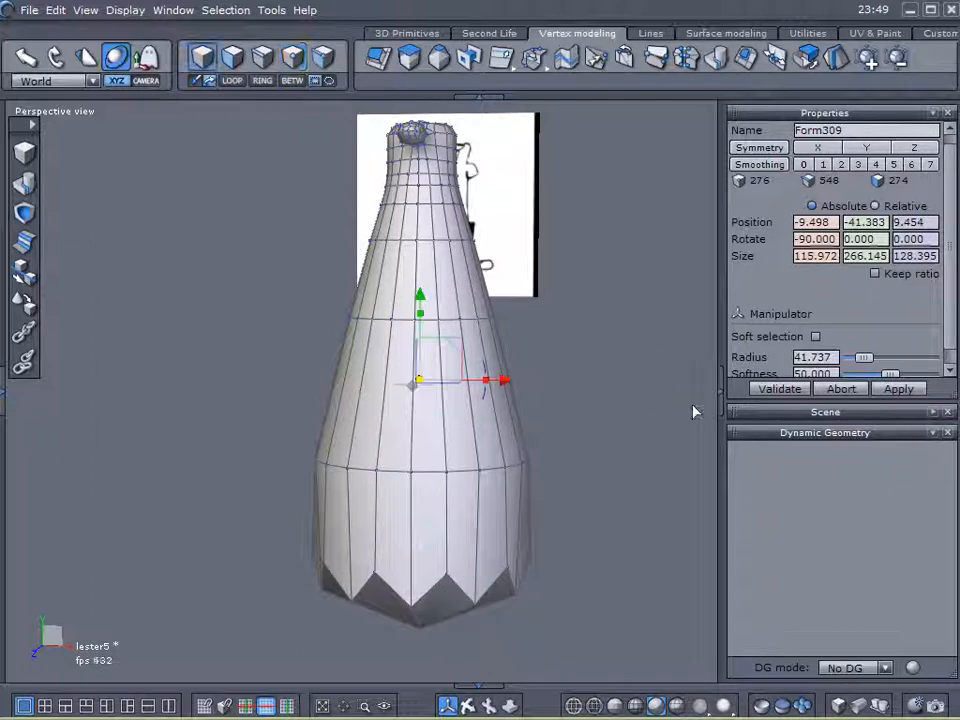
Expand the scene tree and undo the geometry collapse to get back the dynamically smoothed body
click(936, 420)
click(829, 587)
key(ctrl+z)
key(ctrl+z)
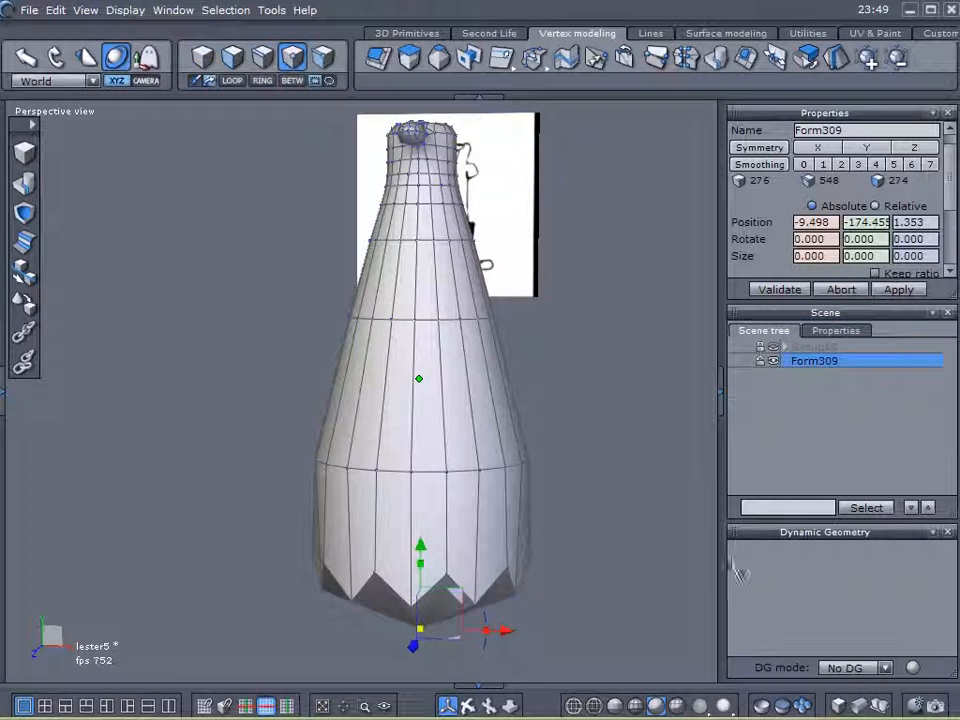
key(ctrl+z)
key(ctrl+z)
key(ctrl+z)
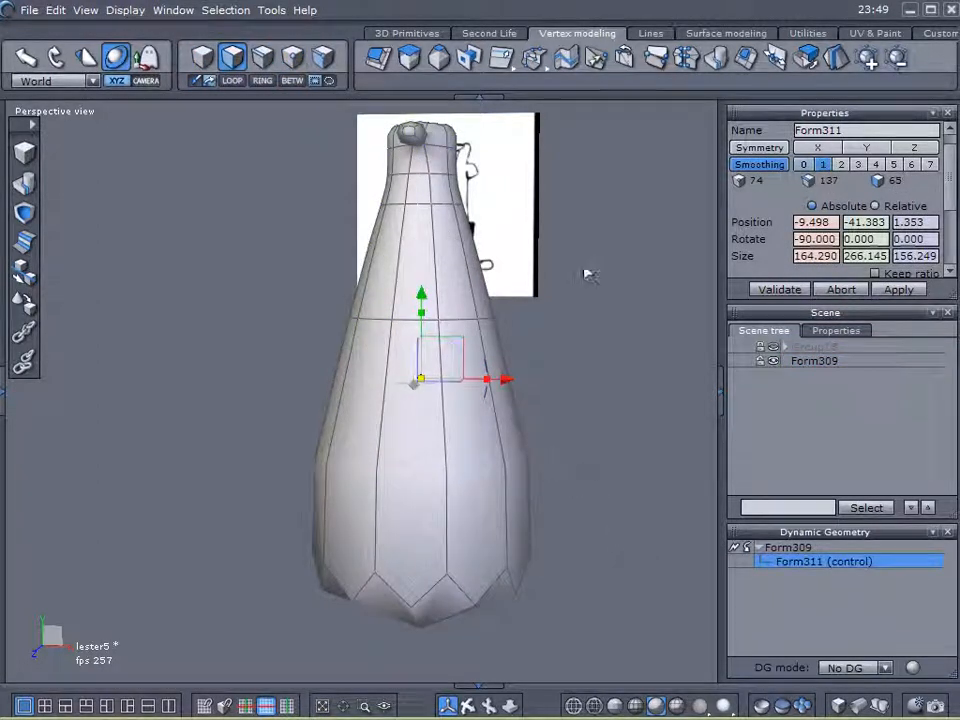
Collapse the body's dynamic geometry and apply smoothing level 1 to the resulting mesh
middle_drag(412, 352, 464, 411)
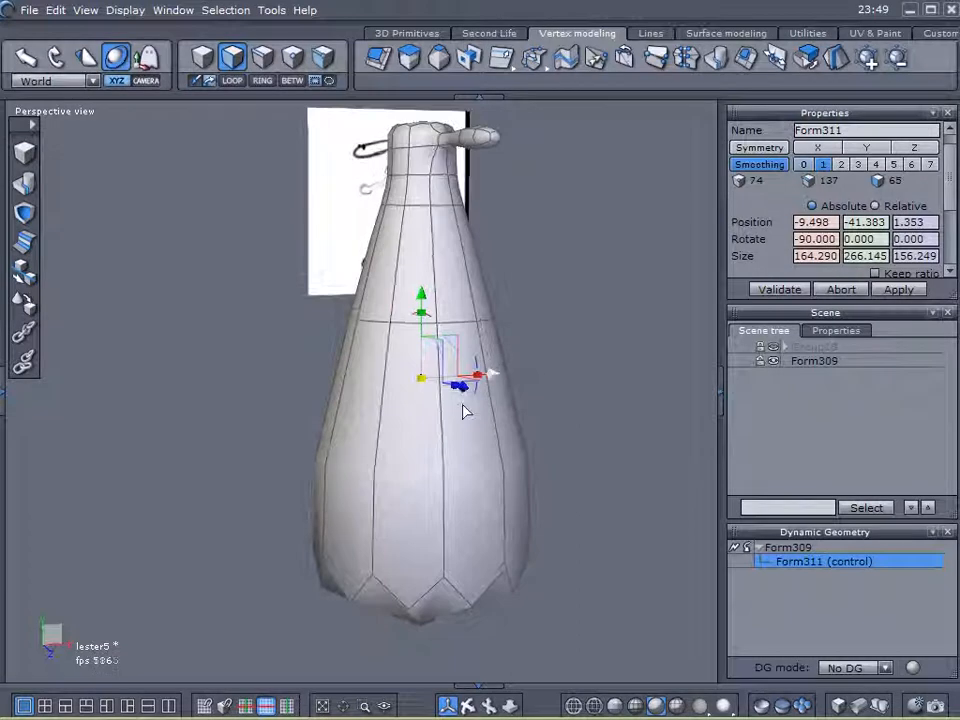
click(740, 549)
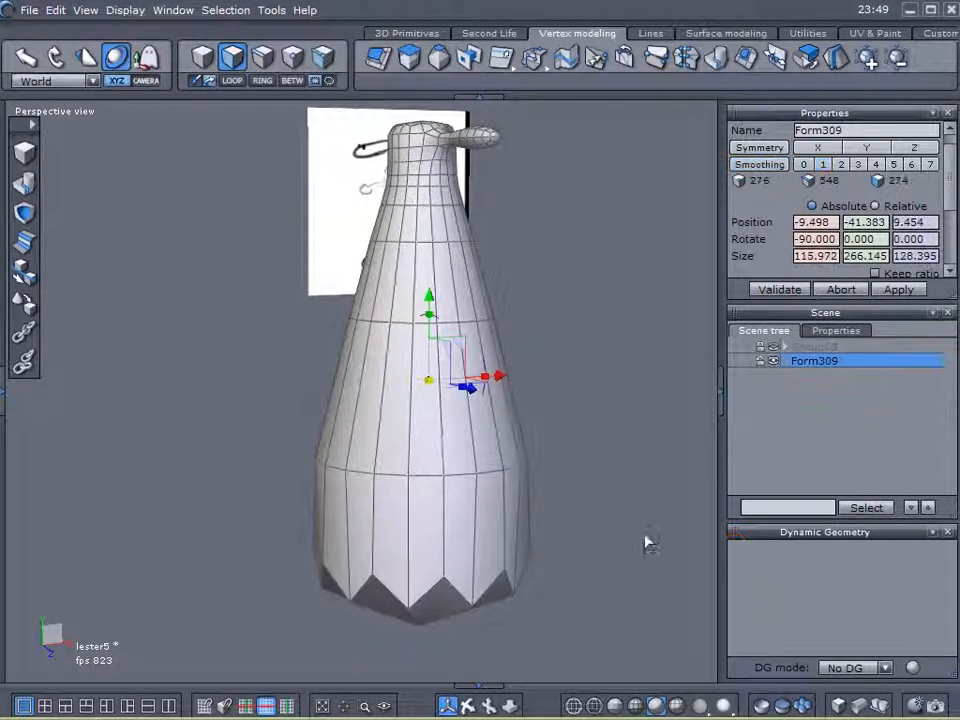
click(824, 165)
middle_drag(617, 313, 307, 178)
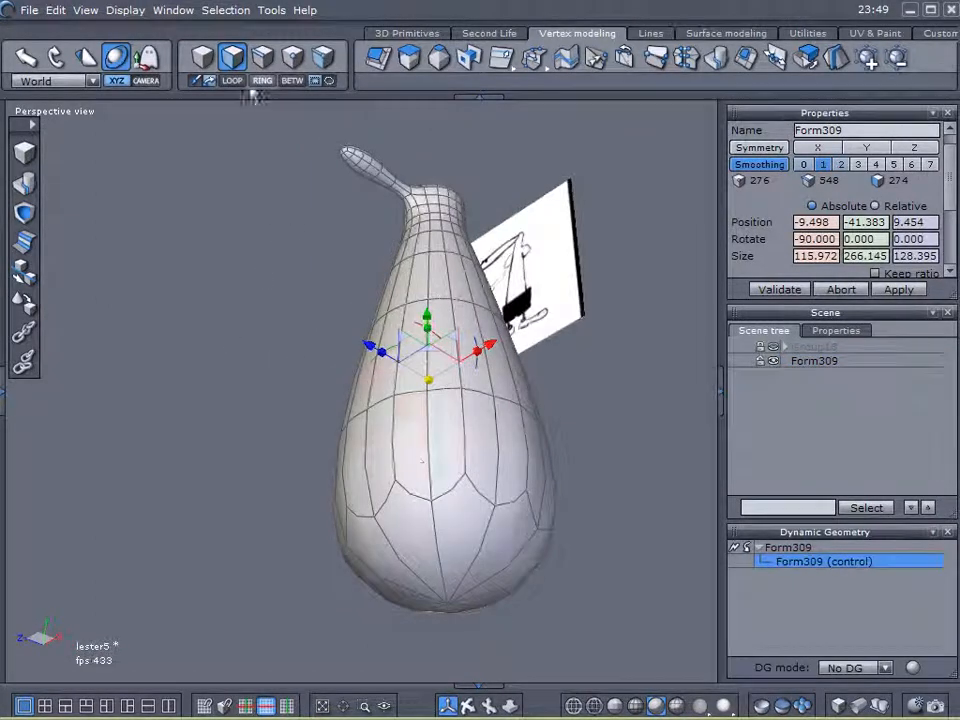
Raise the centre point of the body's underside to about Y -137.3
click(294, 60)
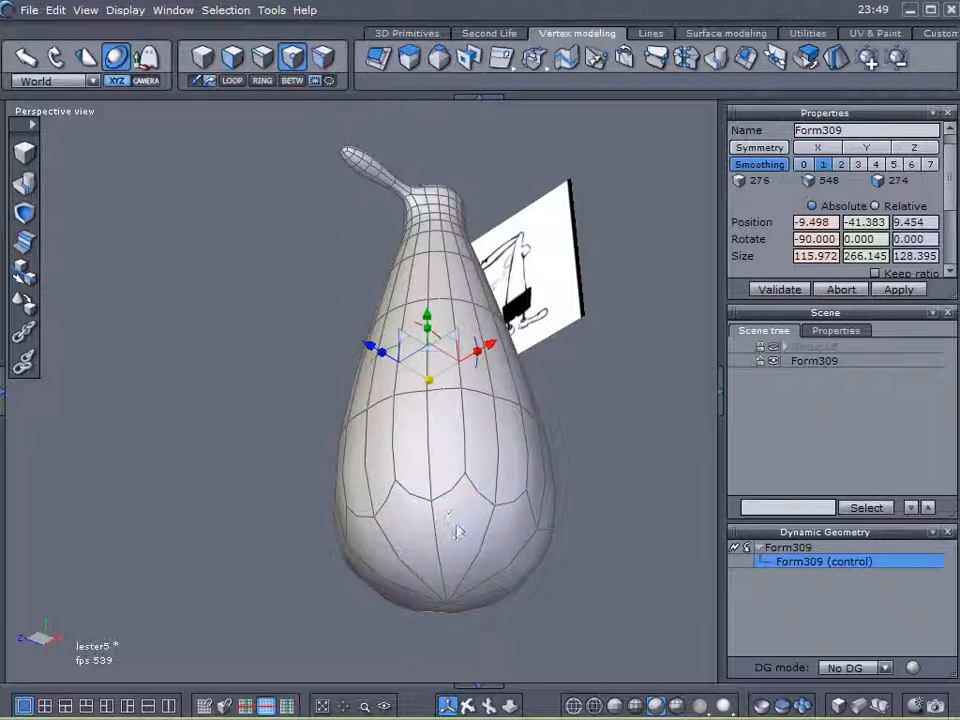
click(448, 607)
middle_drag(448, 607, 453, 508)
drag(448, 523, 446, 458)
middle_drag(352, 442, 439, 497)
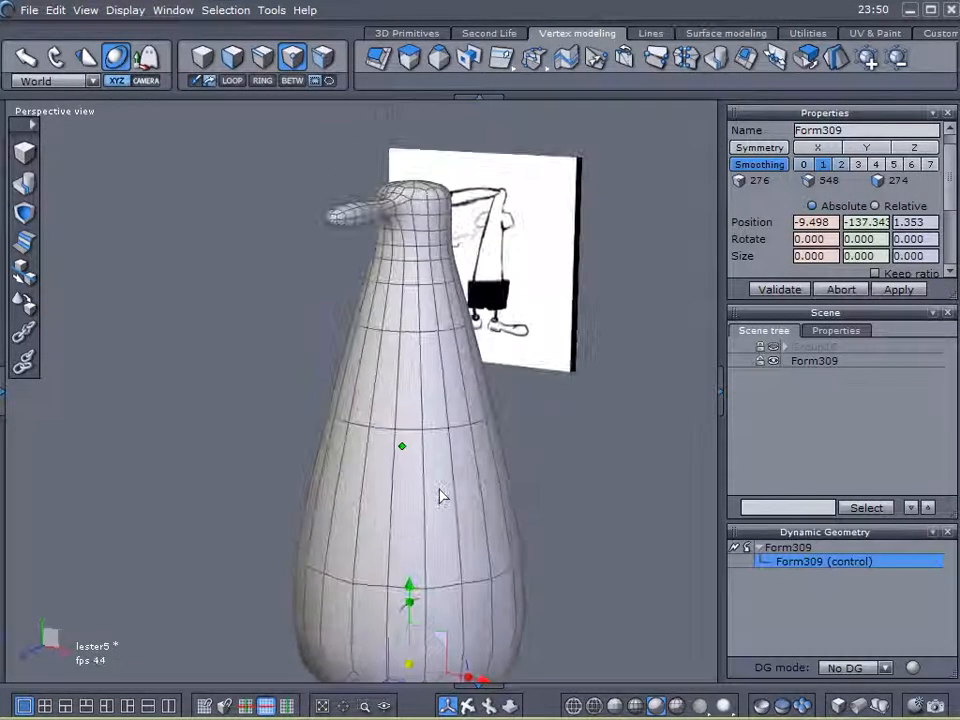
Select the faces around the centre point on top of the body and raise them to about Y 95.5
scroll(426, 190, up, 5)
scroll(504, 377, up, 5)
scroll(489, 351, down, 10)
middle_drag(484, 360, 461, 333)
scroll(401, 347, up, 5)
middle_drag(396, 331, 400, 361)
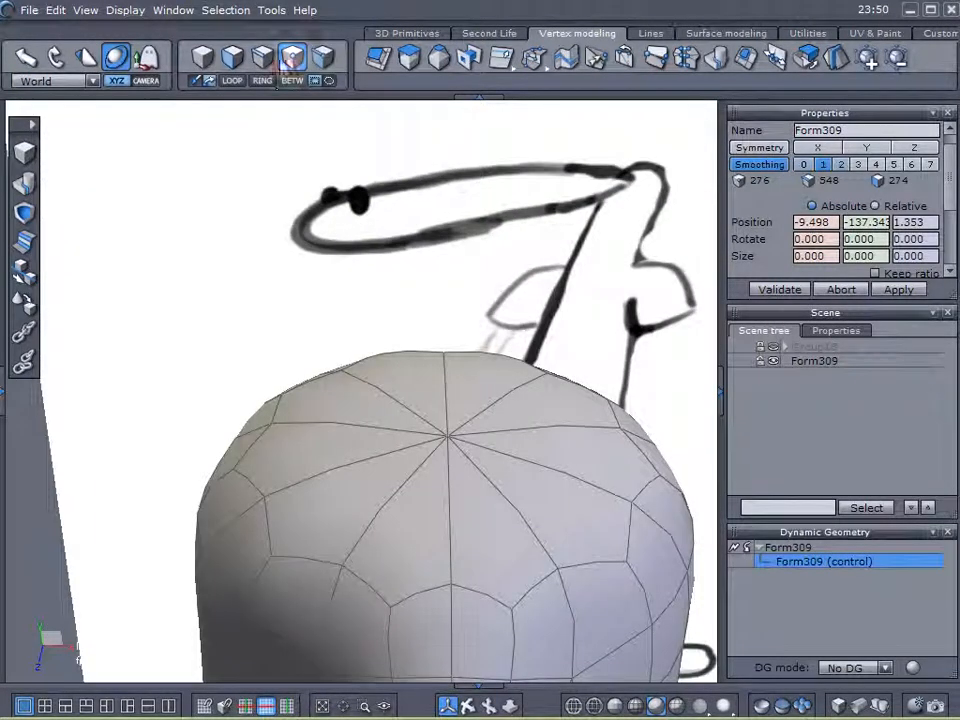
click(450, 440)
middle_drag(582, 540, 594, 468)
drag(407, 441, 336, 444)
click(232, 57)
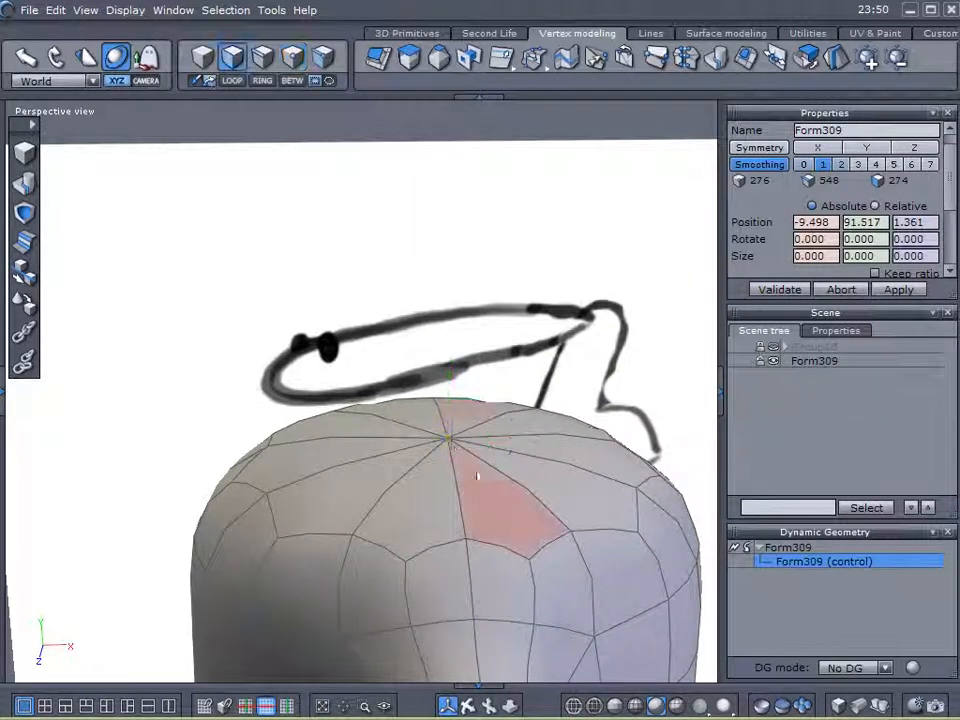
mouse_move(450, 428)
mouse_down()
mouse_move(397, 478)
mouse_move(519, 456)
mouse_move(506, 426)
mouse_move(458, 411)
mouse_move(450, 305)
mouse_move(435, 413)
mouse_up()
scroll(435, 413, down, 5)
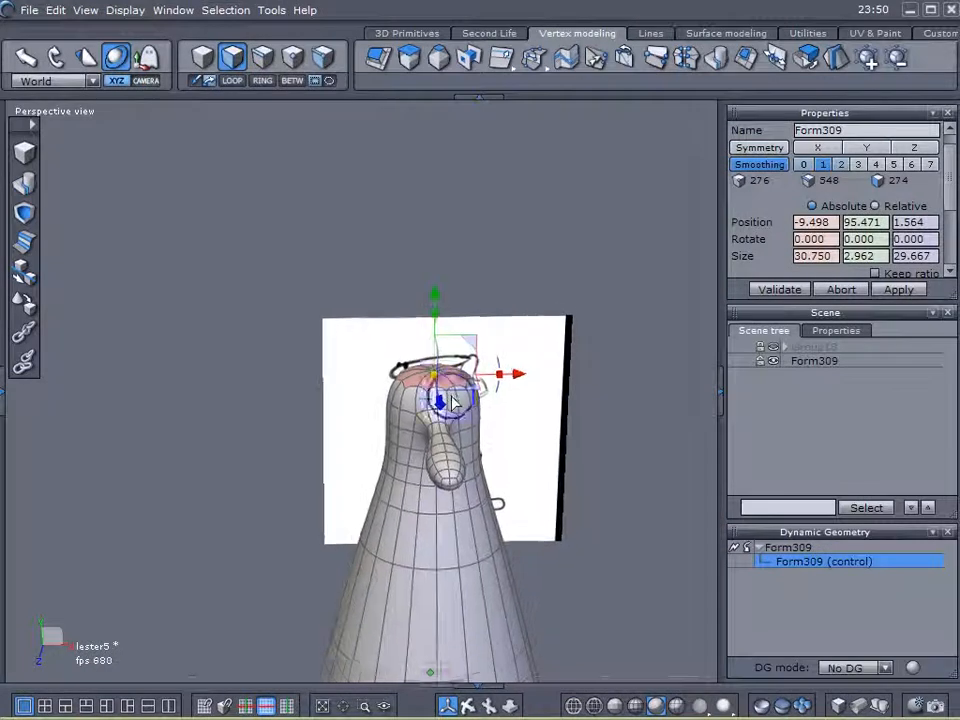
Shrink the selected top faces to about 17.8 by 17.2 to round off the head
scroll(454, 390, up, 5)
right_drag(451, 388, 437, 347)
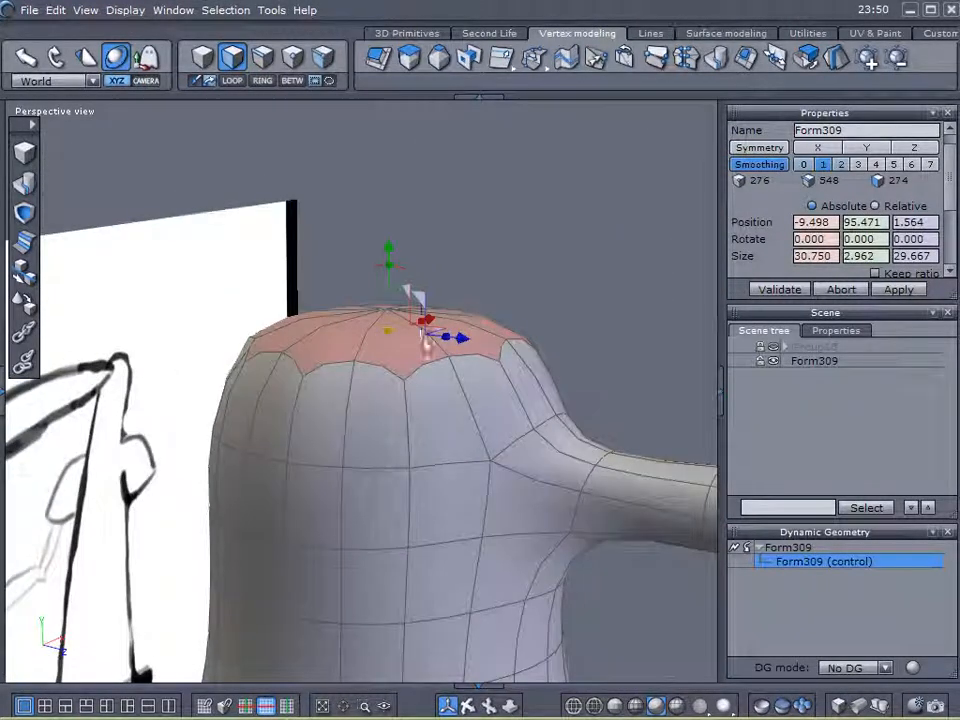
drag(390, 337, 300, 347)
mouse_move(510, 478)
right_down()
mouse_move(251, 480)
mouse_move(576, 471)
mouse_move(649, 450)
mouse_move(253, 491)
mouse_move(439, 489)
mouse_move(248, 480)
mouse_move(253, 454)
mouse_move(371, 454)
mouse_move(530, 500)
mouse_move(463, 424)
mouse_move(167, 422)
mouse_move(688, 428)
mouse_move(349, 433)
mouse_move(351, 450)
mouse_move(607, 448)
right_up()
middle_drag(607, 448, 573, 428)
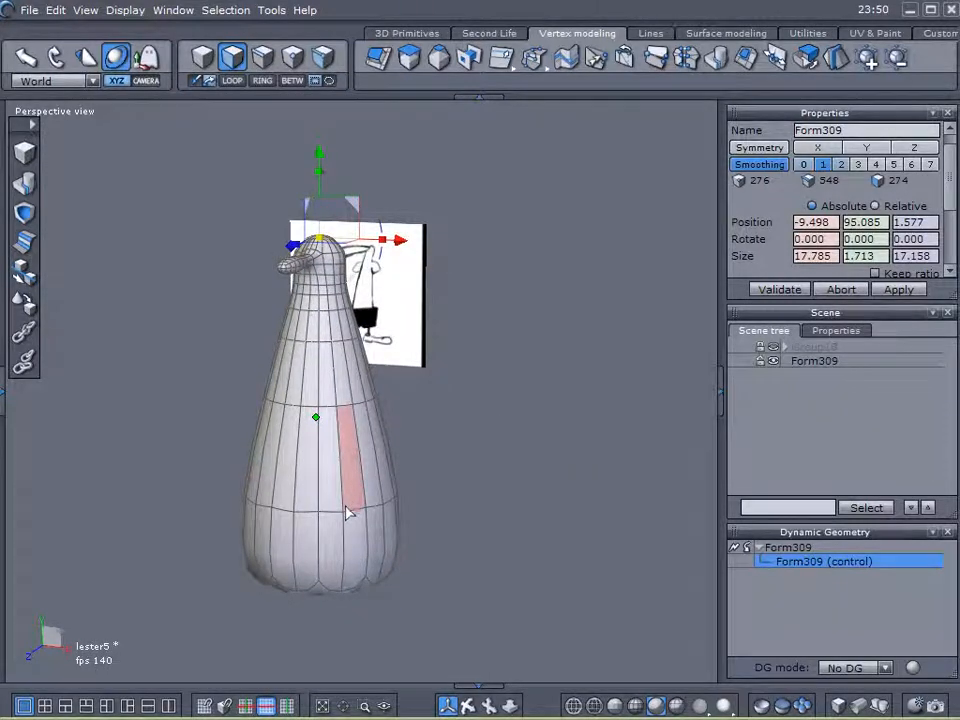
Show and unlock the Group18 character model, lock the Form309 body and clear the selection
mouse_move(225, 542)
right_down()
mouse_move(634, 544)
mouse_move(609, 469)
mouse_move(400, 490)
mouse_move(178, 534)
mouse_move(195, 534)
right_up()
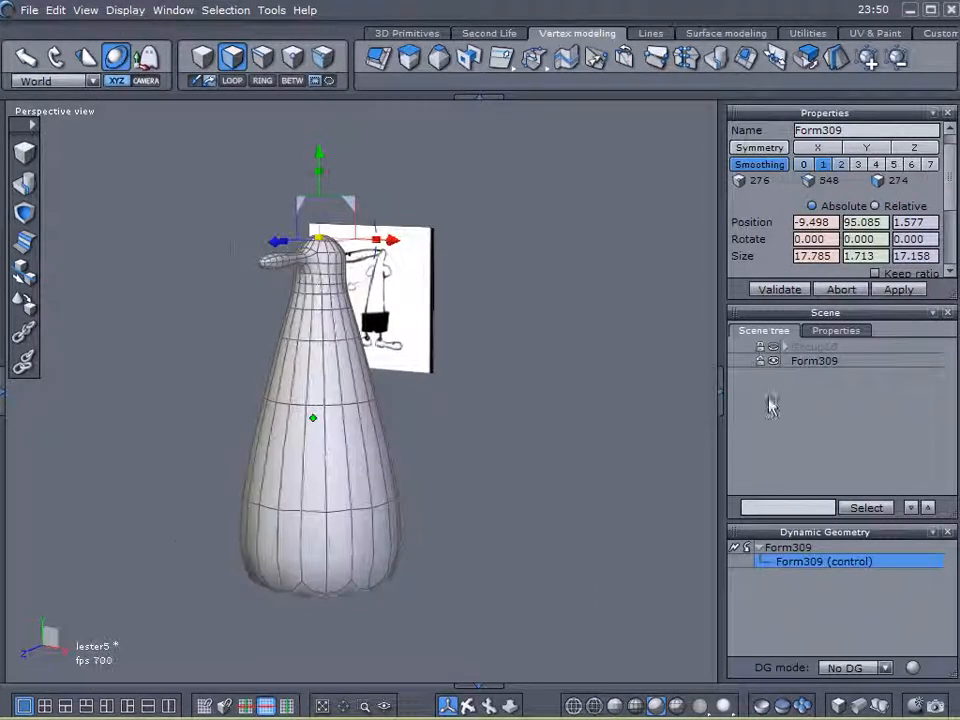
click(795, 350)
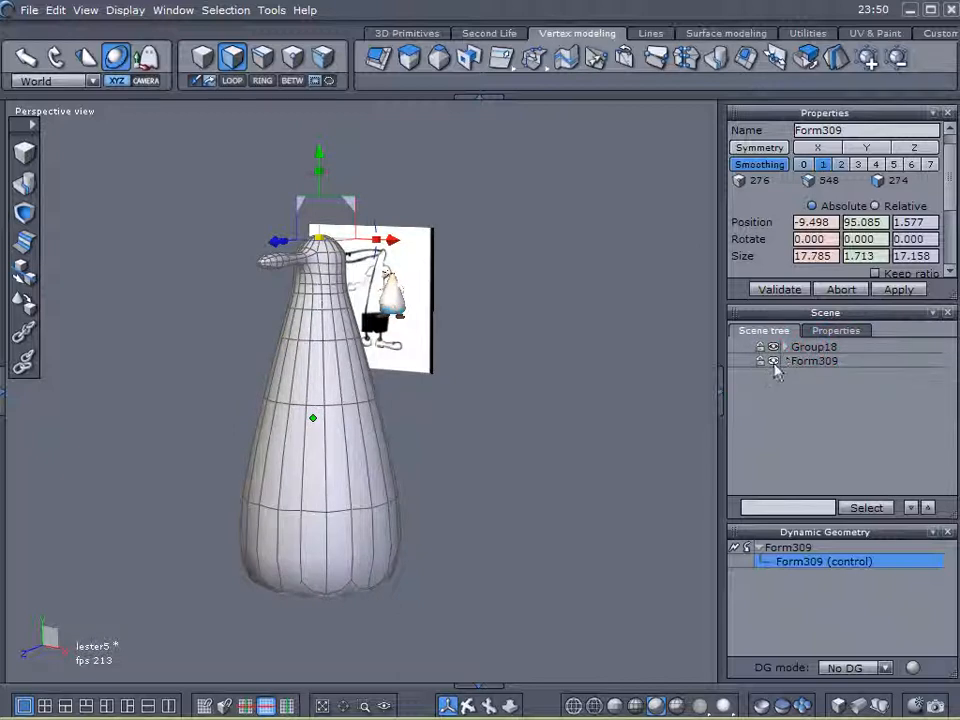
click(629, 370)
click(629, 370)
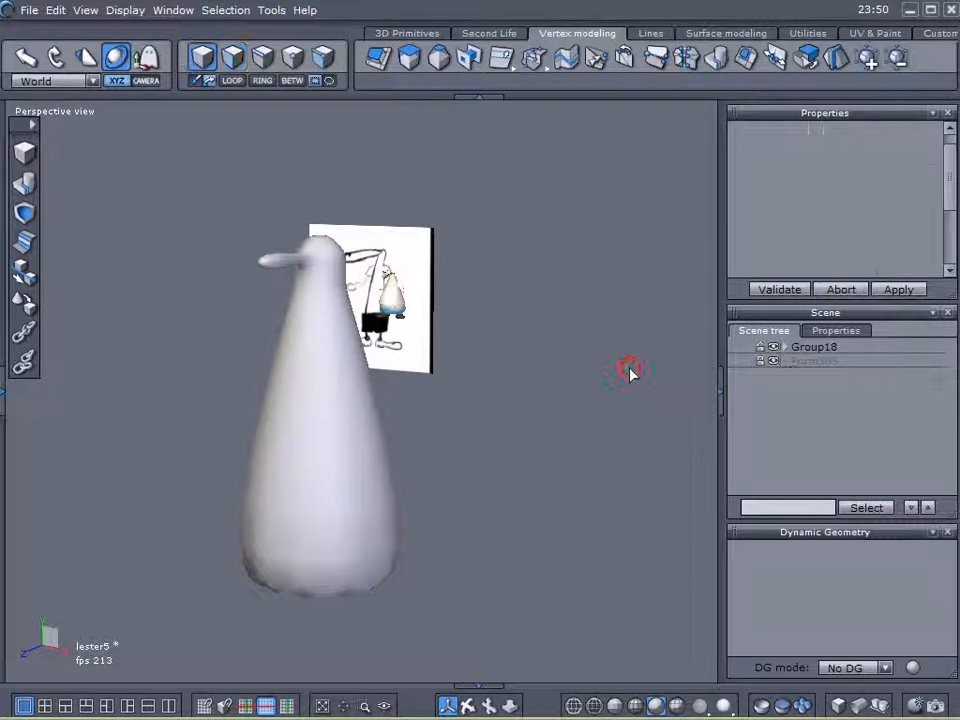
Scale Group18 up to about 164.6 by 228.2 by 160.2 and place it beside the body at about X 141.3, Y -23.3
key(ctrl+a)
drag(391, 295, 900, 255)
right_drag(514, 406, 628, 384)
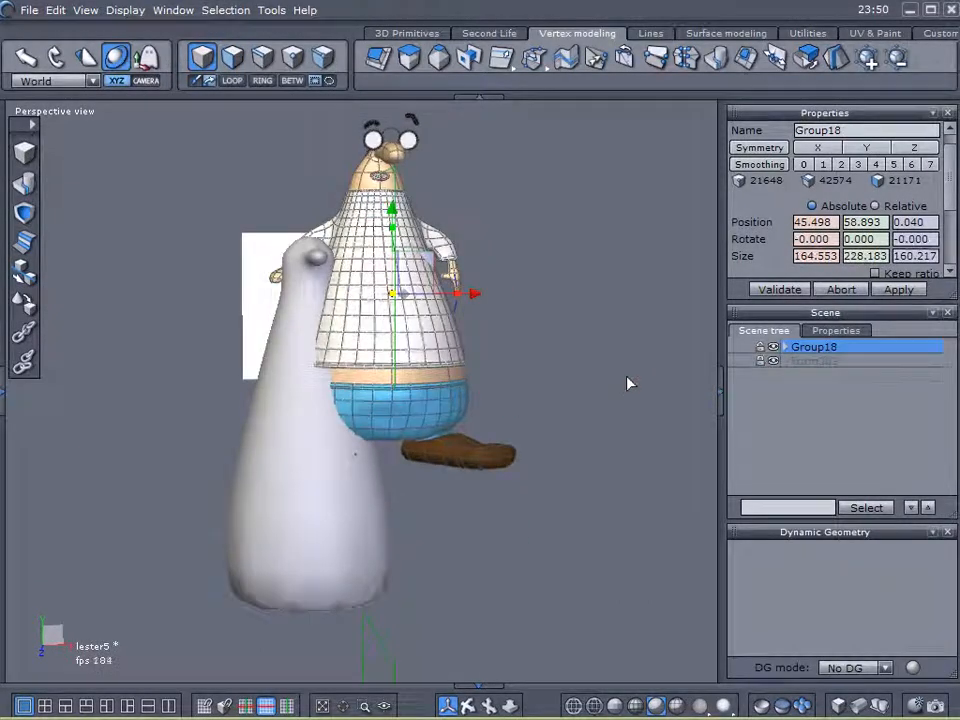
drag(446, 285, 568, 388)
right_drag(568, 388, 539, 420)
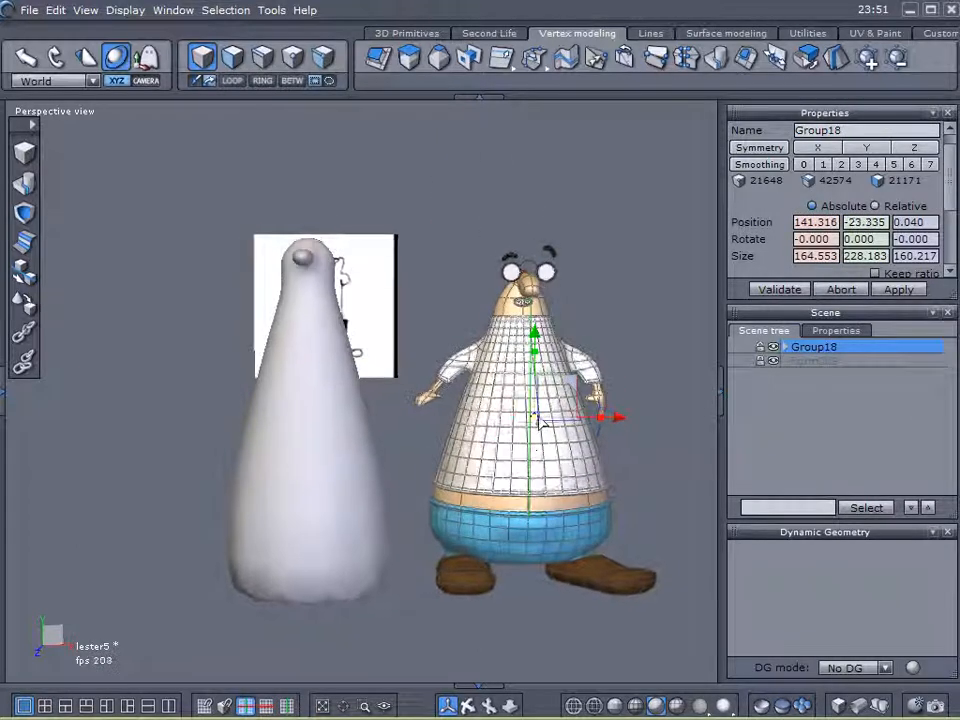
Scale Group18 up to about 179.6 by 249.0 by 174.8, raise it to about Y -20.2, and clear the selection
drag(537, 420, 561, 411)
right_drag(557, 461, 560, 443)
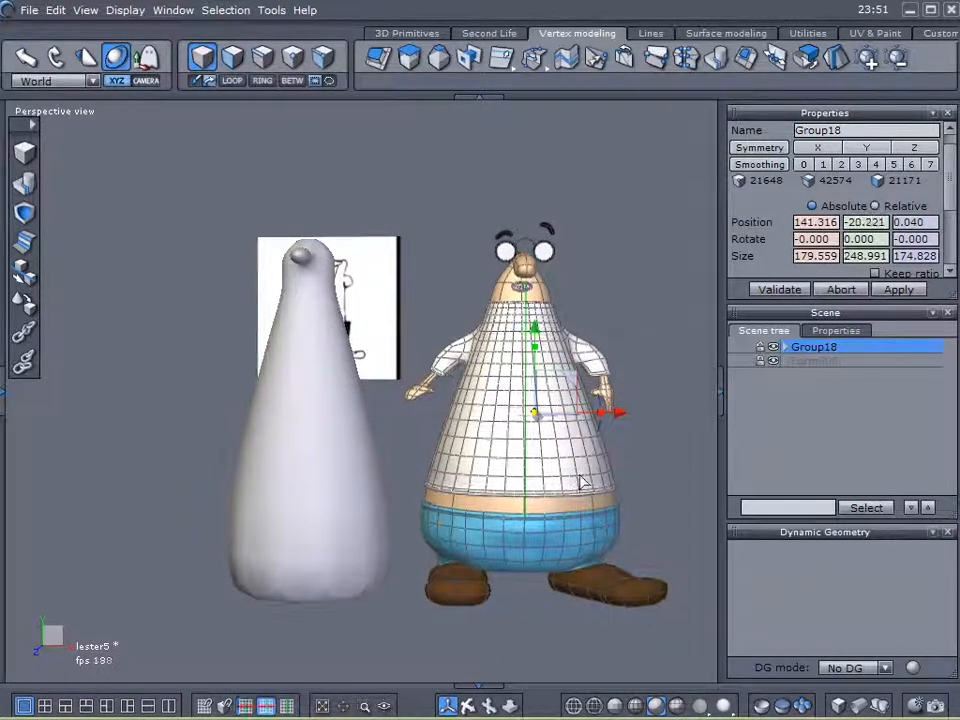
click(812, 456)
right_drag(555, 463, 573, 472)
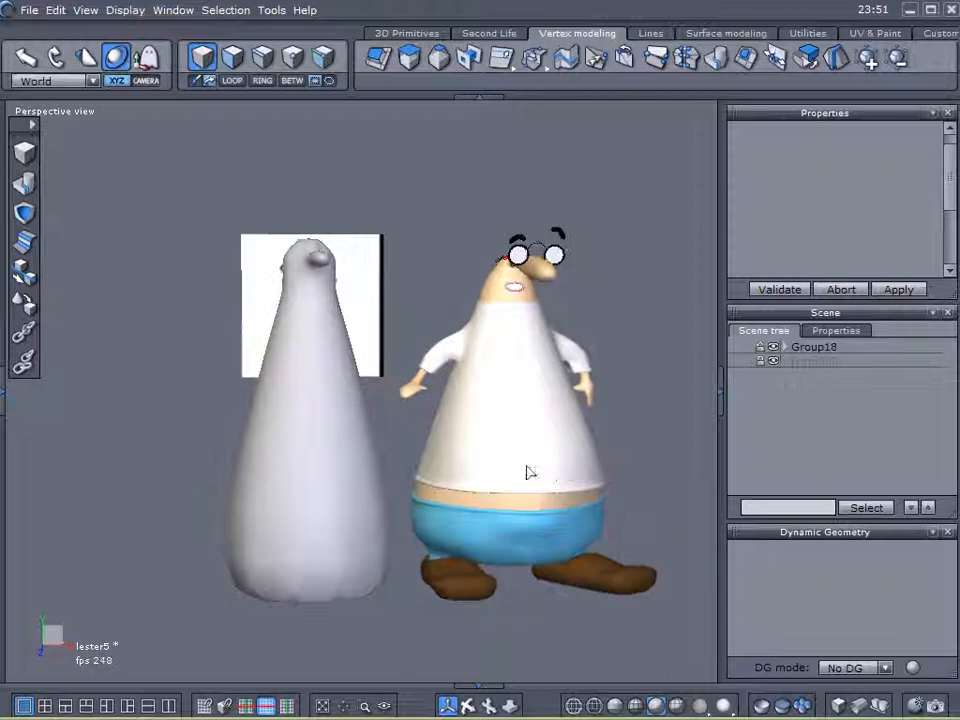
Hide and lock the Group18 character model, unlock the Form309 body and select it
click(321, 455)
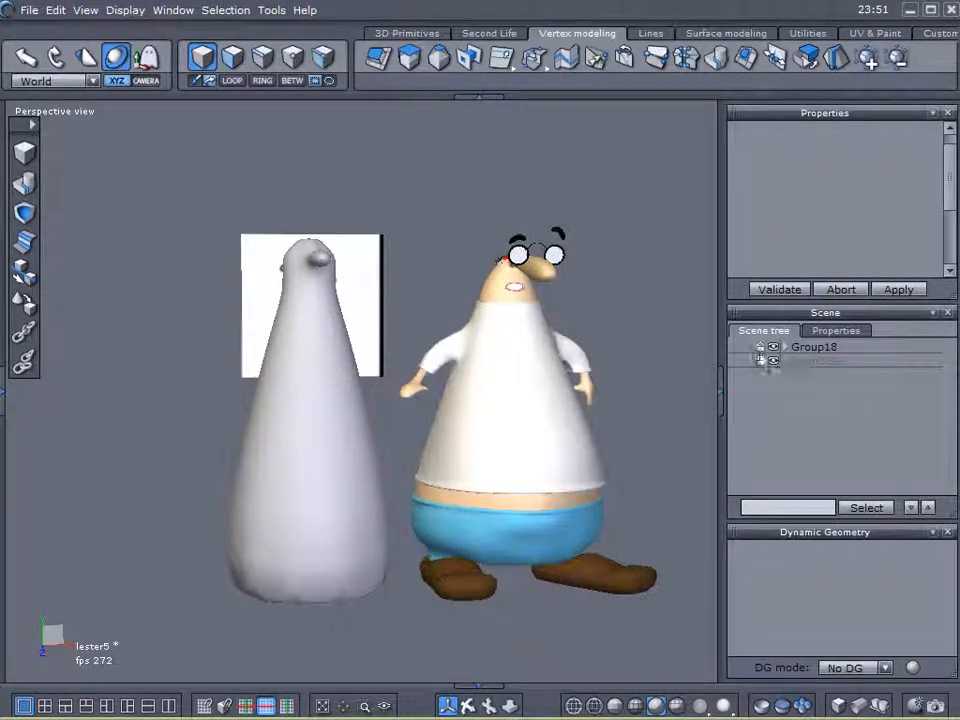
click(774, 356)
click(320, 482)
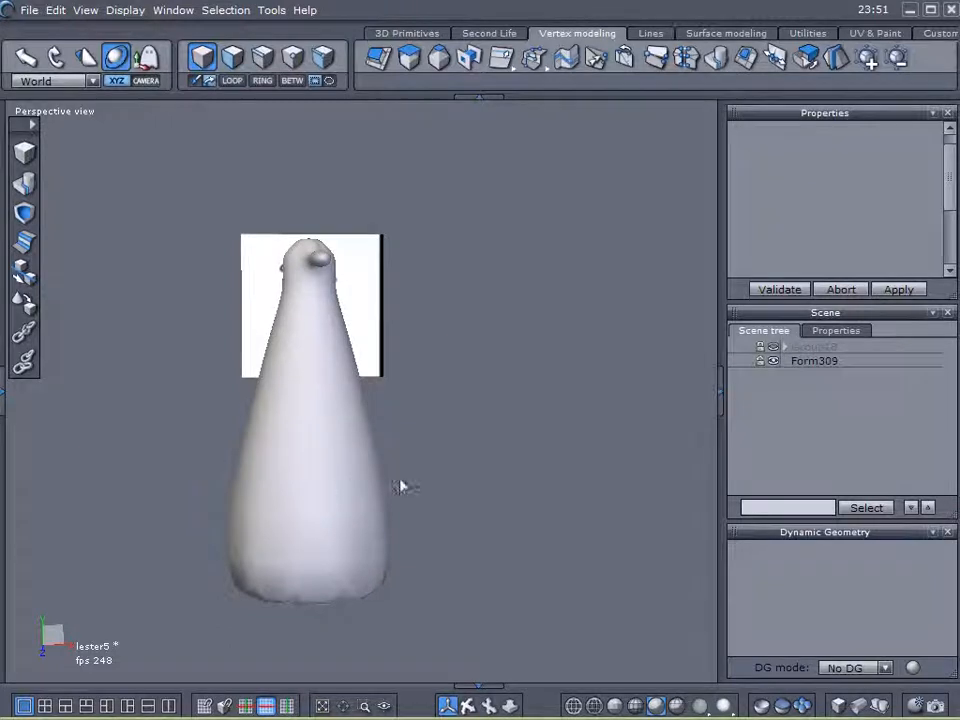
click(337, 487)
middle_drag(500, 540, 531, 480)
right_drag(531, 480, 514, 403)
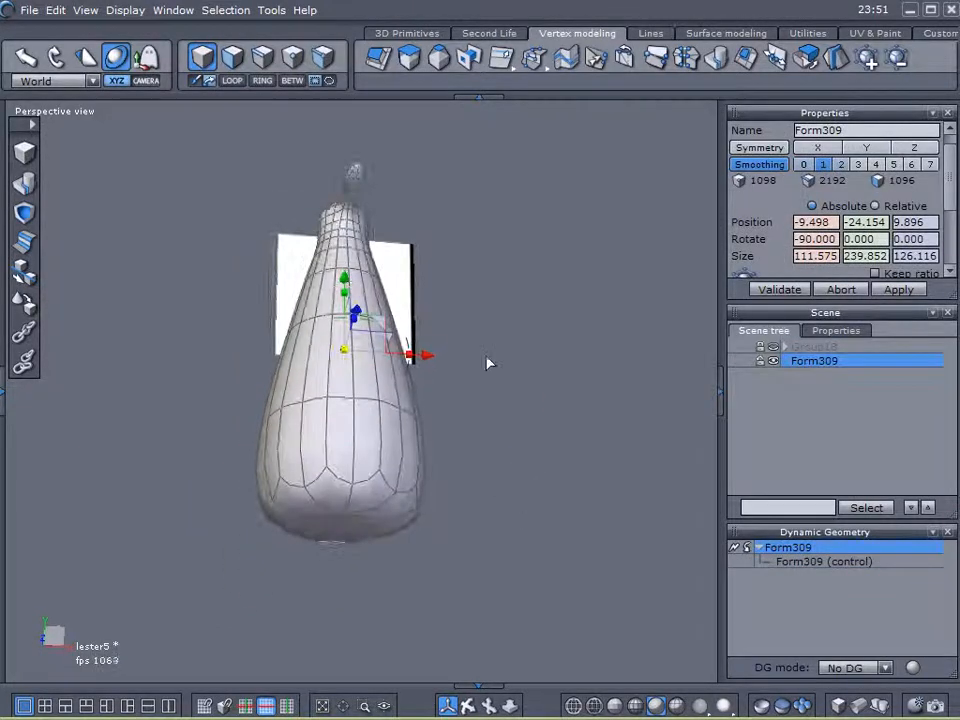
Select the faces around the underside of the Form309 body
click(232, 57)
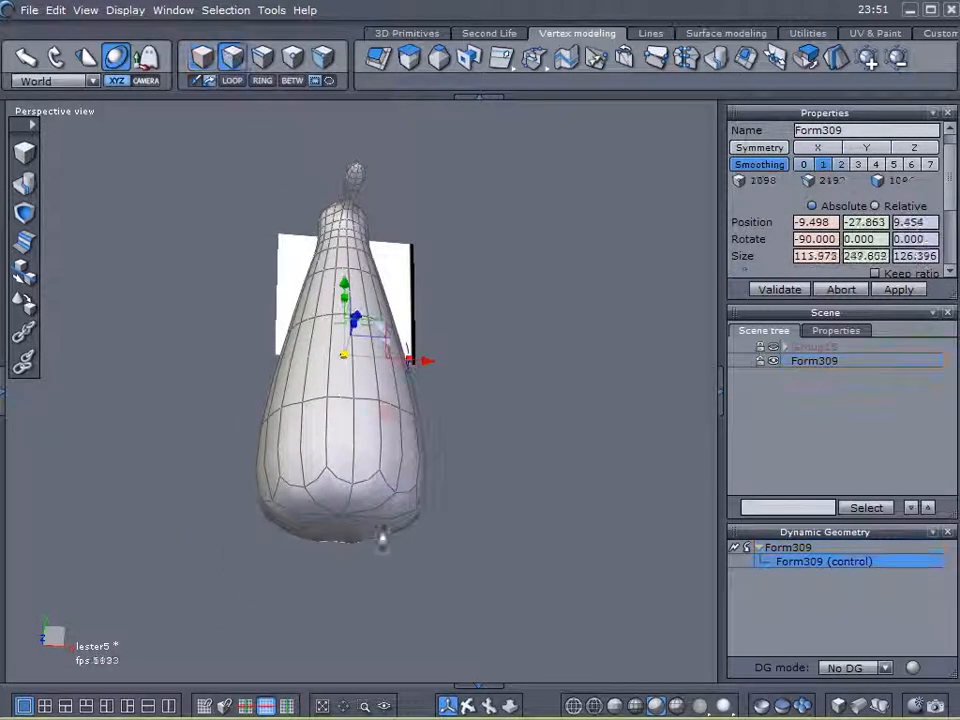
right_drag(340, 300, 350, 380)
click(357, 398)
mouse_move(357, 398)
mouse_down()
mouse_move(340, 482)
mouse_move(375, 420)
mouse_up()
right_drag(199, 320, 178, 532)
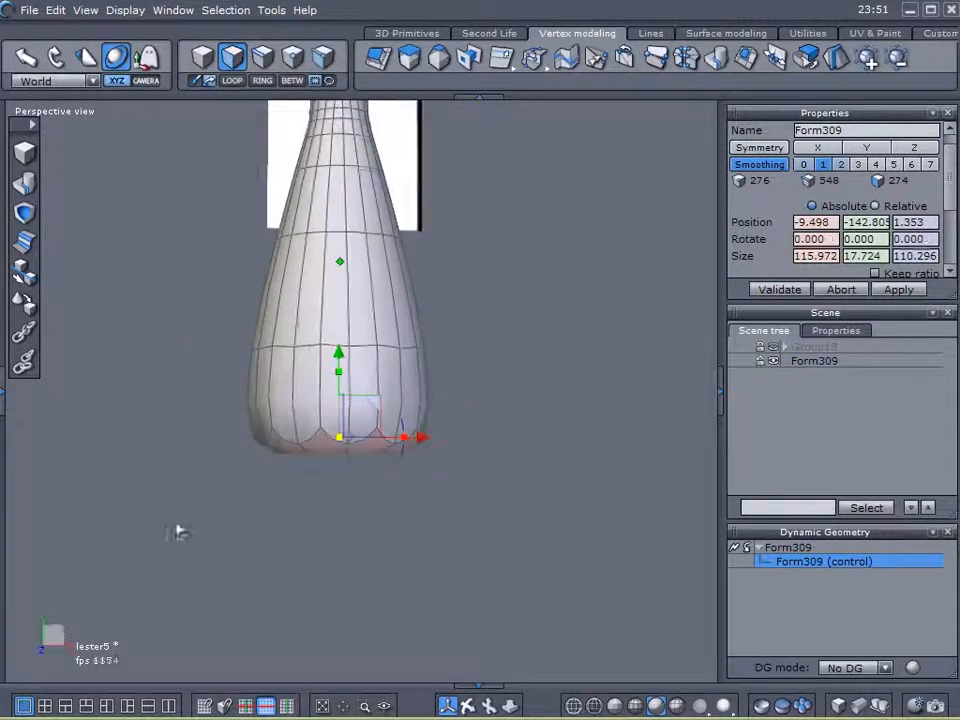
Turn on soft selection for the bottom faces and set its radius to about 75.7
click(936, 314)
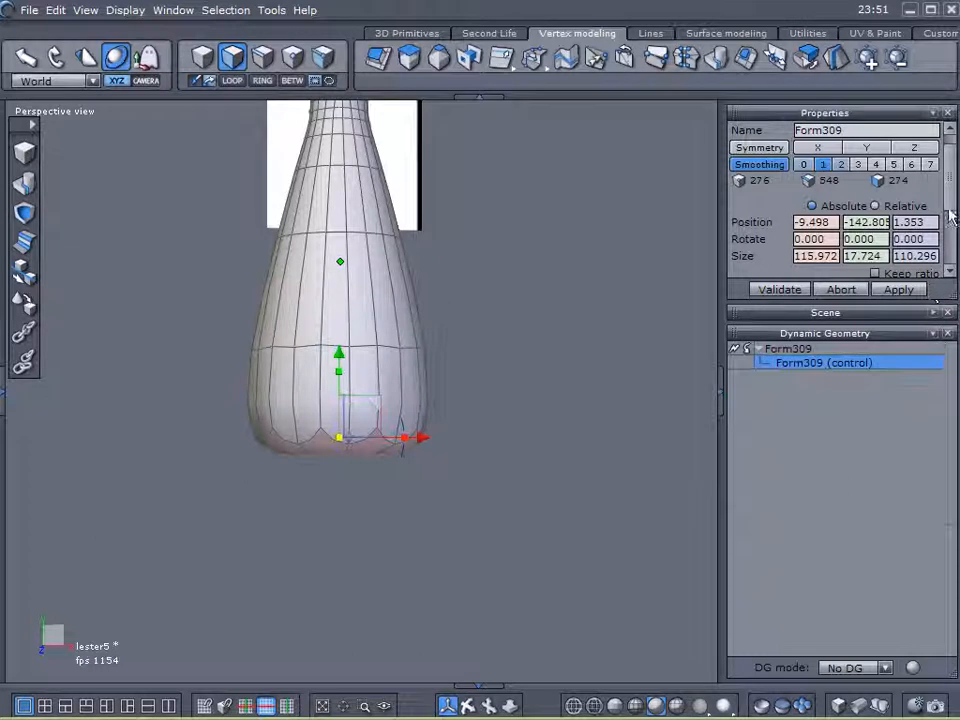
scroll(935, 285, down, 3)
click(816, 217)
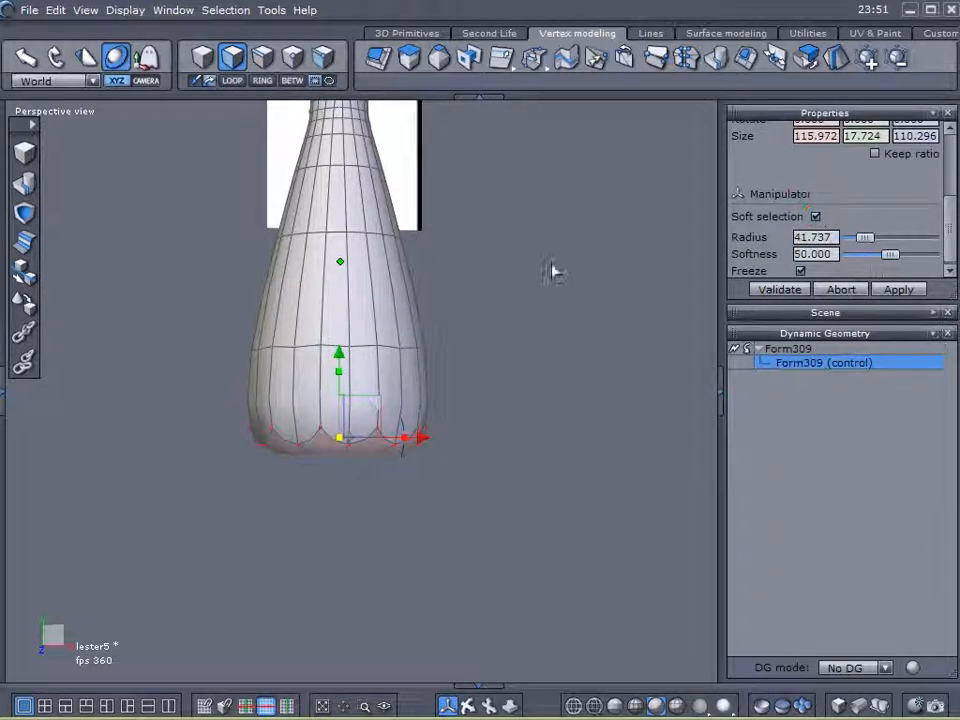
middle_drag(553, 273, 538, 336)
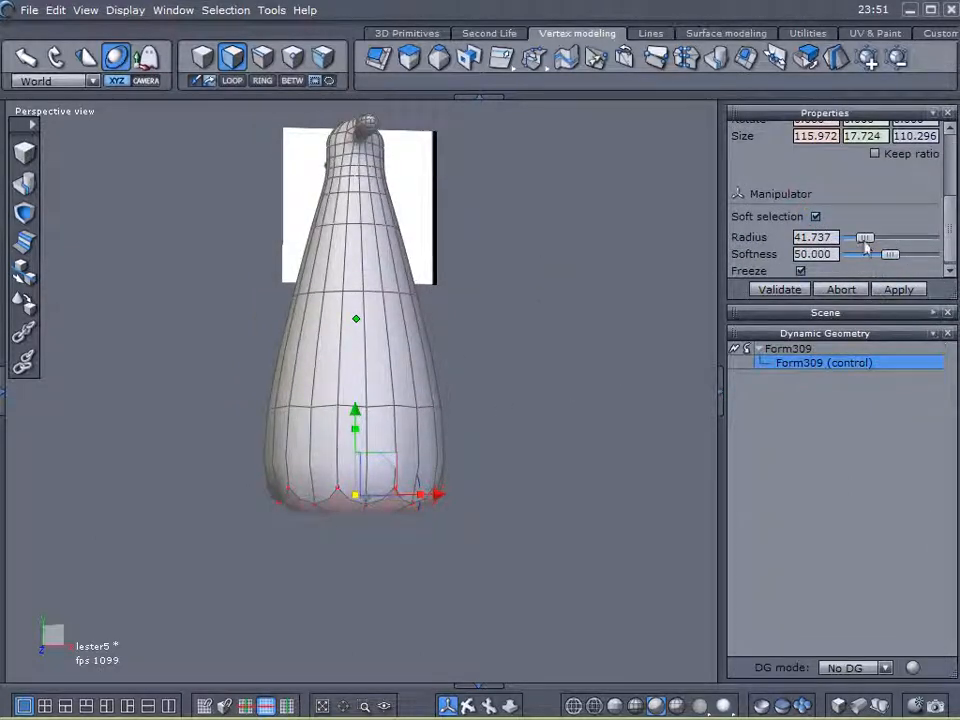
drag(868, 240, 877, 244)
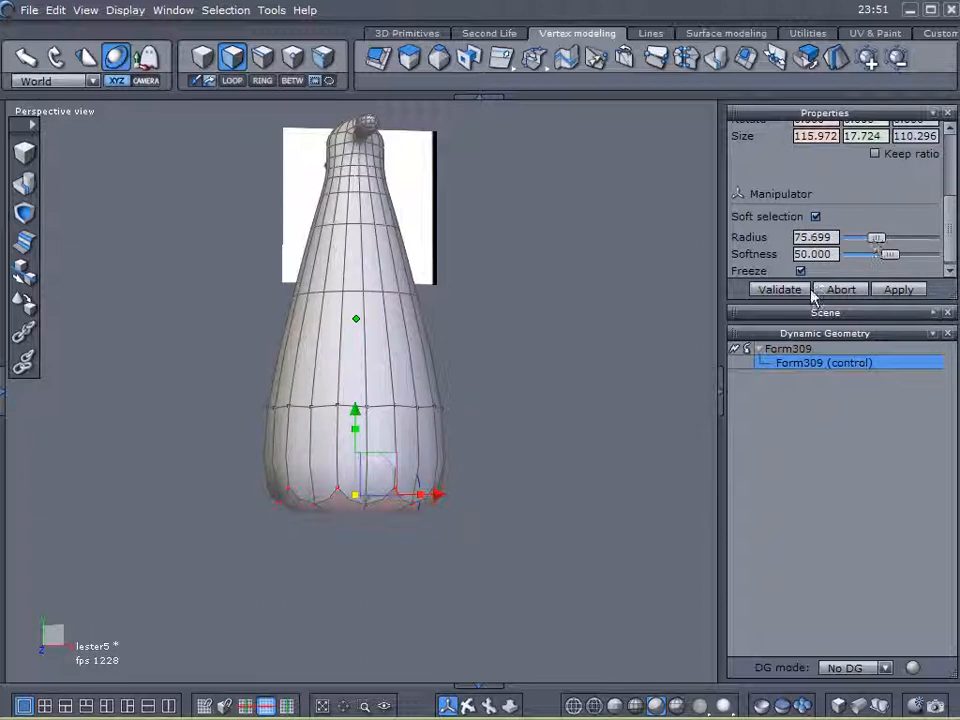
Enlarge the bottom faces with soft selection to about 211.4 by 32.3 by 201.1 to broaden the body's base
drag(360, 505, 462, 480)
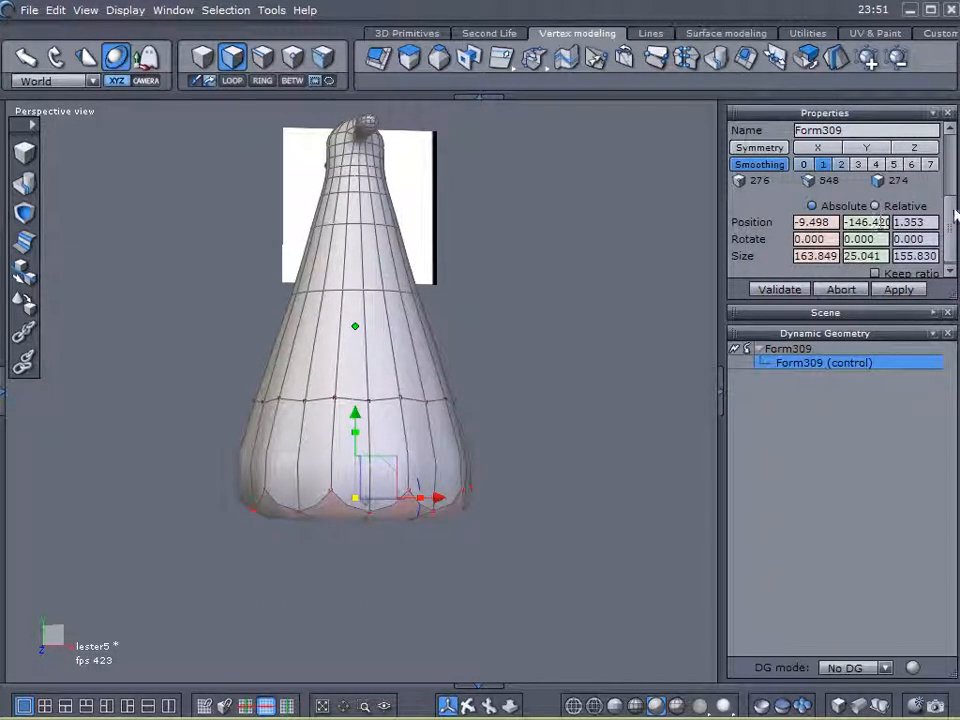
drag(951, 210, 951, 246)
drag(893, 241, 893, 238)
drag(352, 500, 400, 497)
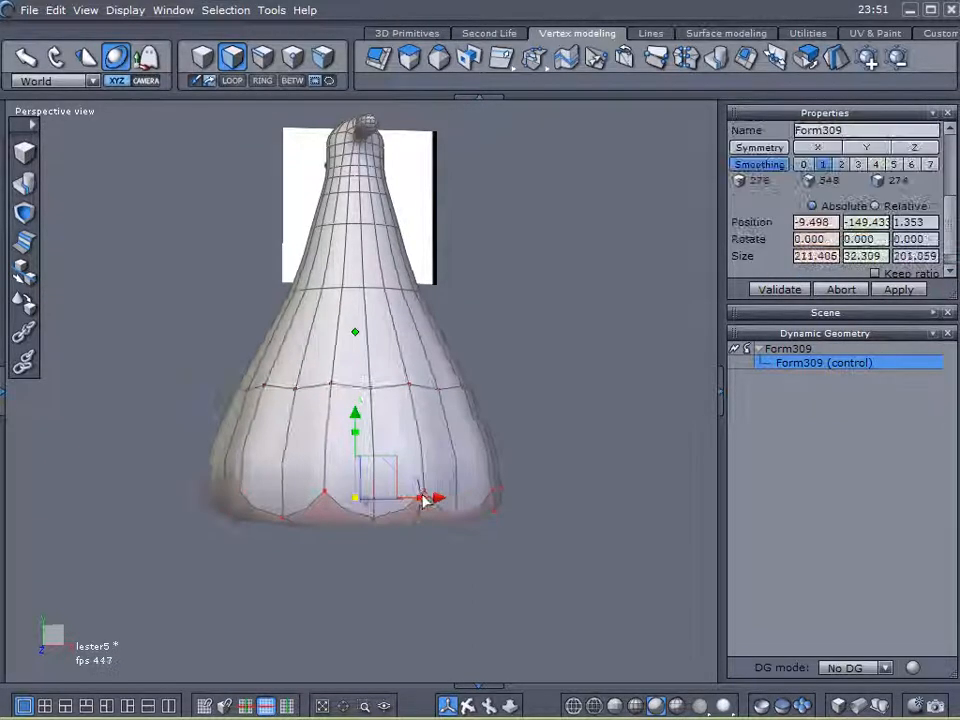
Lower the bottom faces, shrink them to about 178.0 by 27.2 by 169.3 at Y -169.0, and clear the selection to inspect the body
drag(357, 420, 363, 449)
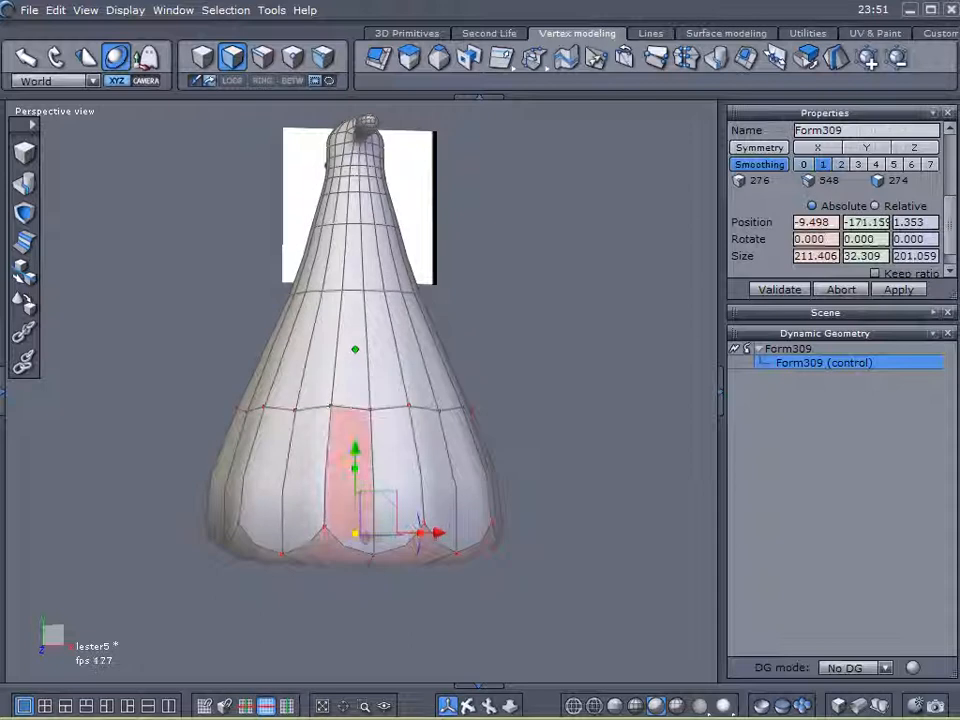
drag(355, 534, 328, 542)
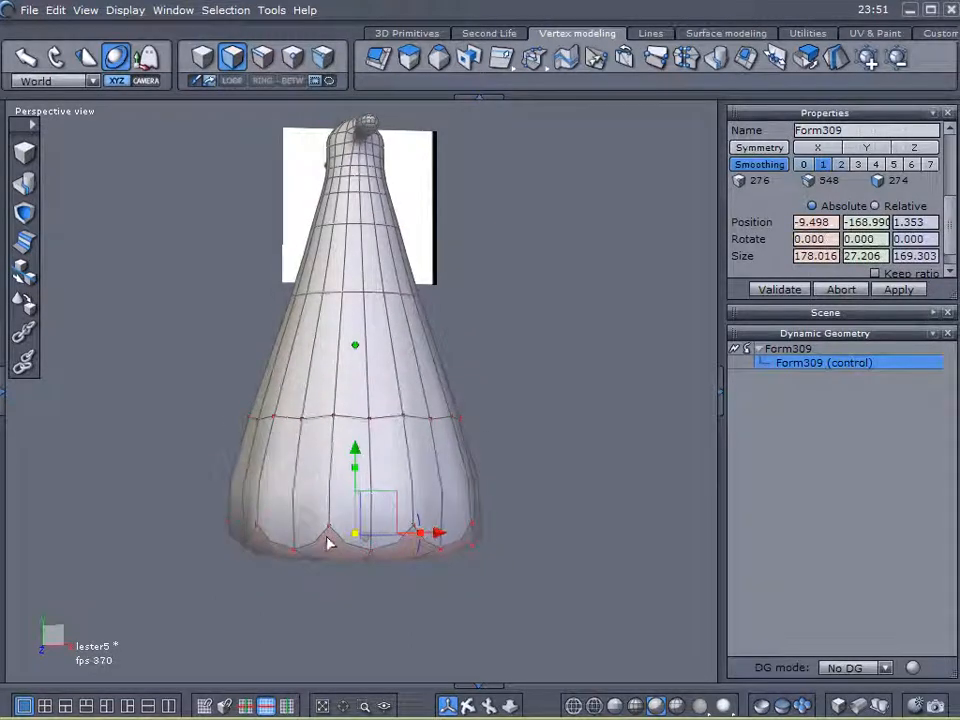
middle_drag(242, 497, 657, 413)
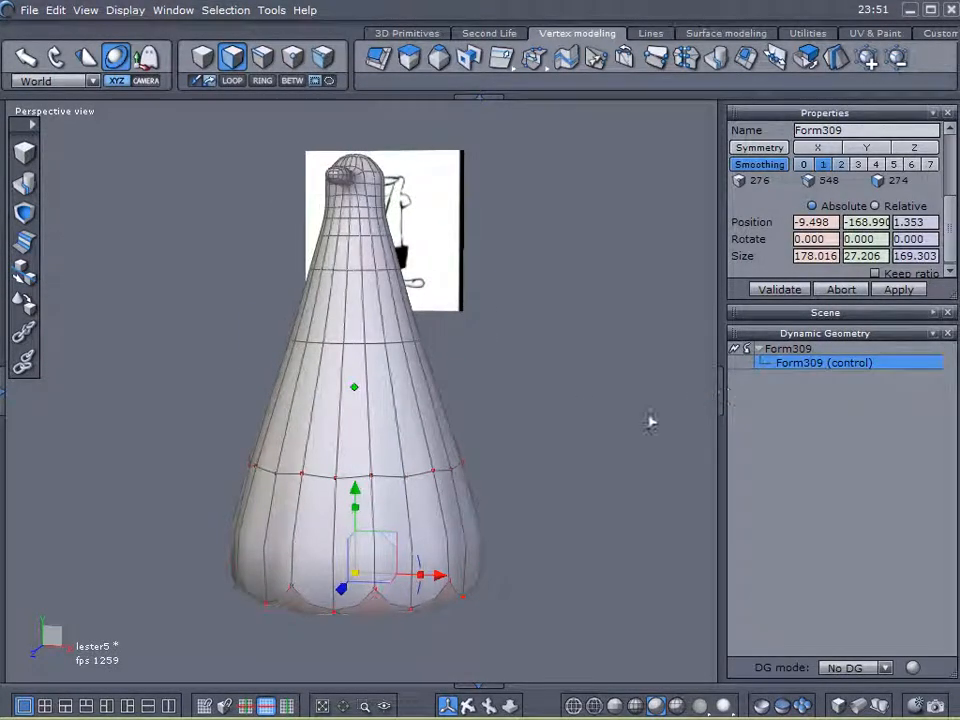
middle_drag(562, 396, 591, 405)
click(677, 435)
click(484, 434)
middle_drag(527, 441, 199, 451)
middle_drag(371, 435, 261, 437)
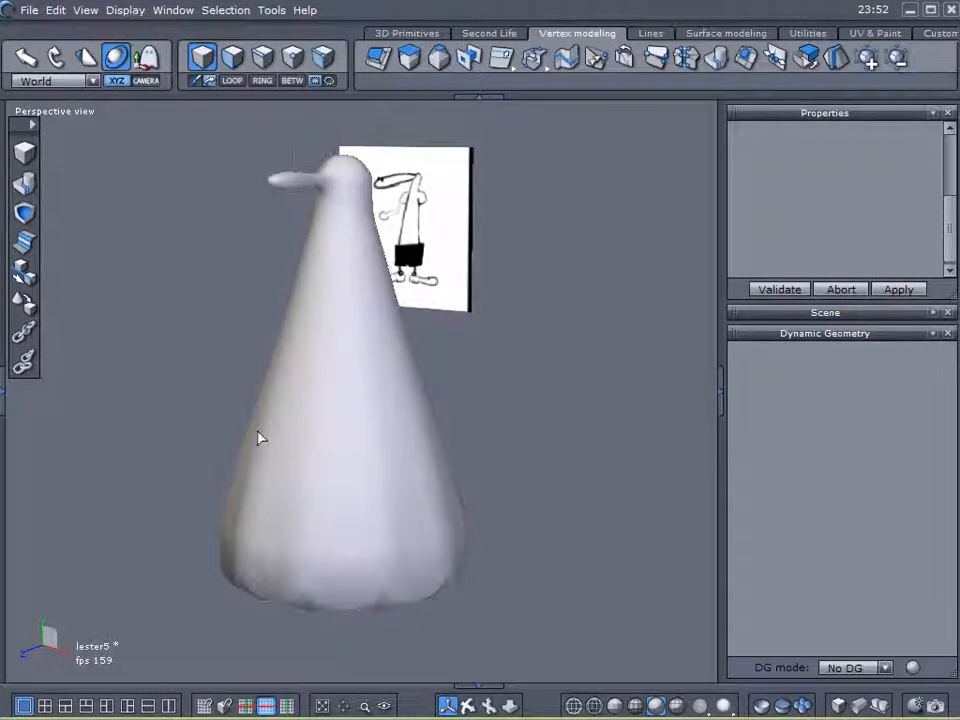